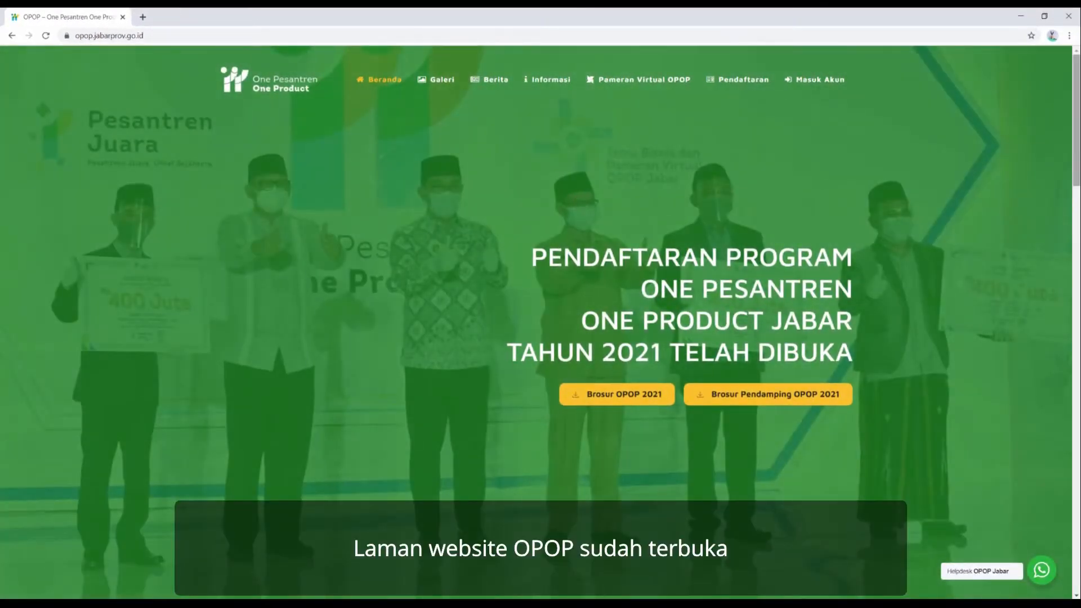
pyautogui.scroll(-1, 541, 304)
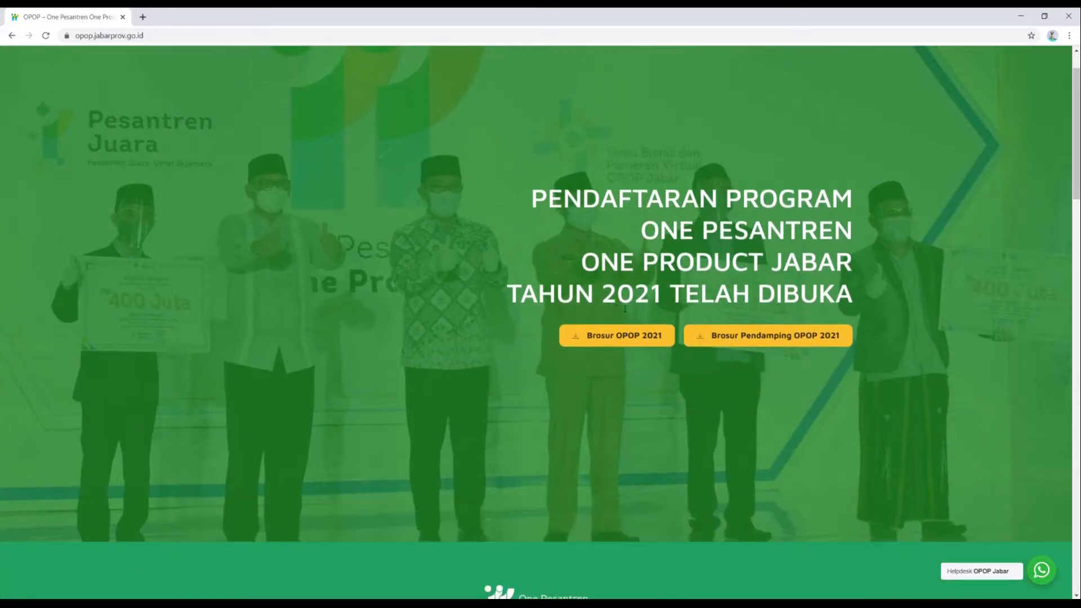
pyautogui.scroll(1, 821, 338)
pyautogui.scroll(-8, 540, 338)
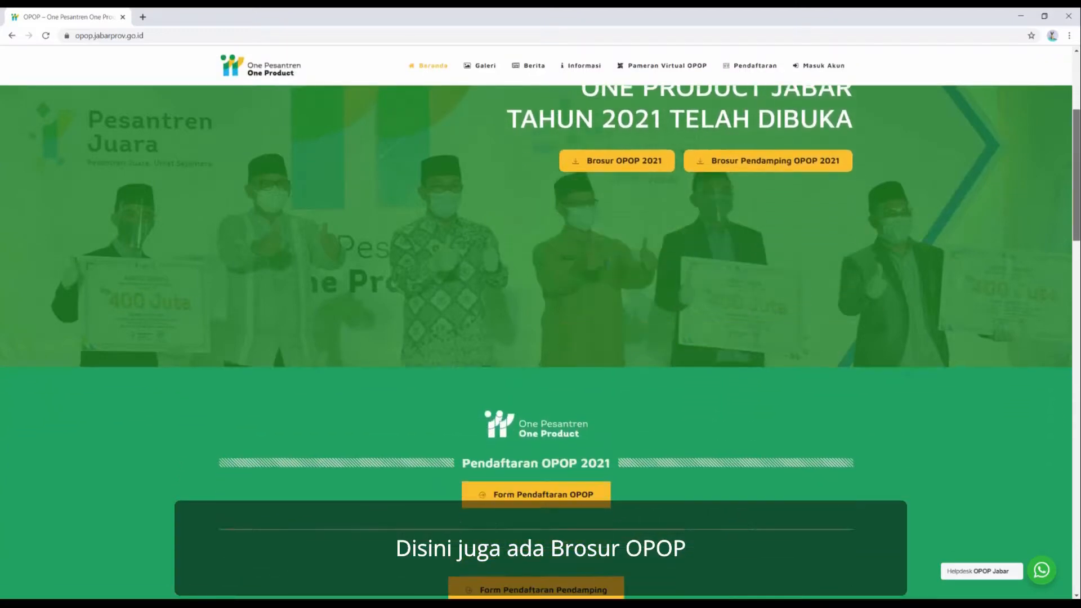
pyautogui.scroll(-3, 541, 338)
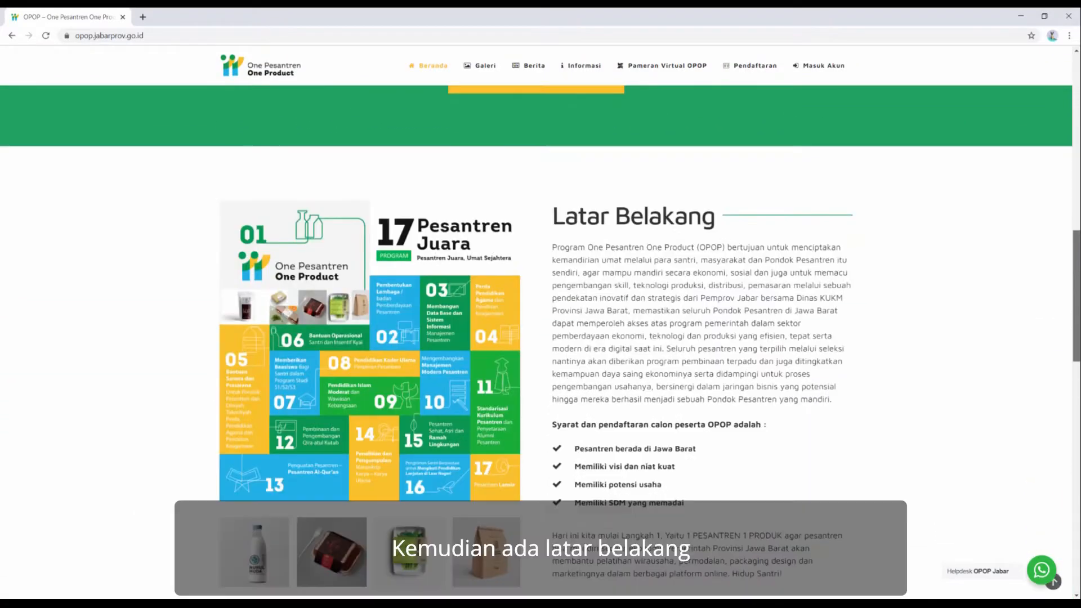
pyautogui.scroll(-6, 540, 338)
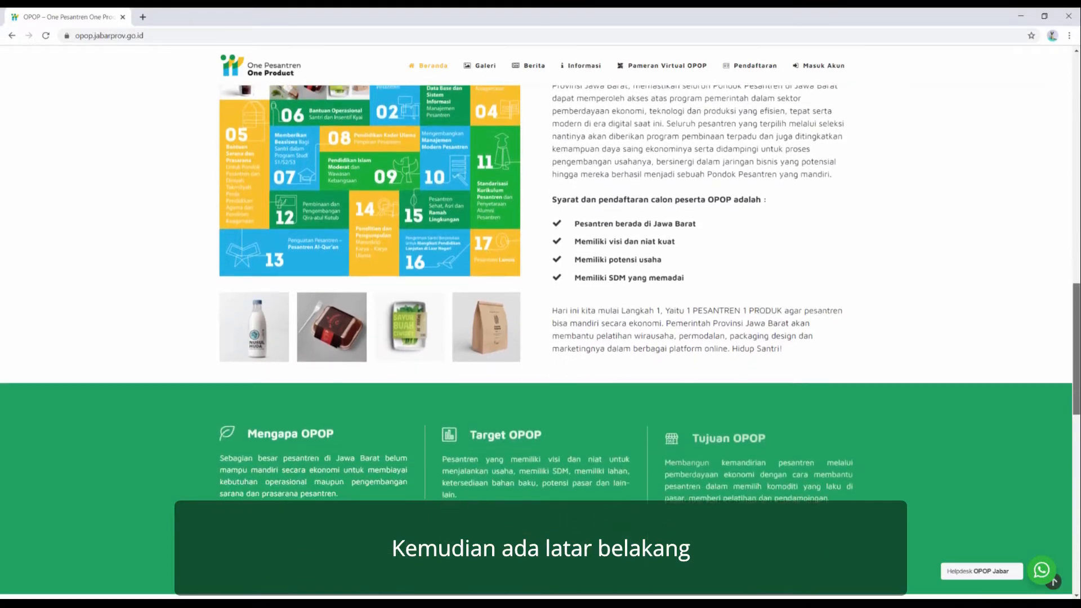
pyautogui.scroll(-5, 541, 338)
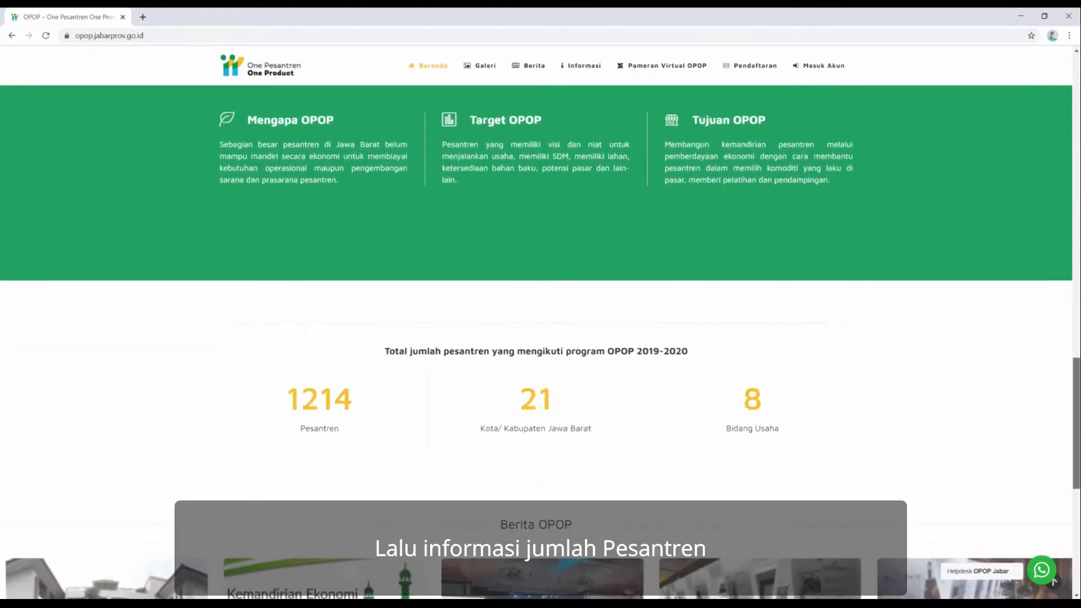
pyautogui.scroll(-4, 540, 338)
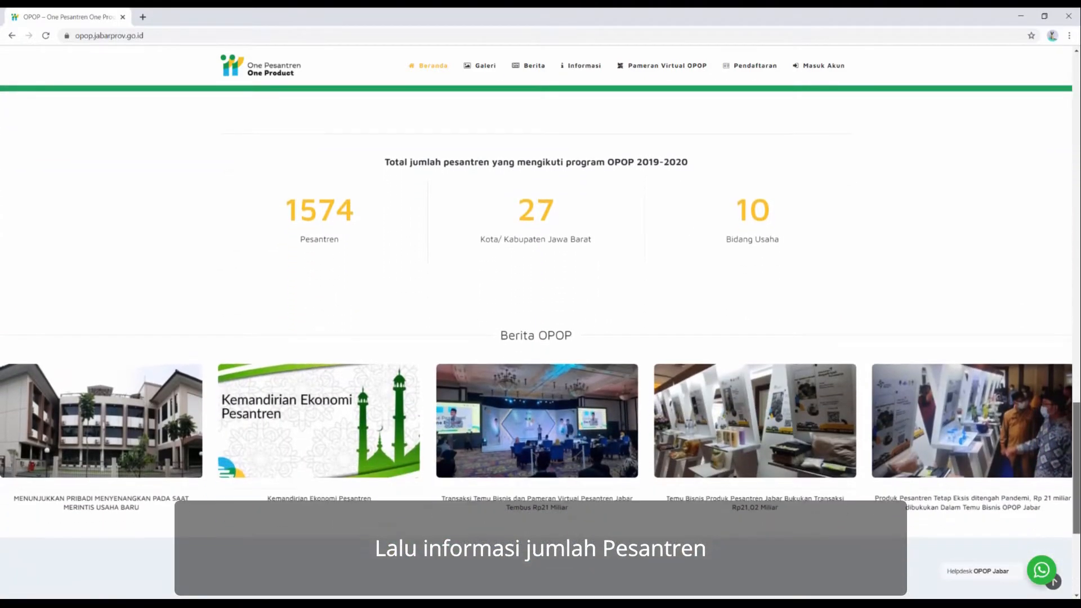
pyautogui.scroll(-2, 541, 338)
pyautogui.moveTo(1078, 459); pyautogui.dragTo(1079, 88)
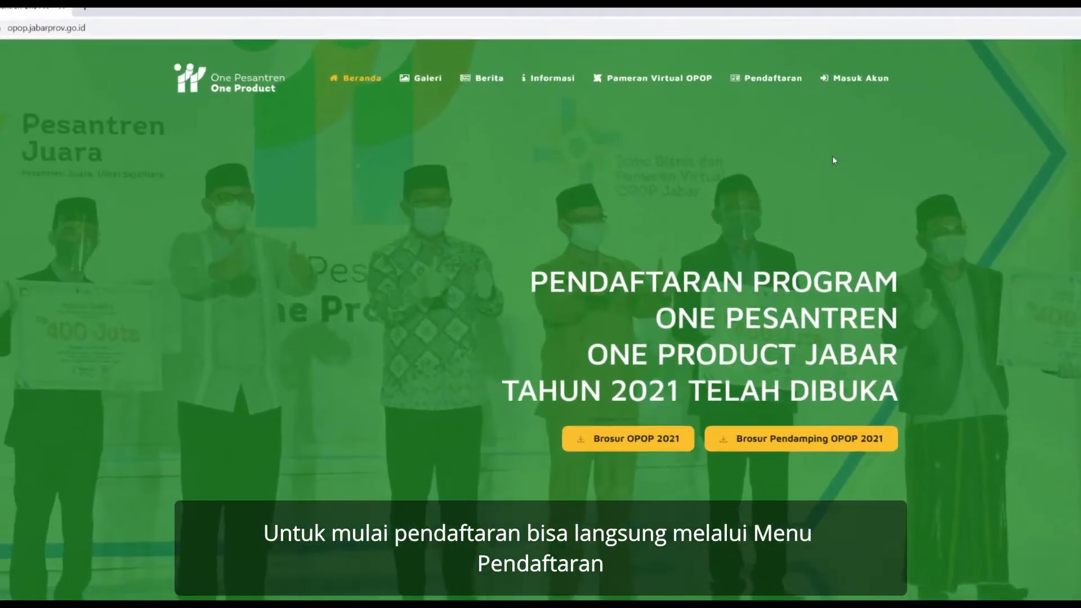
# Step: From the Pendaftaran menu, open Form Pendaftaran OPOP 2021 and scroll through the empty form
pyautogui.moveTo(746, 80)
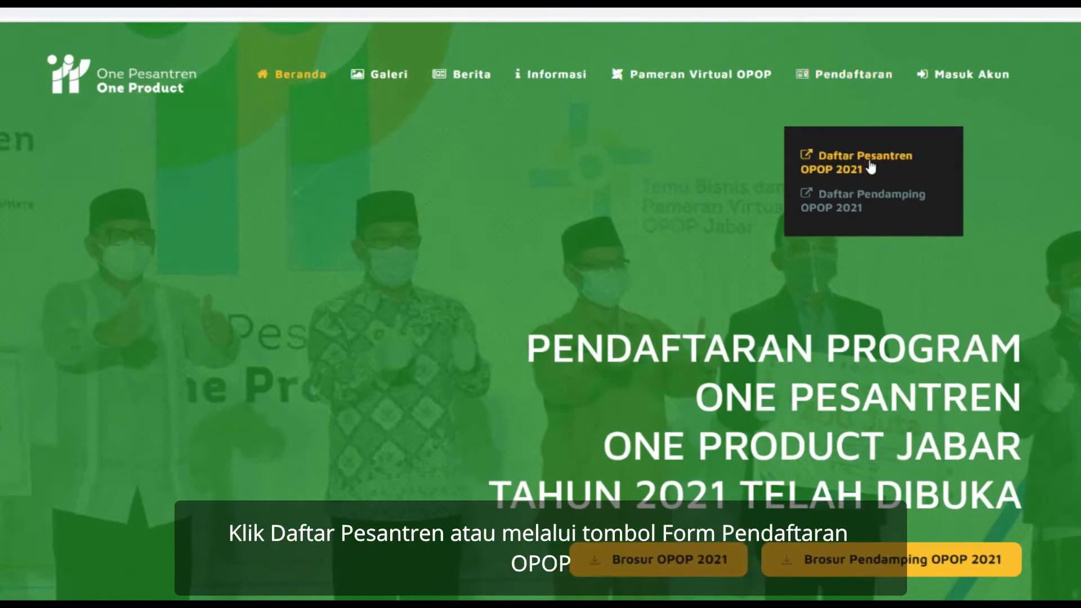
pyautogui.scroll(-10, 828, 337)
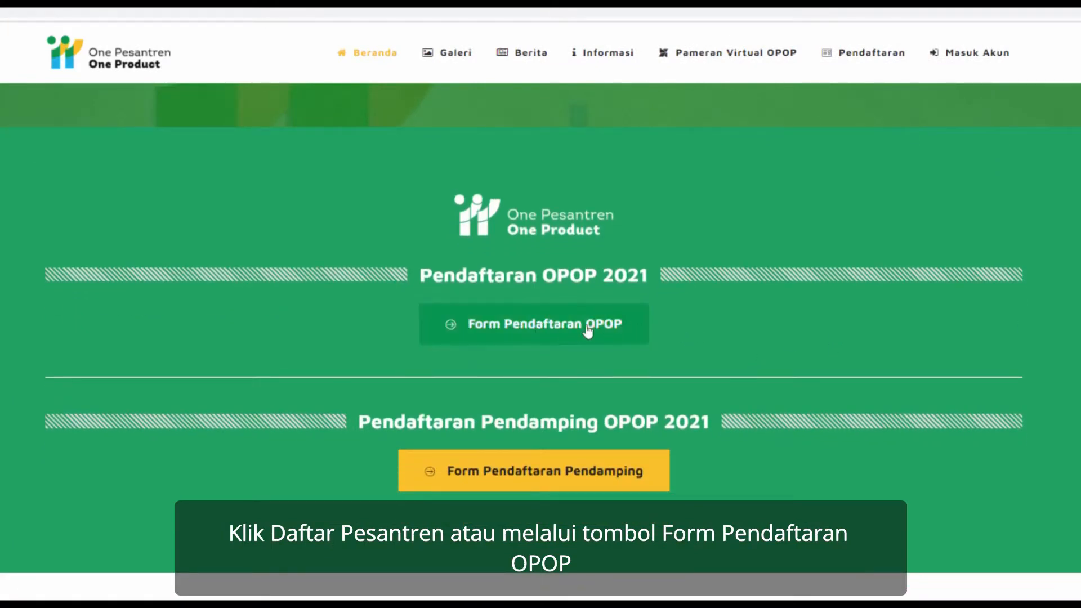
pyautogui.click(563, 333)
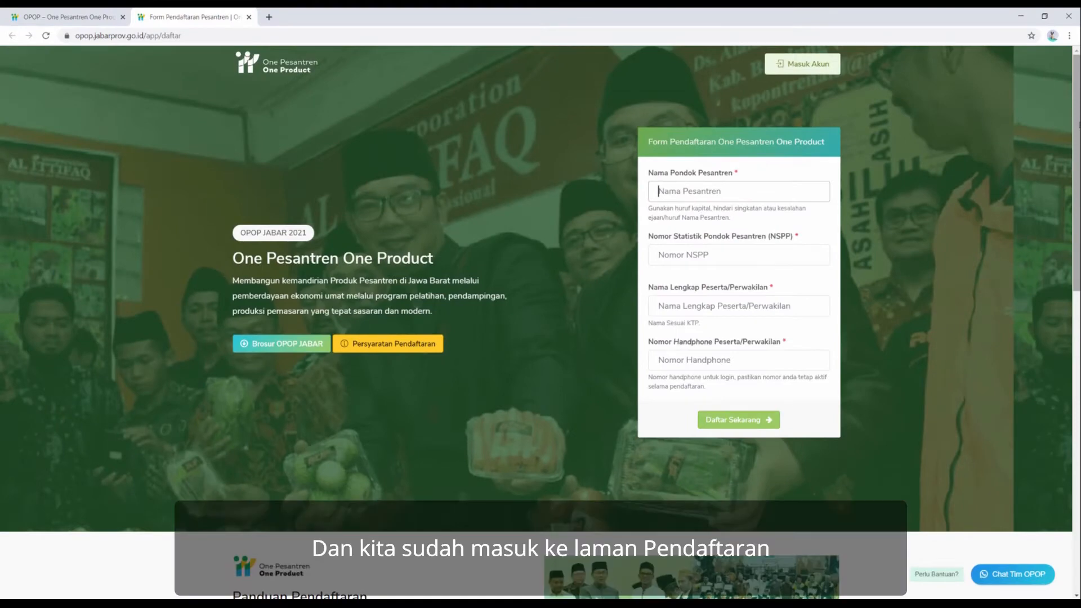
pyautogui.scroll(-7, 541, 338)
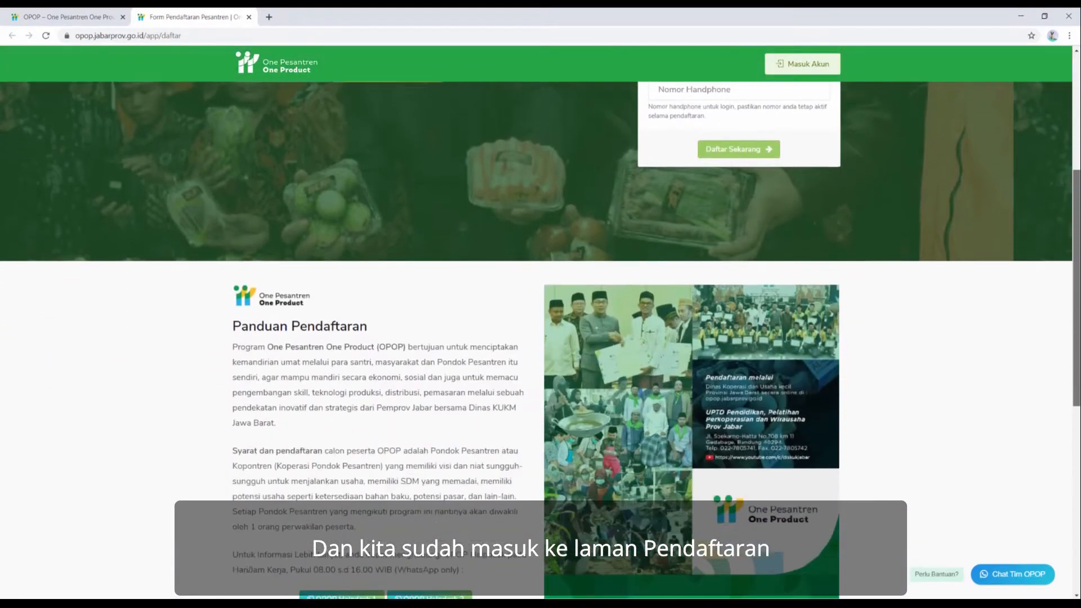
pyautogui.scroll(-6, 541, 338)
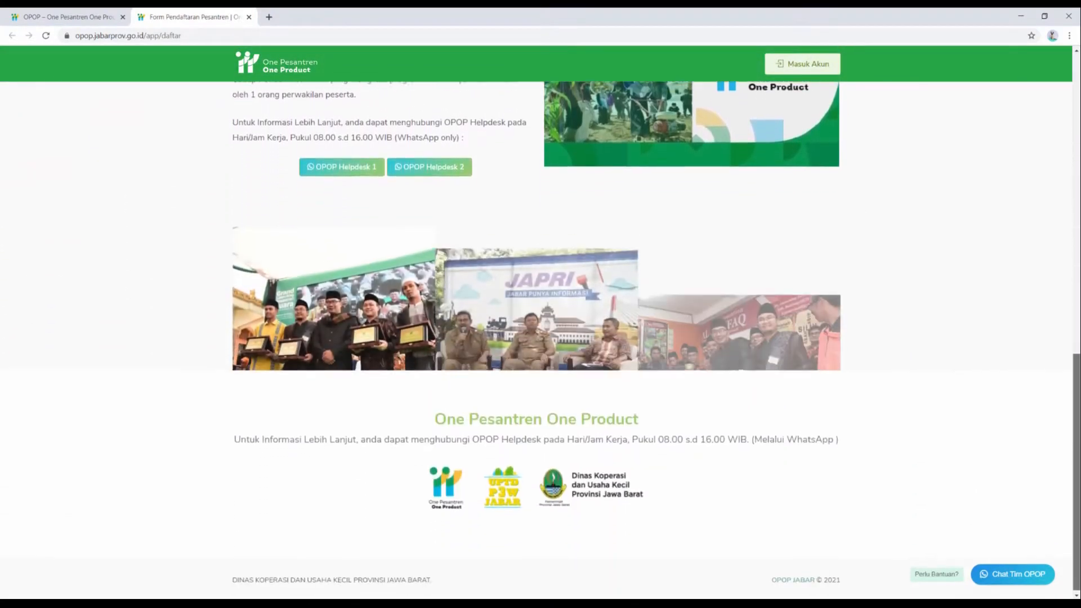
pyautogui.scroll(3, 540, 338)
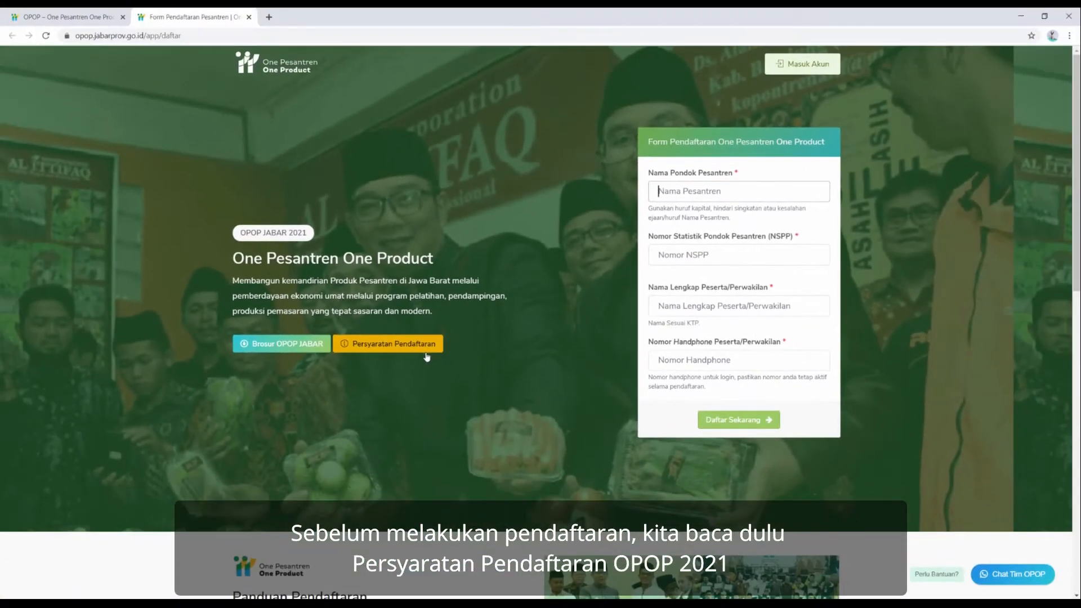
# Step: Open Persyaratan Pendaftaran and highlight the pesantren profile, business profile and santri/alumni representative requirements
pyautogui.click(426, 344)
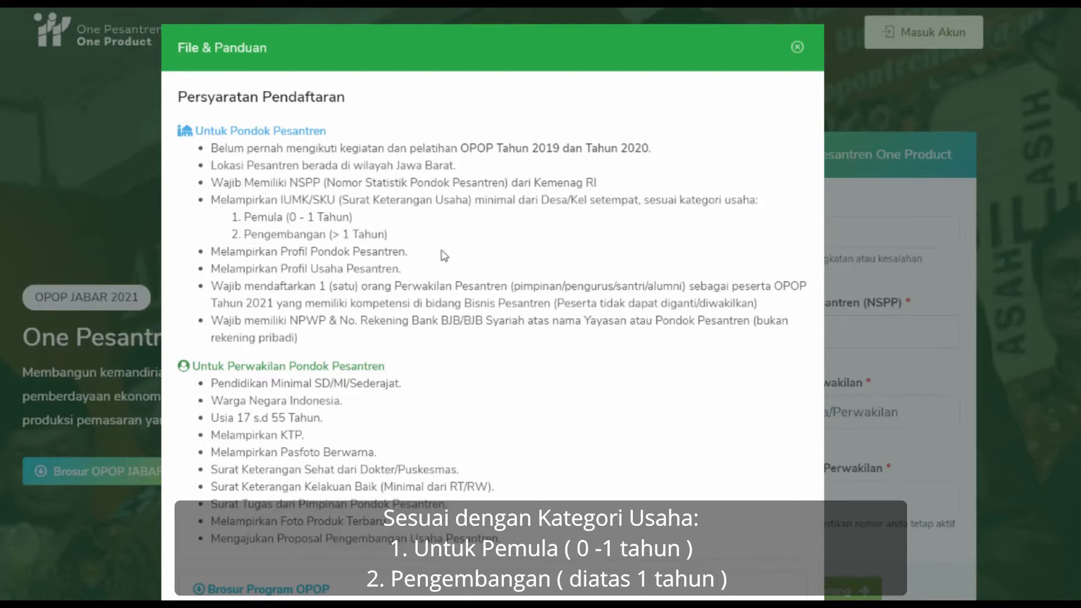
pyautogui.moveTo(217, 256); pyautogui.dragTo(415, 261)
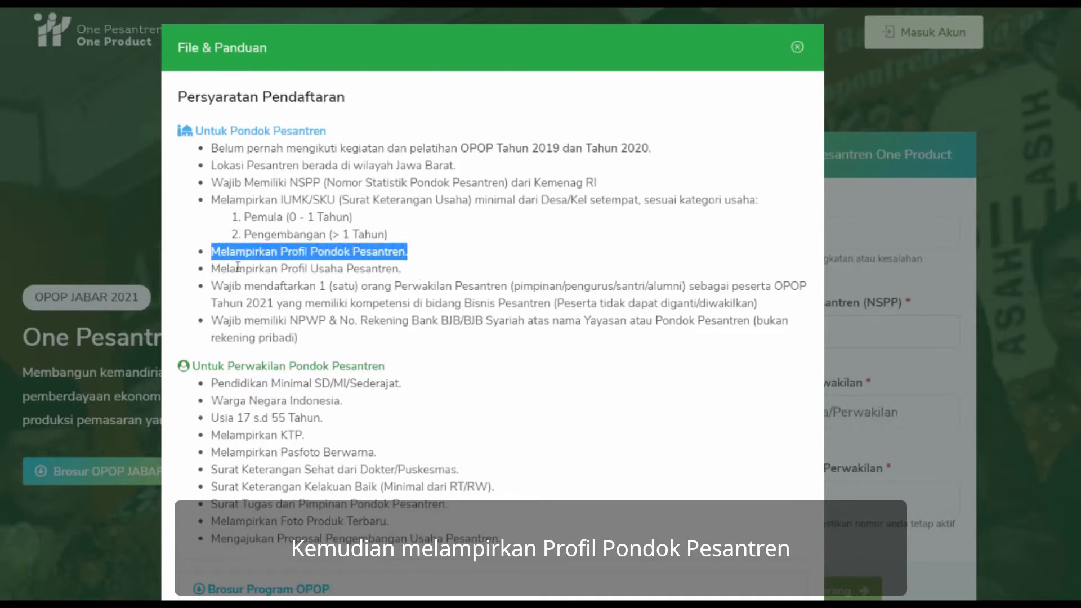
pyautogui.moveTo(212, 268); pyautogui.dragTo(445, 272)
pyautogui.click(445, 272)
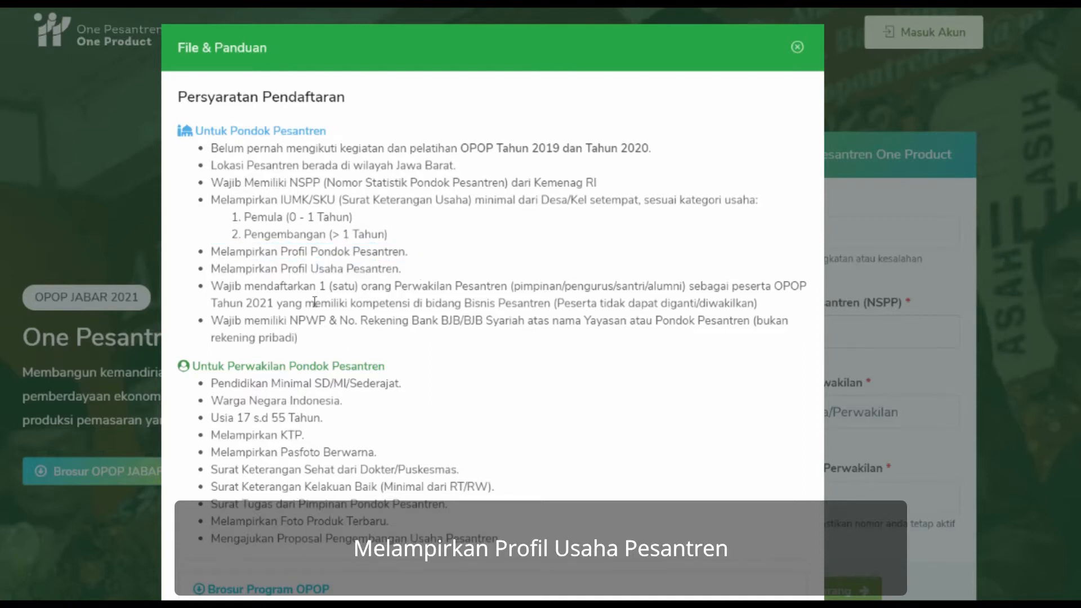
pyautogui.moveTo(214, 286); pyautogui.dragTo(507, 286)
pyautogui.click(531, 297)
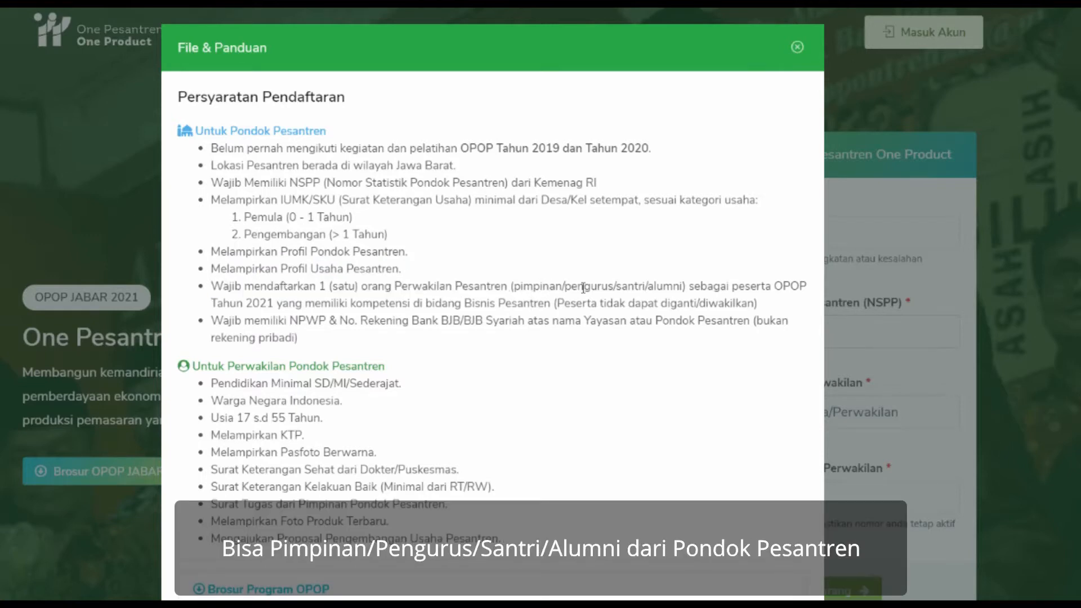
pyautogui.doubleClick(632, 289)
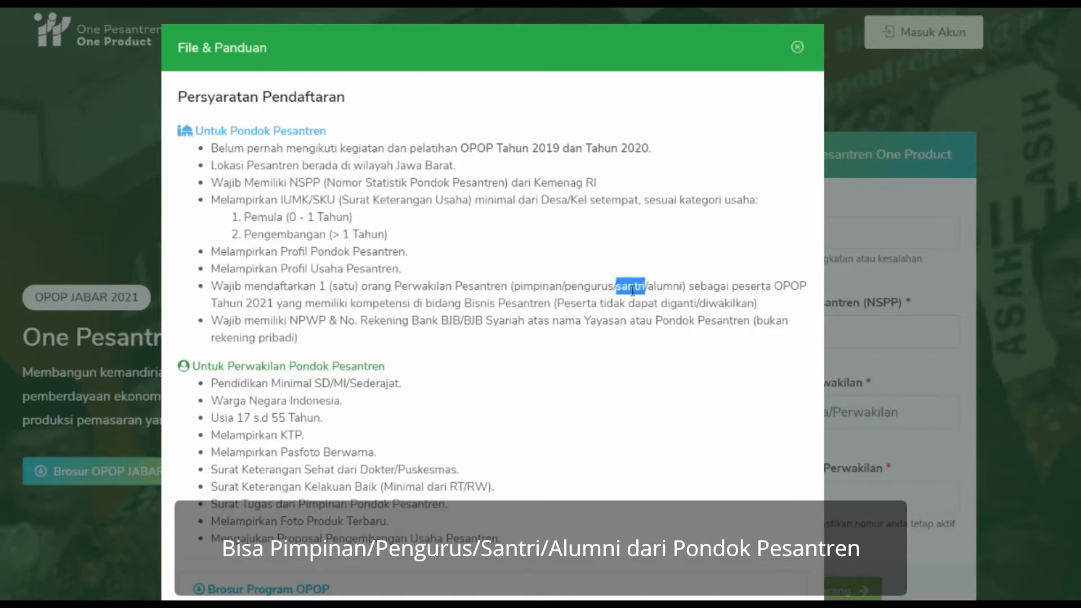
pyautogui.doubleClick(667, 289)
pyautogui.click(674, 308)
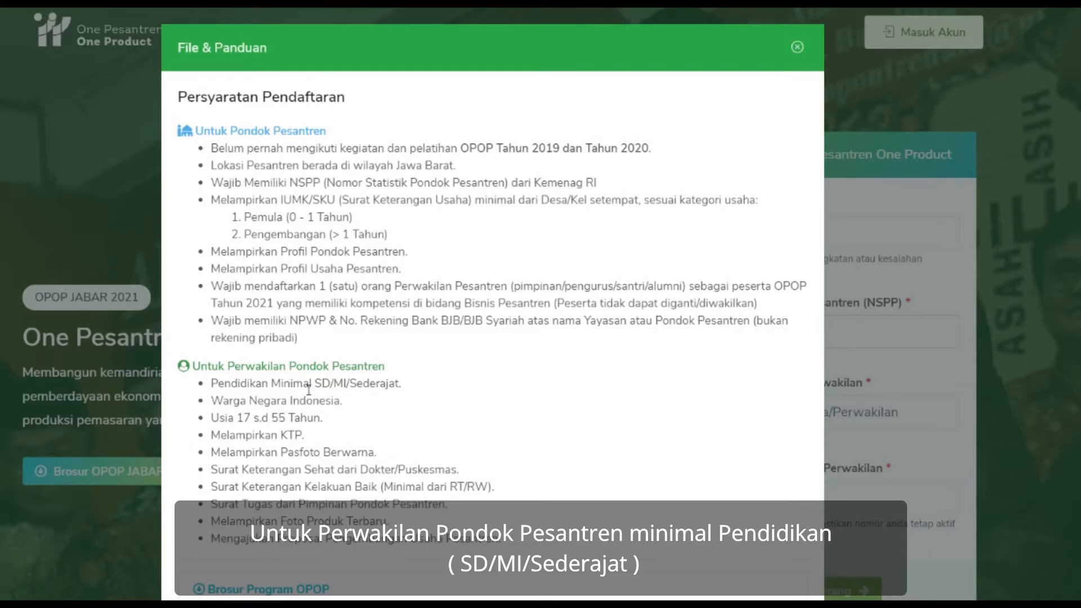
pyautogui.scroll(-2, 342, 421)
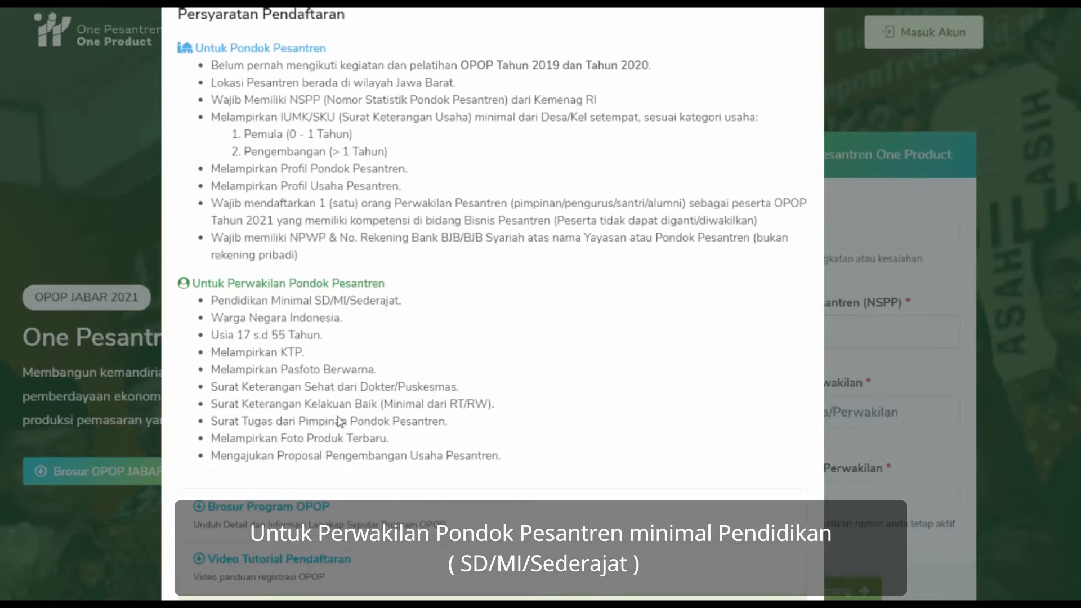
pyautogui.doubleClick(237, 319)
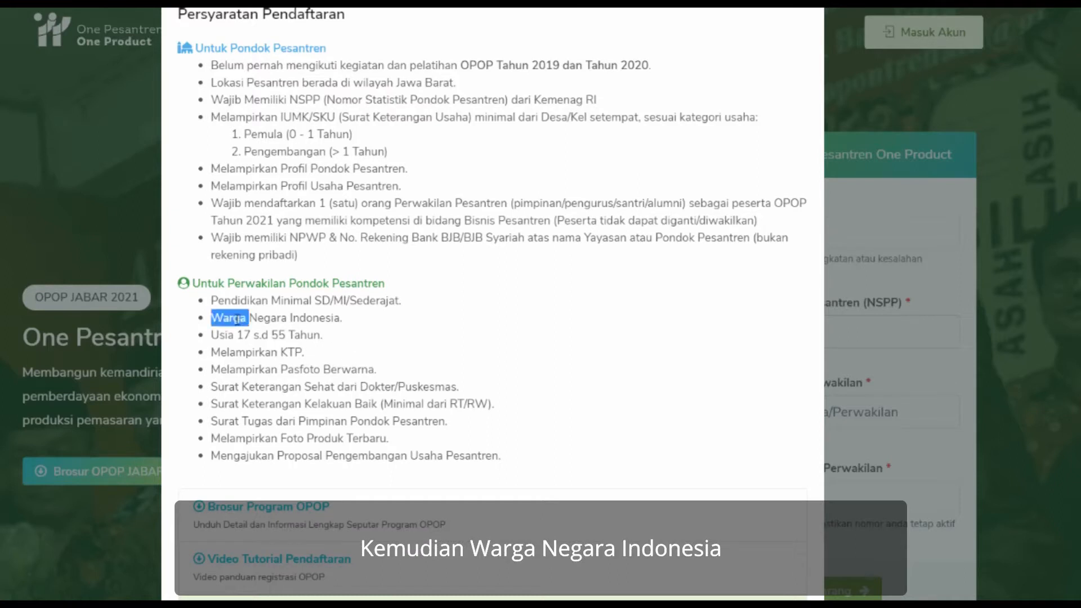
pyautogui.moveTo(237, 318); pyautogui.dragTo(332, 326)
pyautogui.click(391, 343)
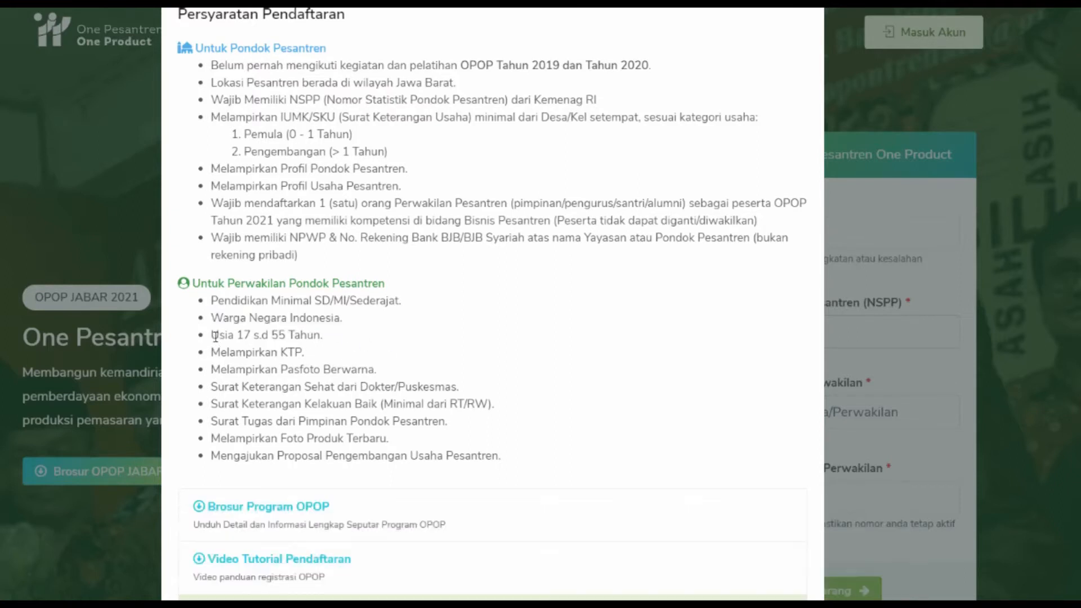
pyautogui.moveTo(215, 337); pyautogui.dragTo(335, 342)
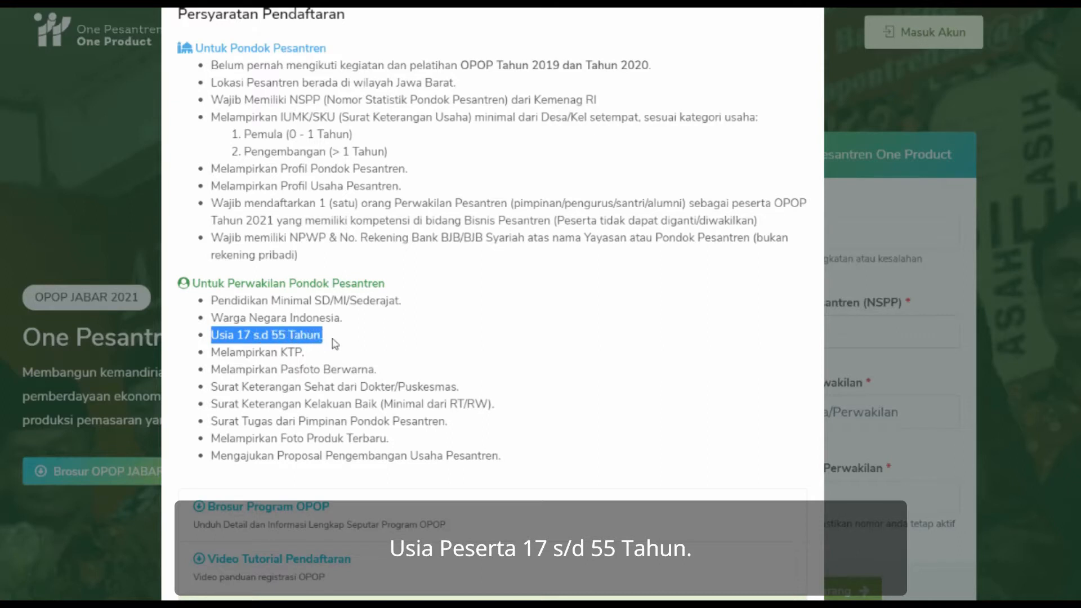
pyautogui.click(414, 353)
pyautogui.moveTo(213, 353); pyautogui.dragTo(305, 355)
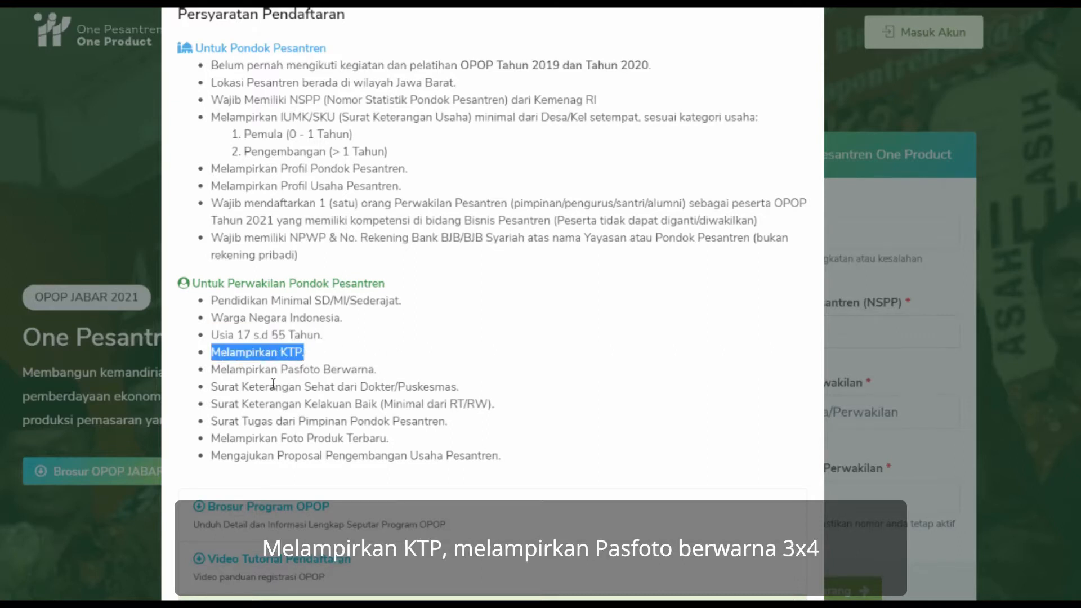
pyautogui.moveTo(212, 370); pyautogui.dragTo(383, 373)
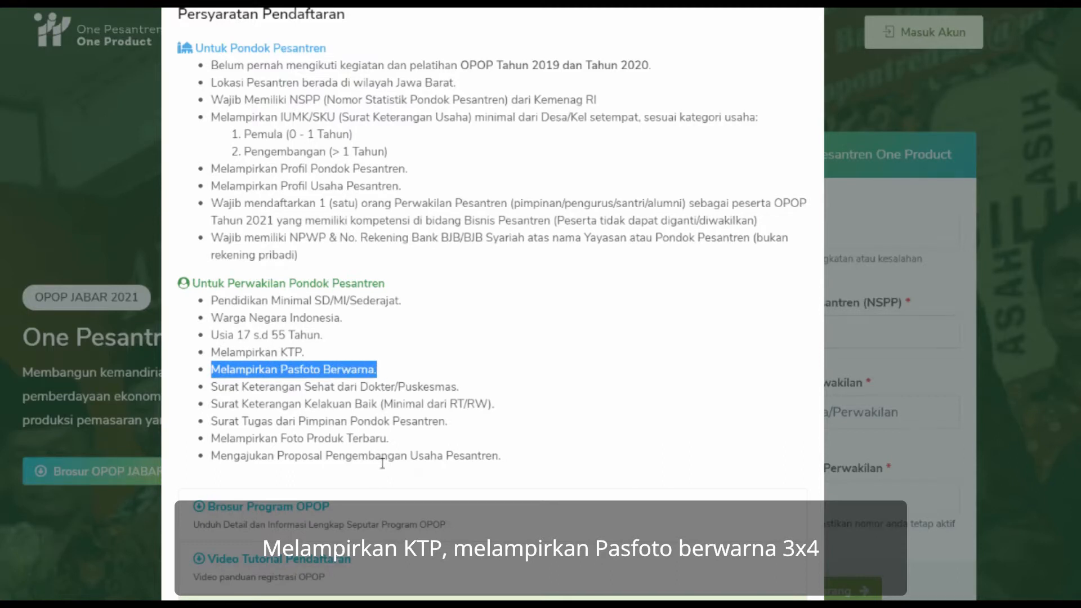
pyautogui.click(219, 390)
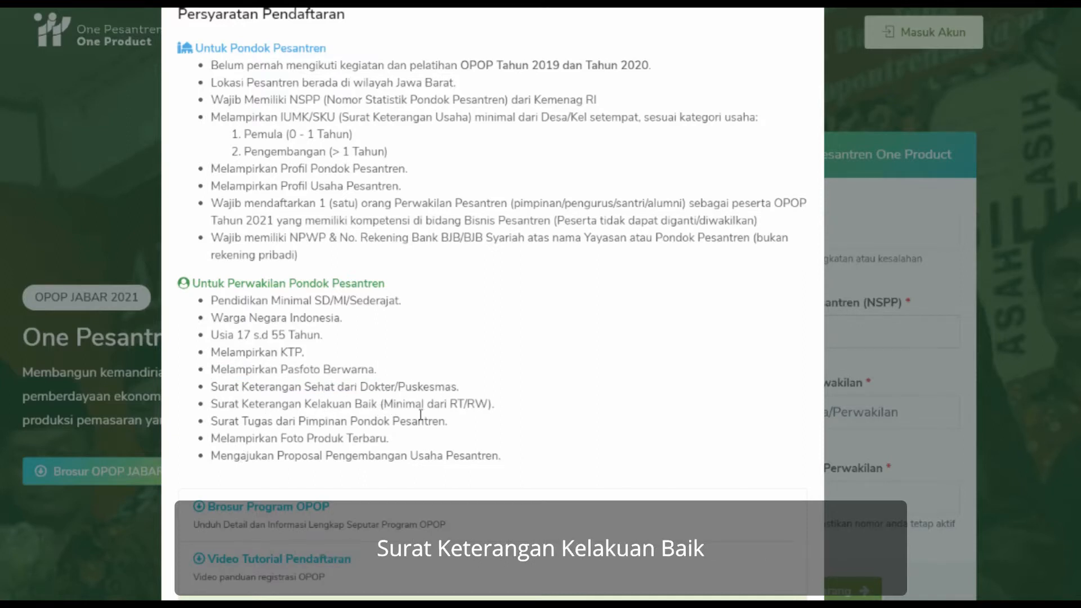
pyautogui.moveTo(211, 421); pyautogui.dragTo(504, 431)
pyautogui.click(505, 431)
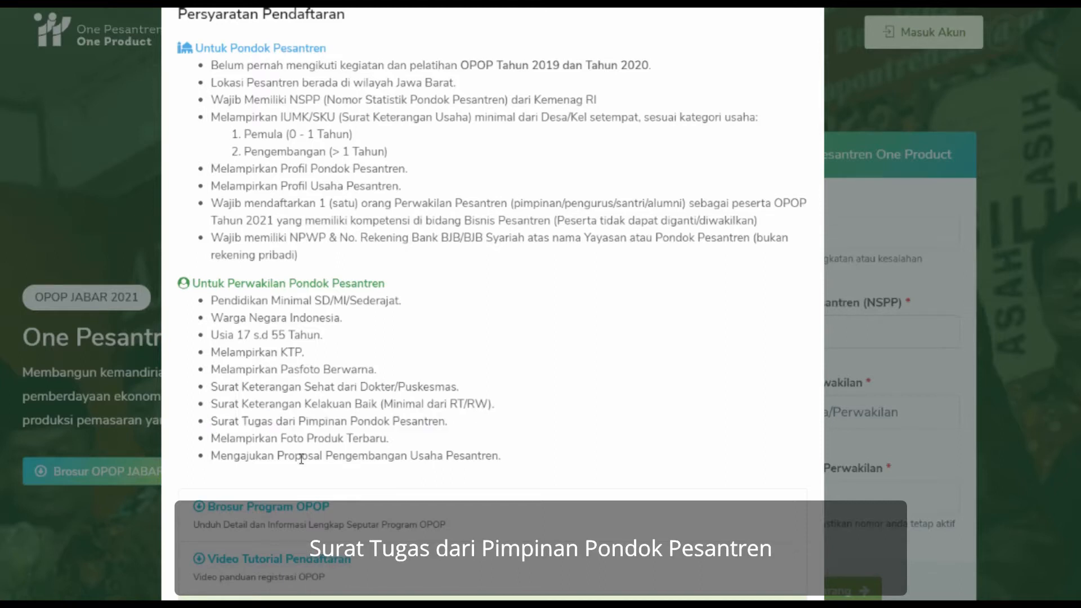
pyautogui.moveTo(212, 438); pyautogui.dragTo(431, 449)
pyautogui.click(216, 453)
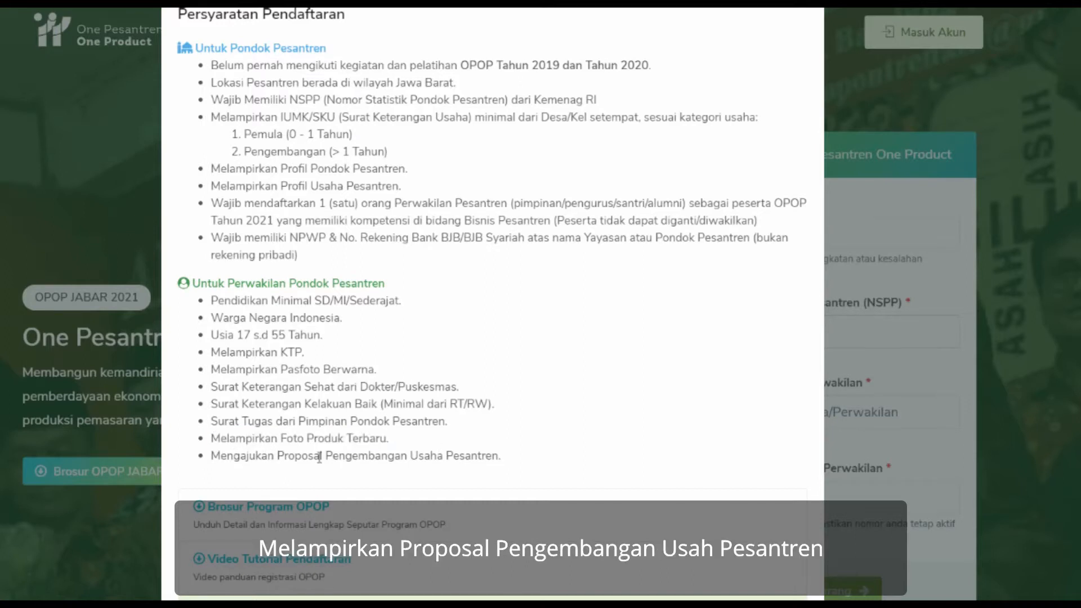
pyautogui.moveTo(212, 456); pyautogui.dragTo(528, 462)
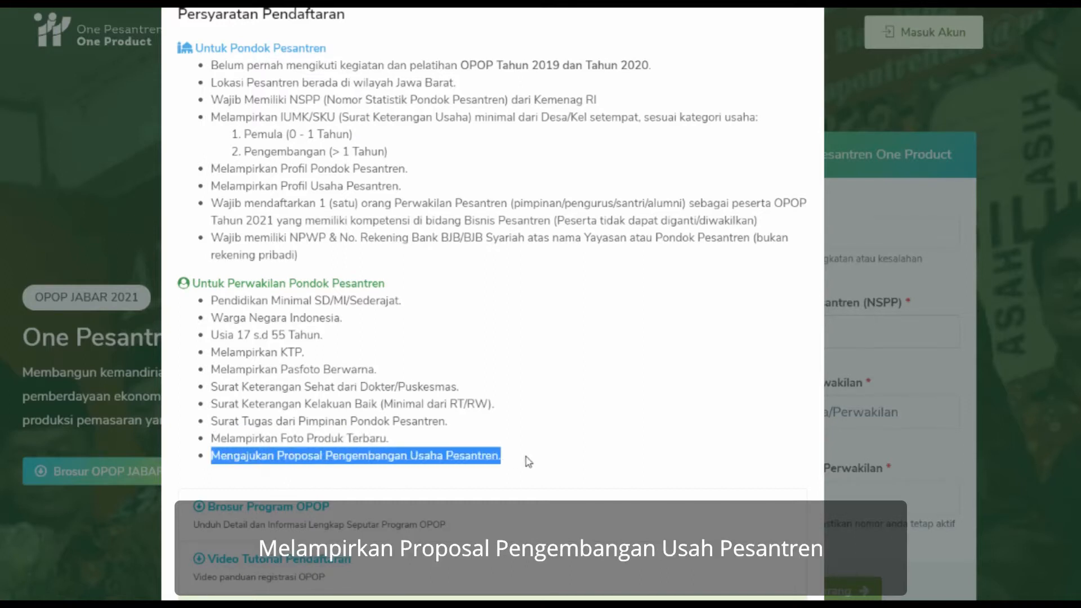
pyautogui.click(526, 414)
pyautogui.scroll(-3, 314, 478)
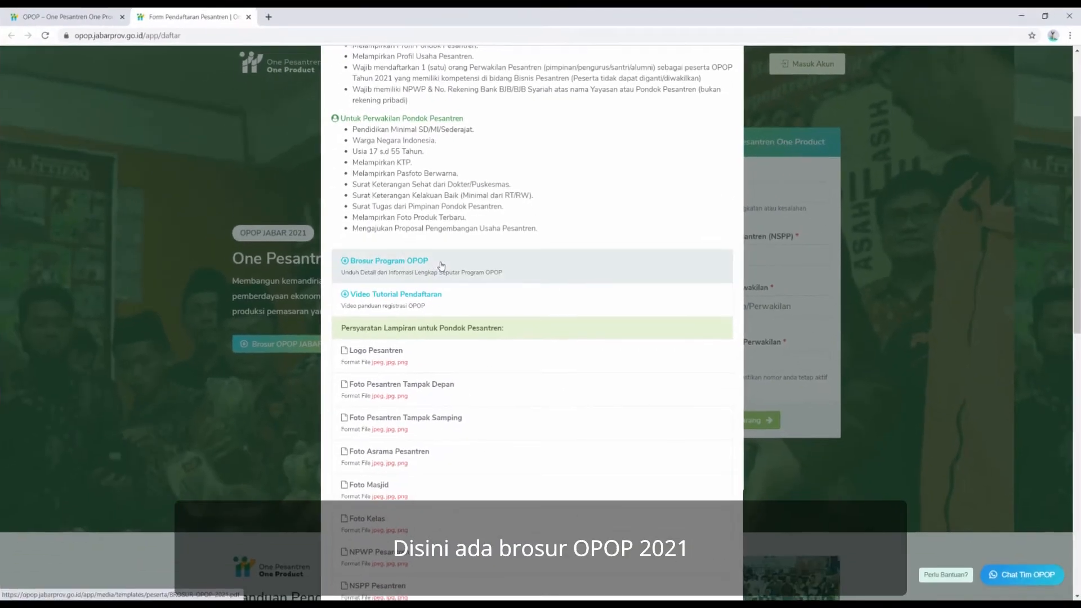
# Step: Open BROSUR-OPOP-2021.pdf, read down to the page 2 timeline, and return to the Form Pendaftaran tab
pyautogui.click(441, 265)
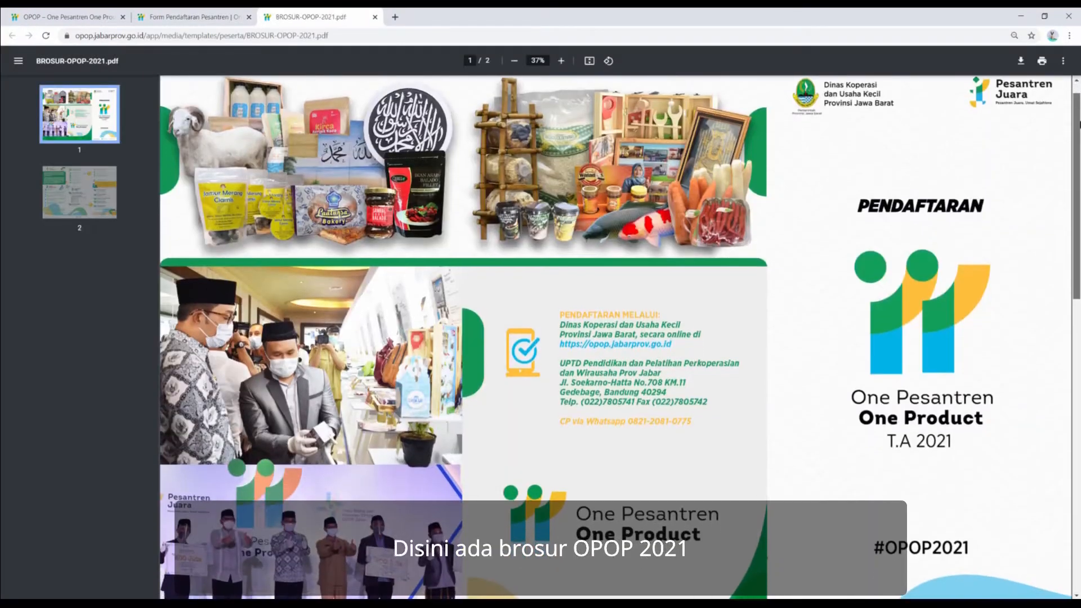
pyautogui.scroll(-10, 615, 336)
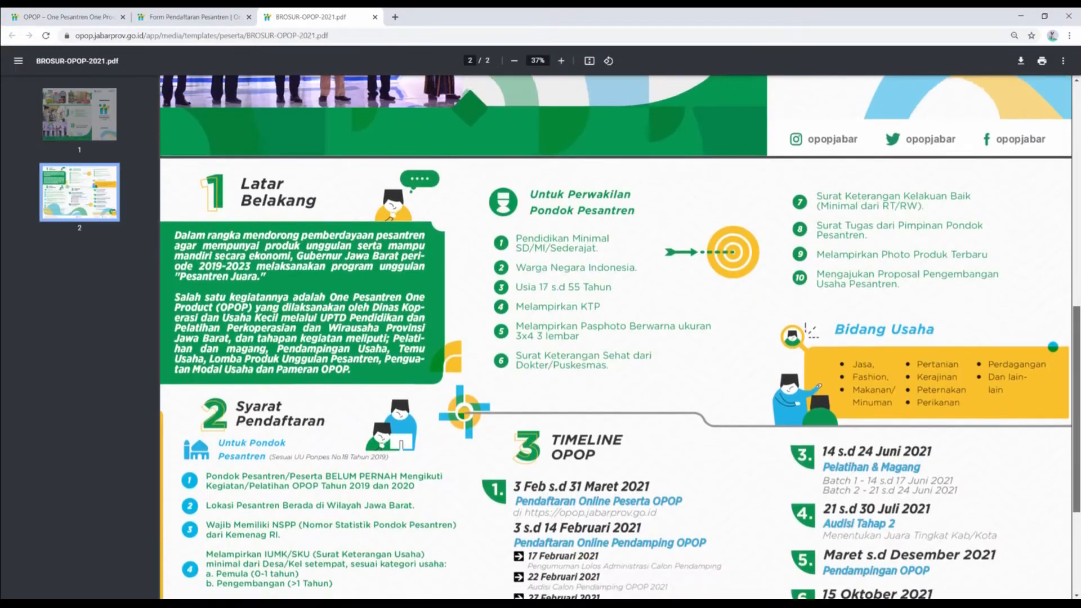
pyautogui.scroll(-3, 604, 307)
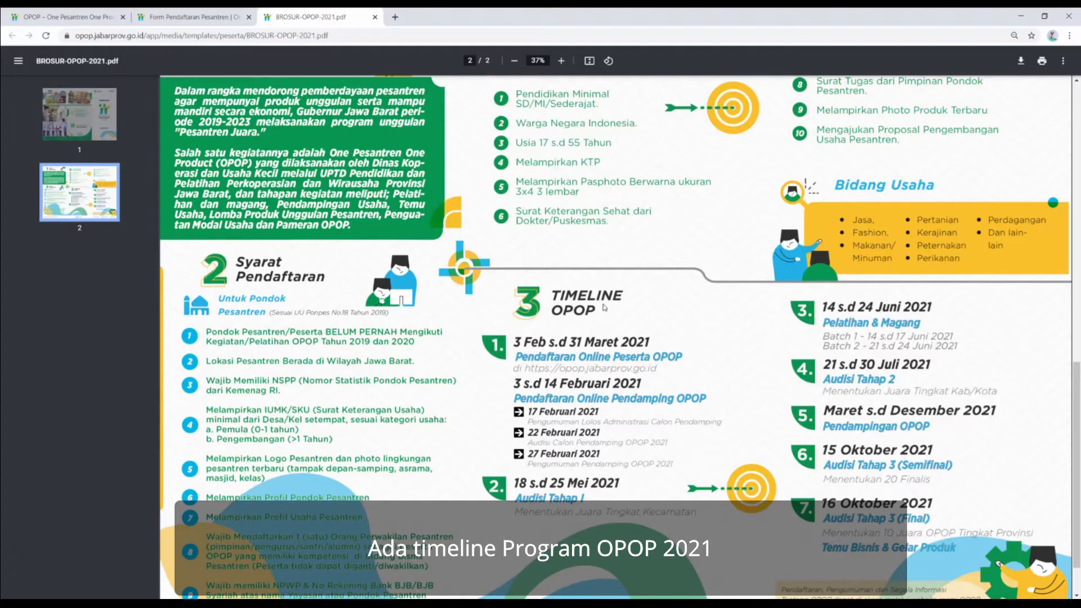
pyautogui.scroll(-1, 563, 281)
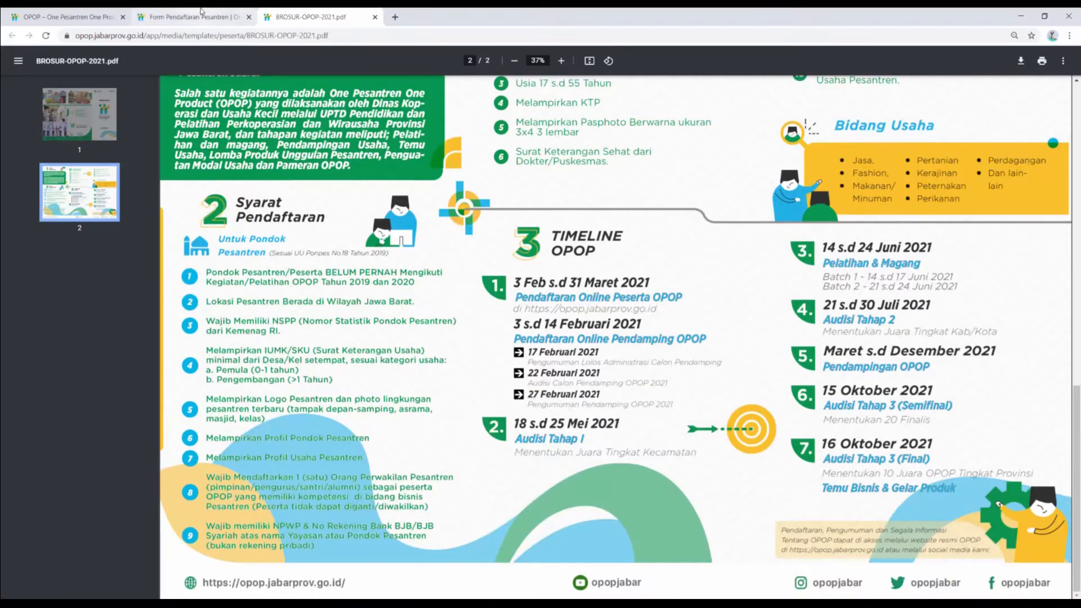
pyautogui.click(192, 17)
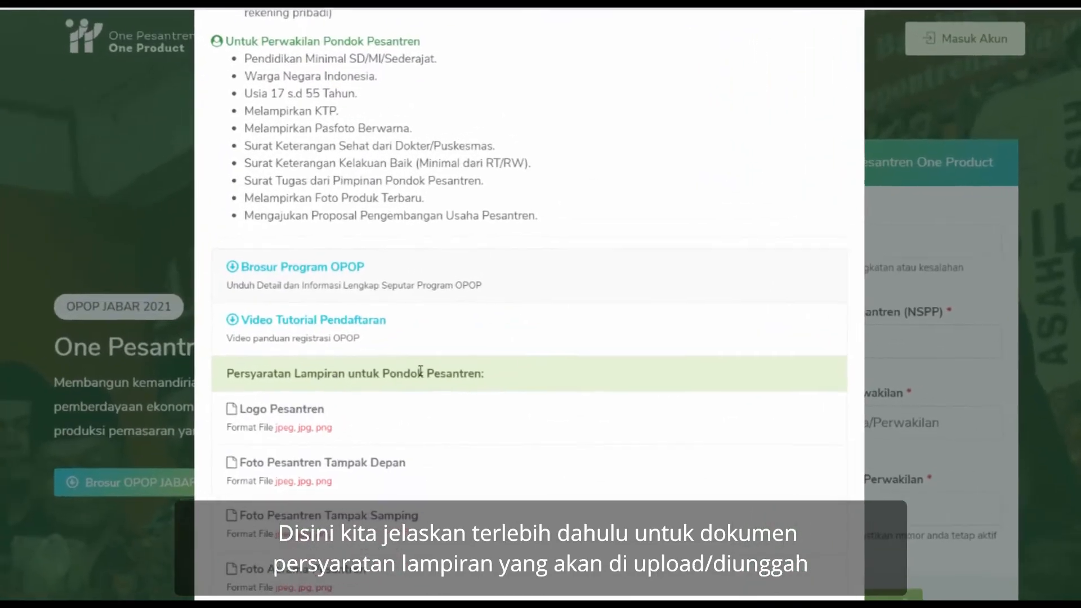
pyautogui.scroll(-2, 433, 383)
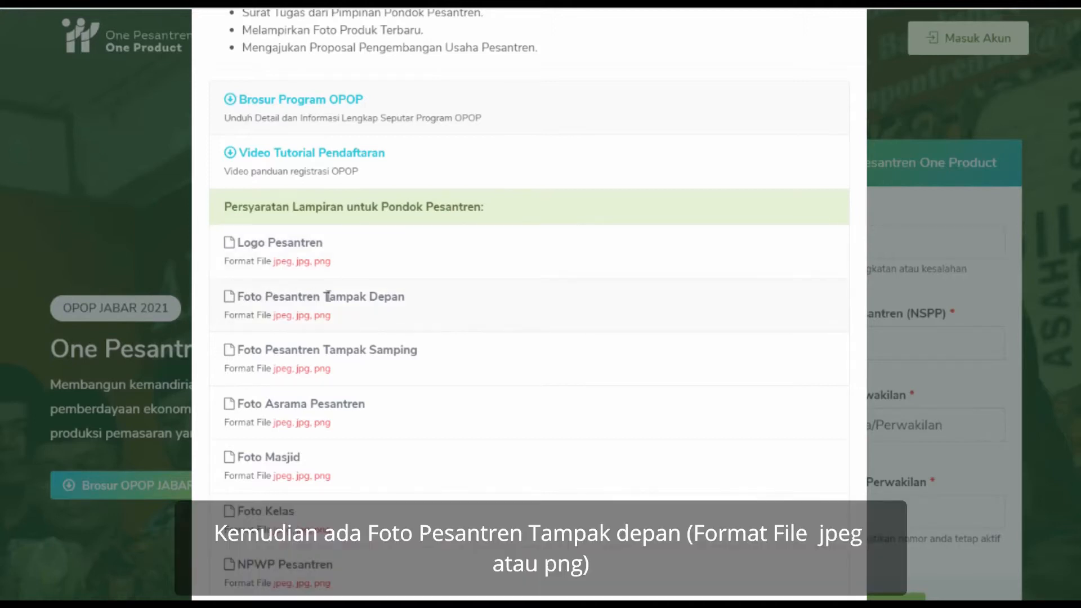
pyautogui.scroll(-1, 437, 306)
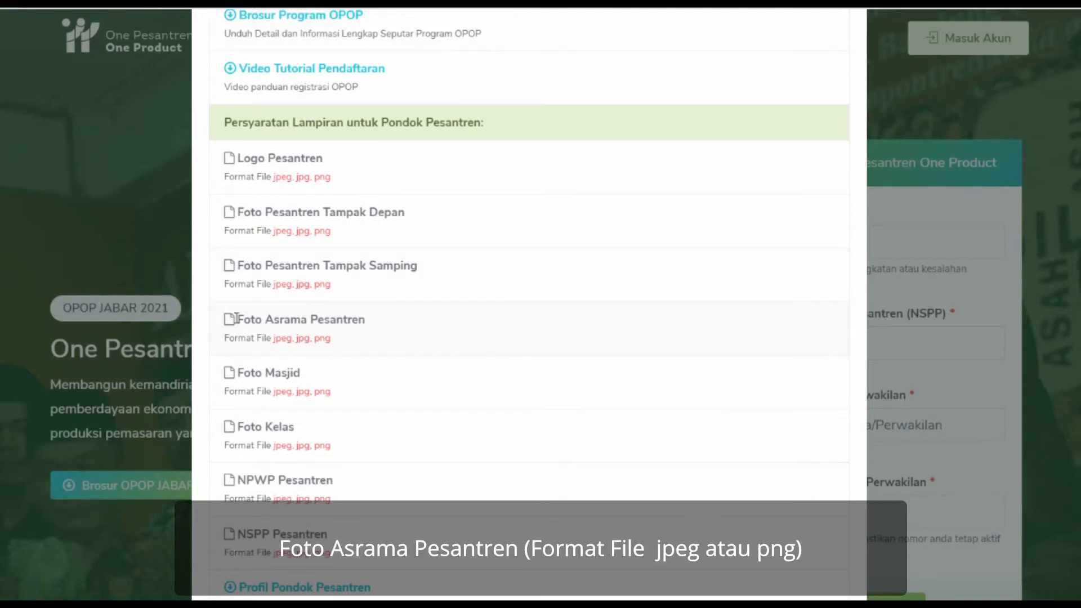
pyautogui.moveTo(236, 319); pyautogui.dragTo(394, 319)
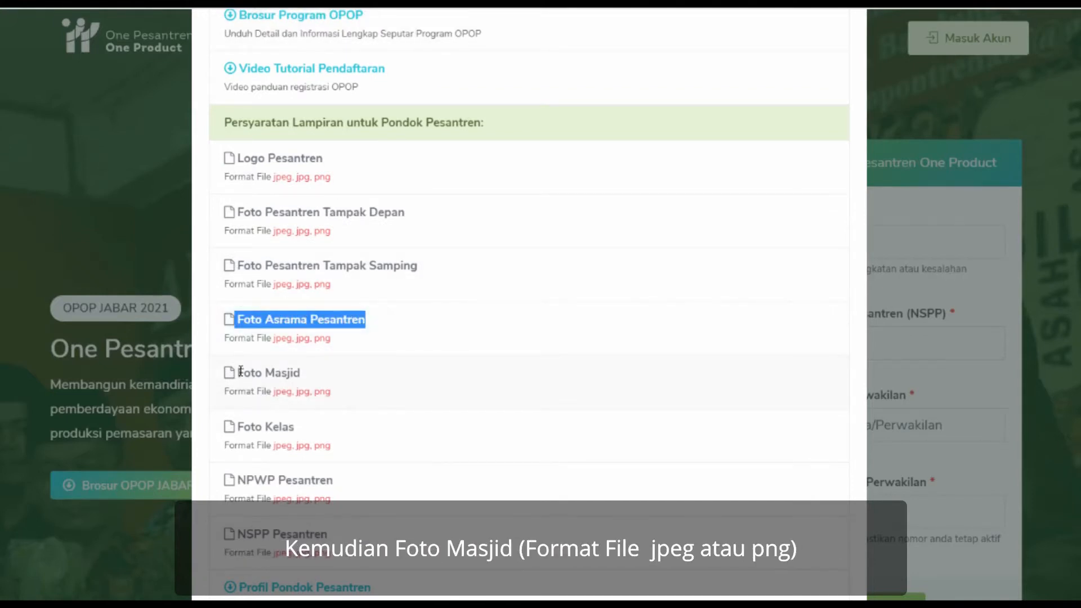
pyautogui.moveTo(237, 373); pyautogui.dragTo(301, 372)
pyautogui.moveTo(236, 426); pyautogui.dragTo(330, 438)
pyautogui.click(347, 483)
pyautogui.moveTo(241, 482); pyautogui.dragTo(358, 489)
pyautogui.moveTo(237, 534); pyautogui.dragTo(342, 541)
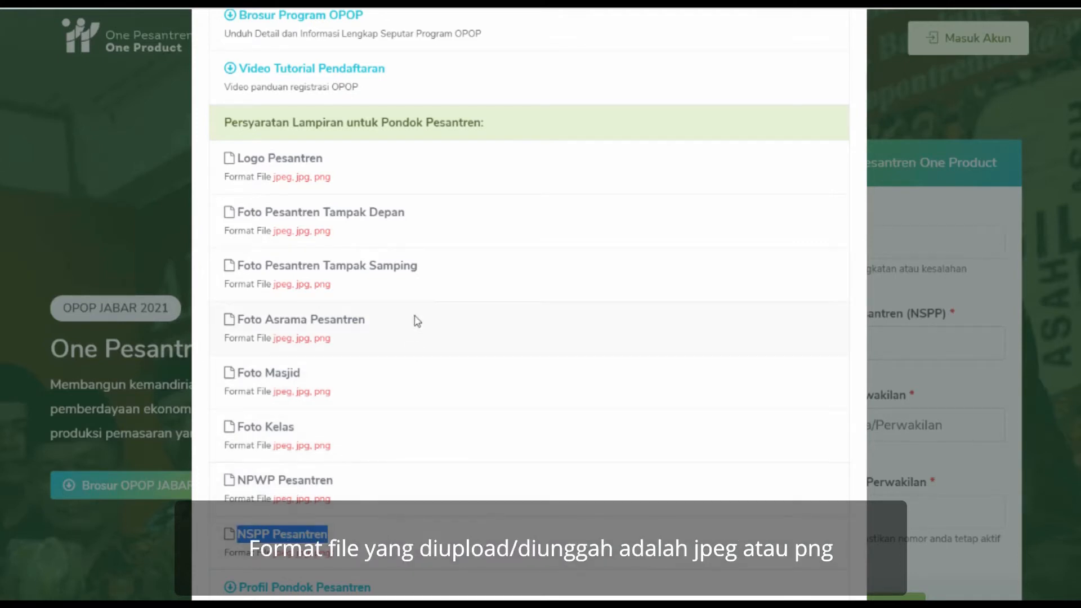
pyautogui.click(439, 426)
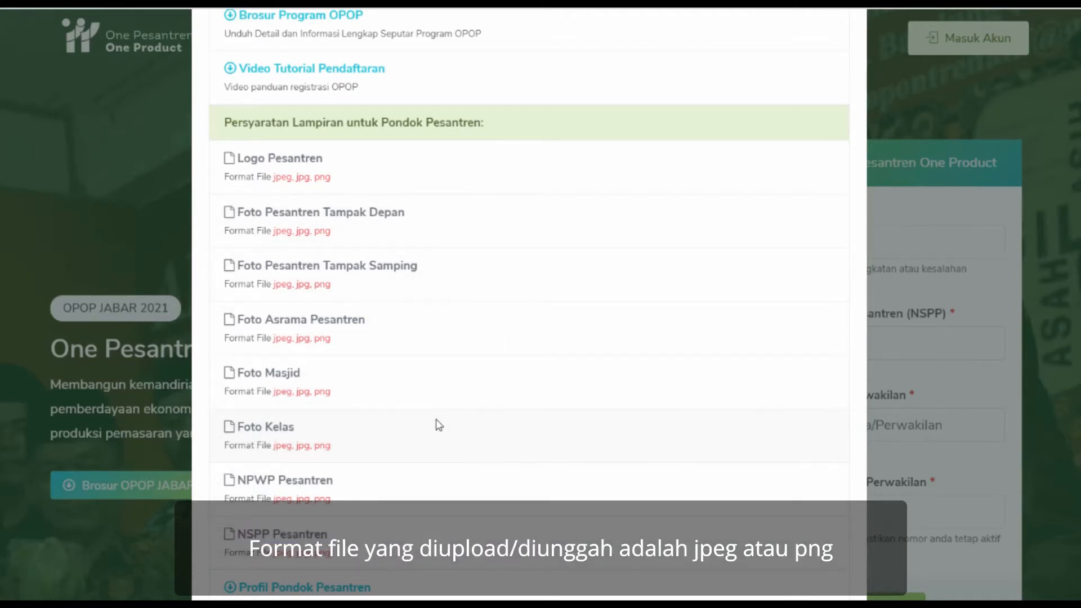
pyautogui.scroll(-2, 439, 426)
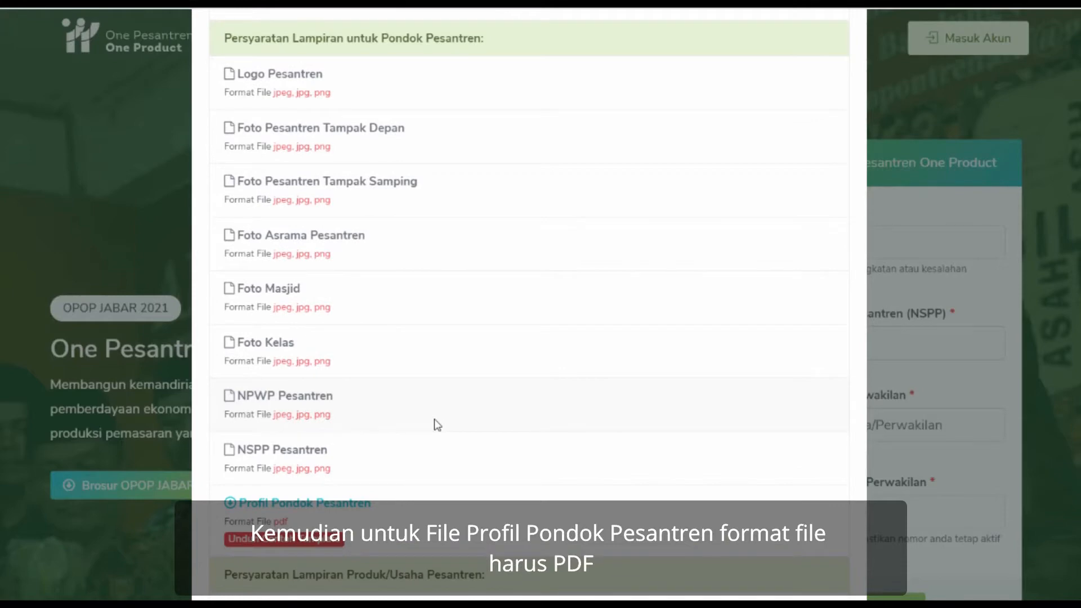
pyautogui.scroll(-3, 439, 426)
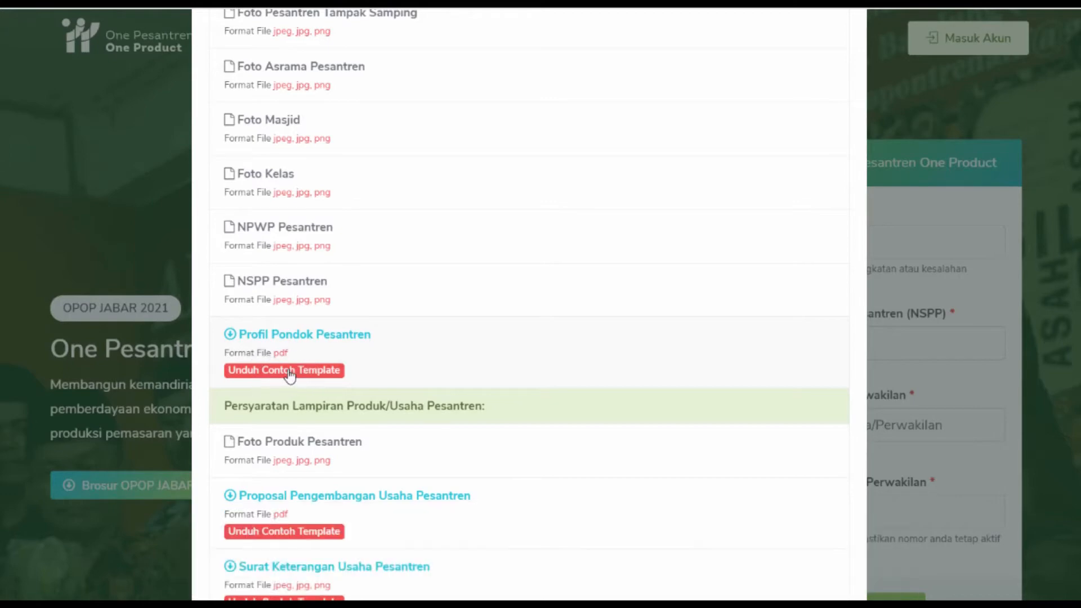
# Step: Download the Profil Pondok Pesantren sample template and open the .docx to view its sample pesantren details
pyautogui.click(301, 375)
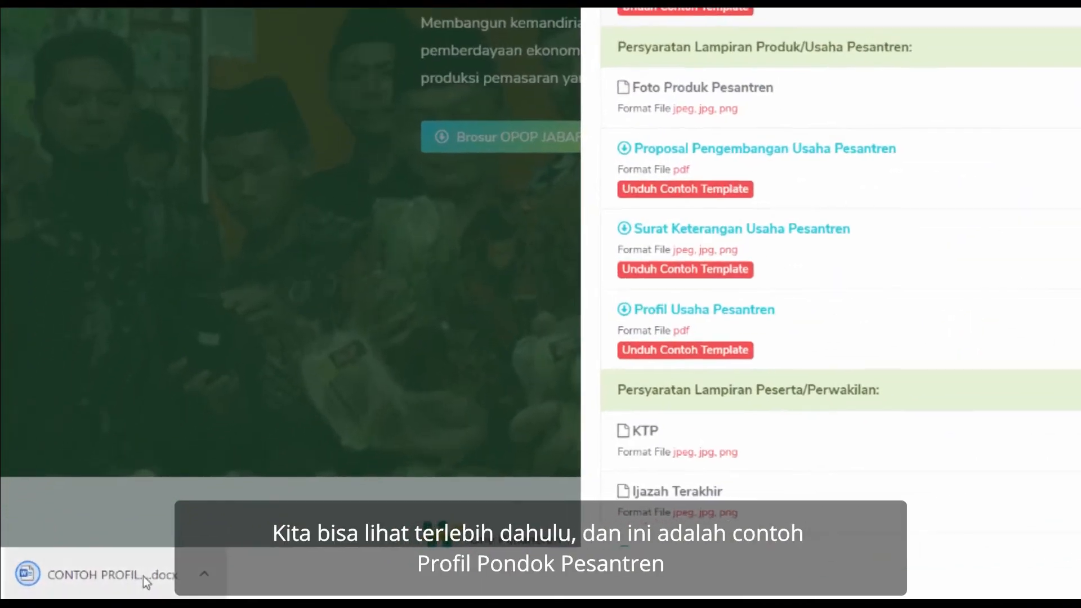
pyautogui.click(86, 586)
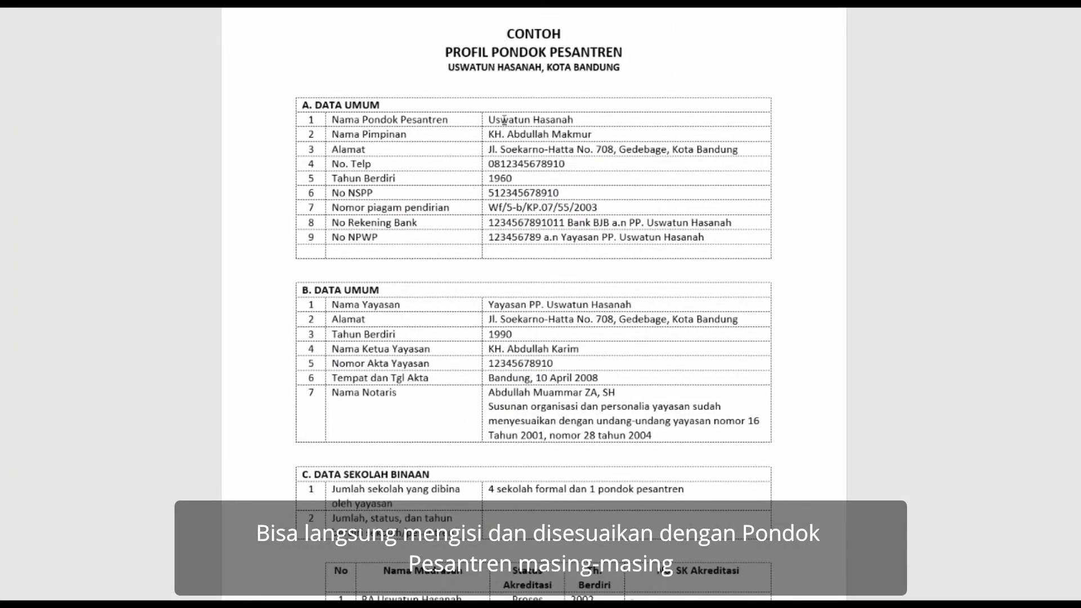
pyautogui.moveTo(504, 120); pyautogui.dragTo(600, 122)
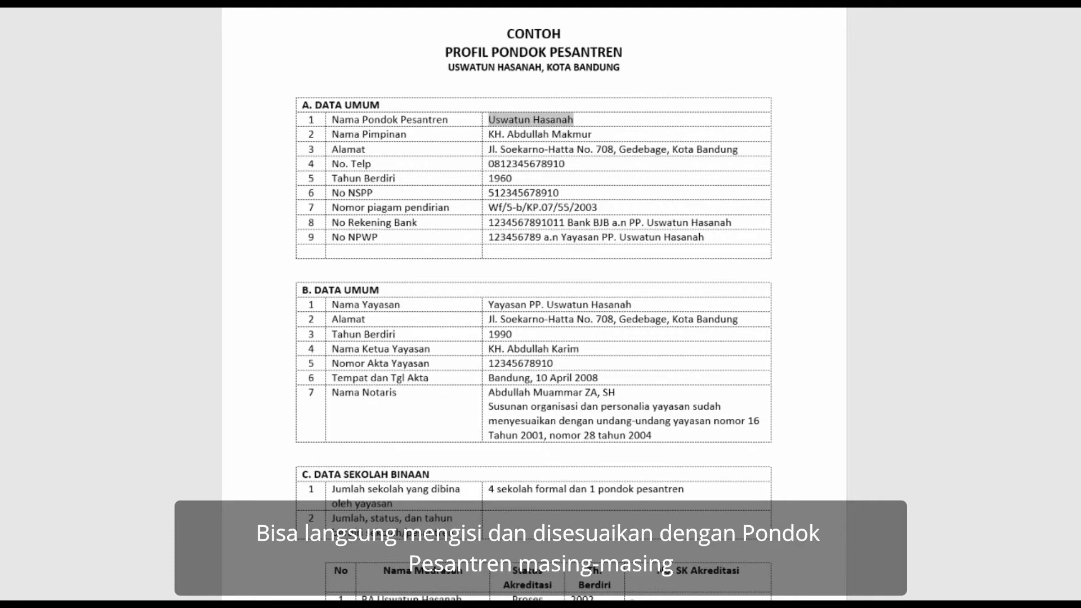
pyautogui.scroll(-5, 534, 304)
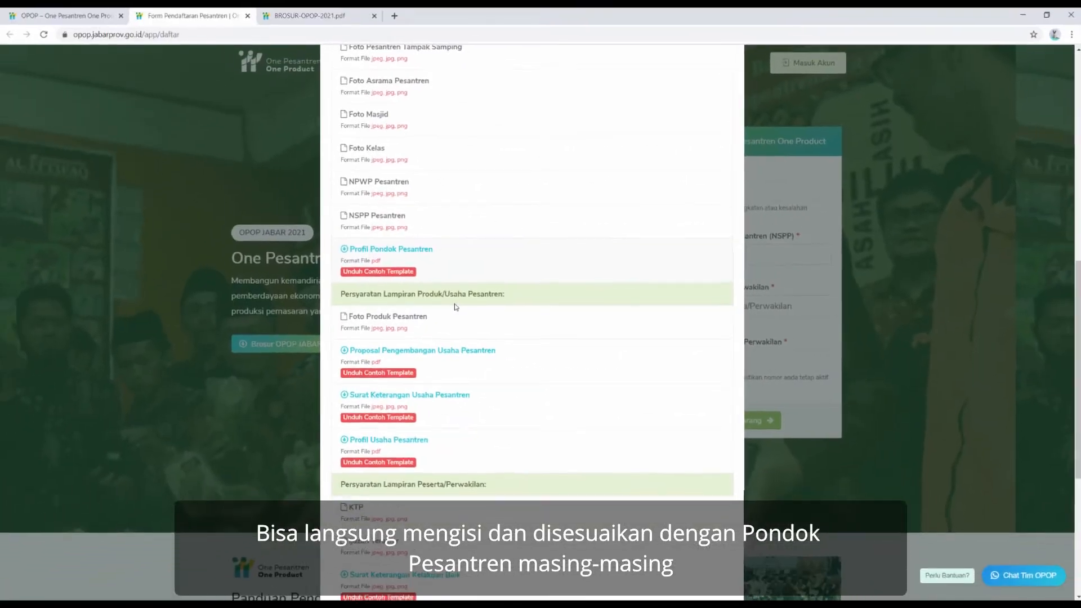
pyautogui.scroll(-1, 457, 308)
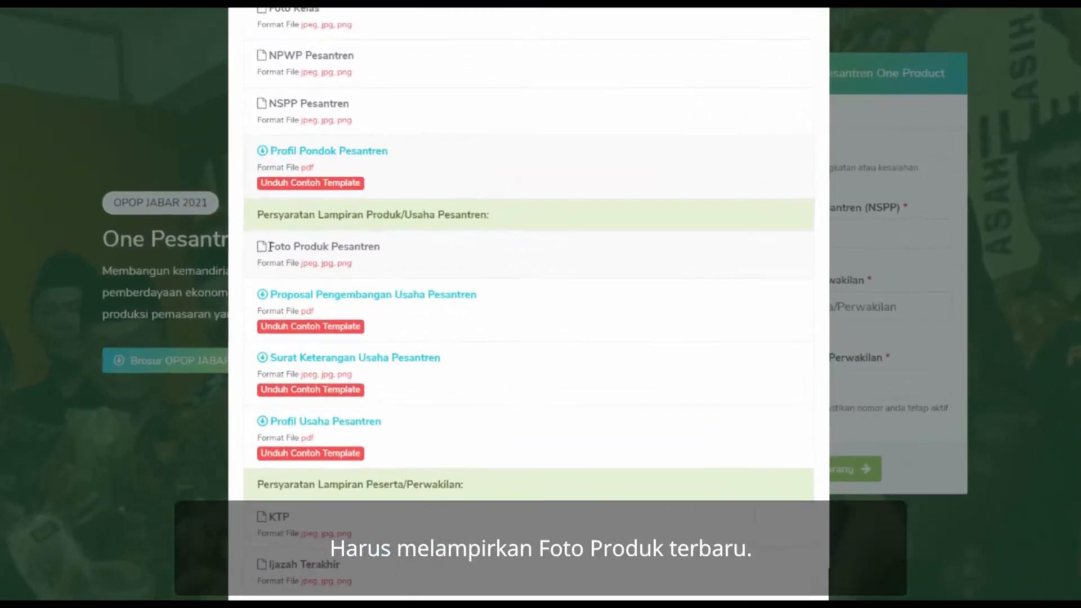
# Step: Note the Foto Produk Pesantren requirement, then download the Proposal Pengembangan Usaha Pesantren sample template
pyautogui.moveTo(349, 263); pyautogui.dragTo(448, 265)
pyautogui.click(413, 266)
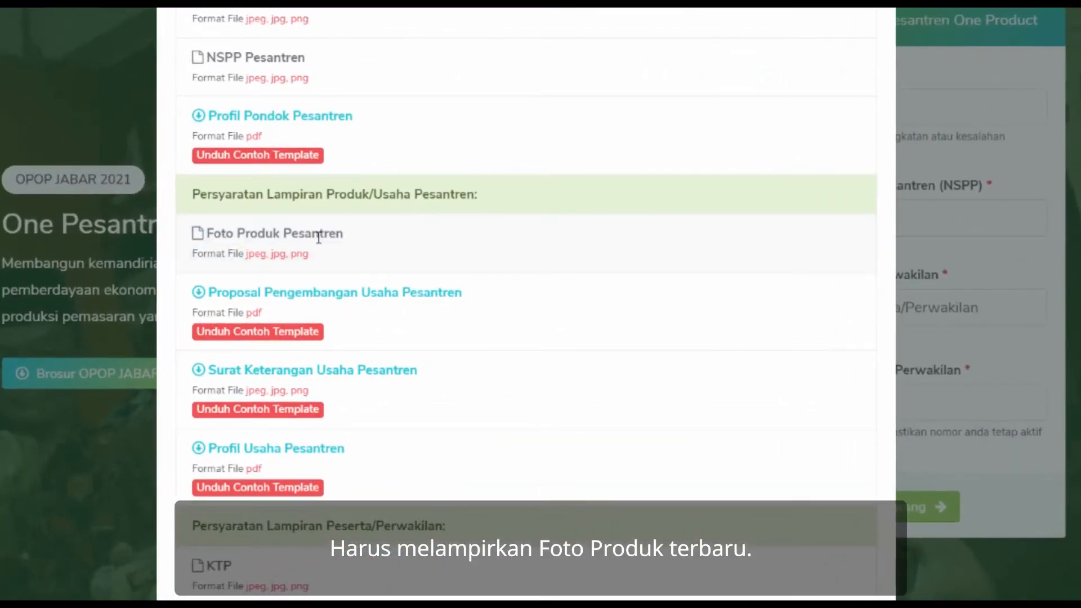
pyautogui.scroll(-2, 318, 237)
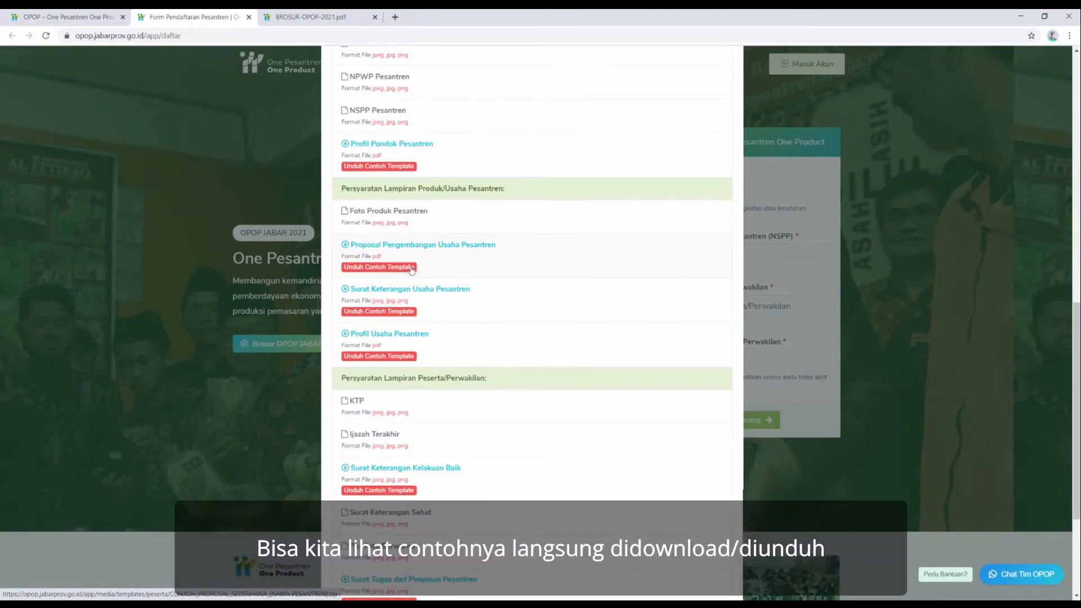
pyautogui.click(399, 268)
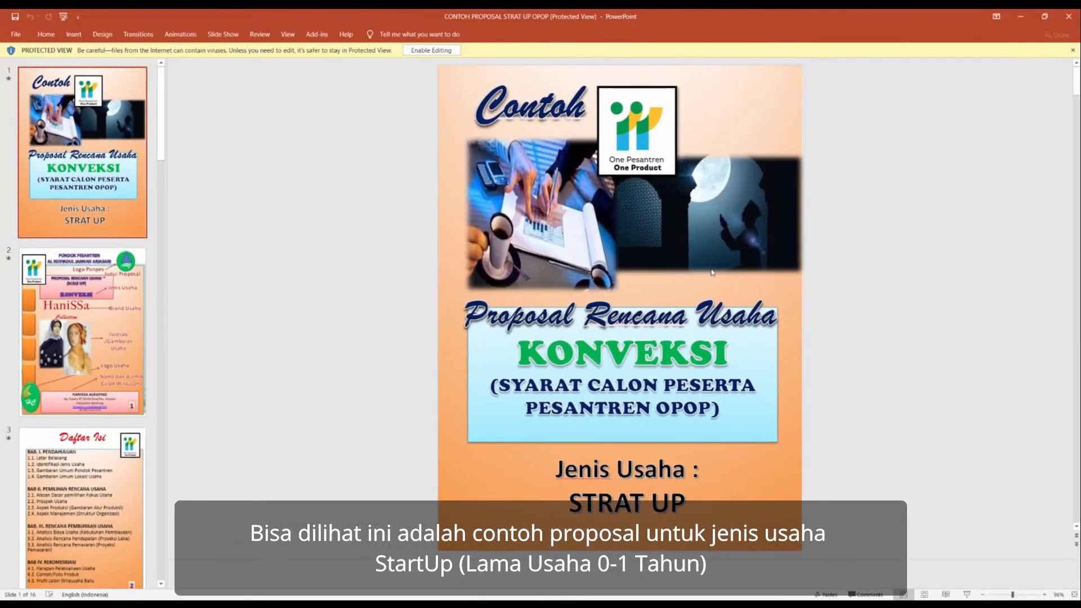
# Step: Scroll through the STRAT UP sample slides, then open CONTOH PROPOSAL SCALE UP OPOP.pptx from the archive
pyautogui.moveTo(1078, 86); pyautogui.dragTo(1078, 87)
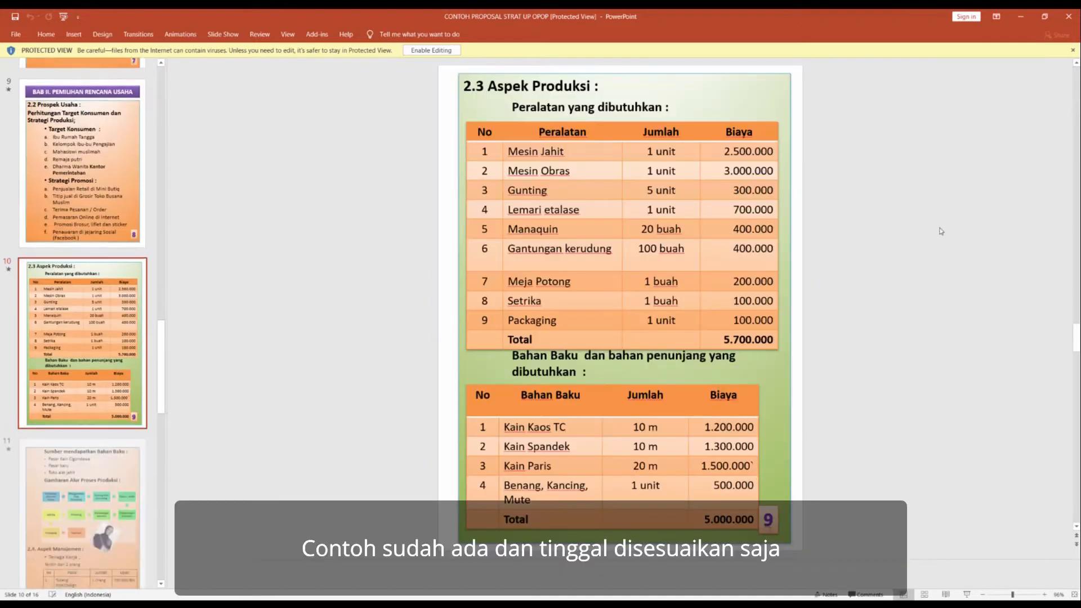
pyautogui.scroll(-1, 941, 231)
pyautogui.scroll(-1, 941, 231)
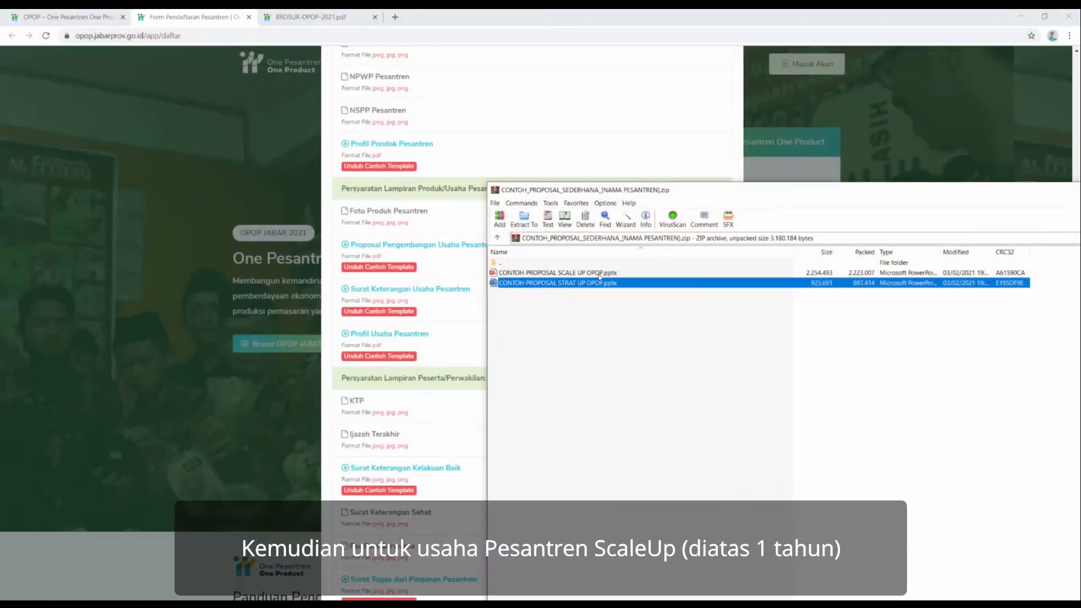
pyautogui.doubleClick(600, 274)
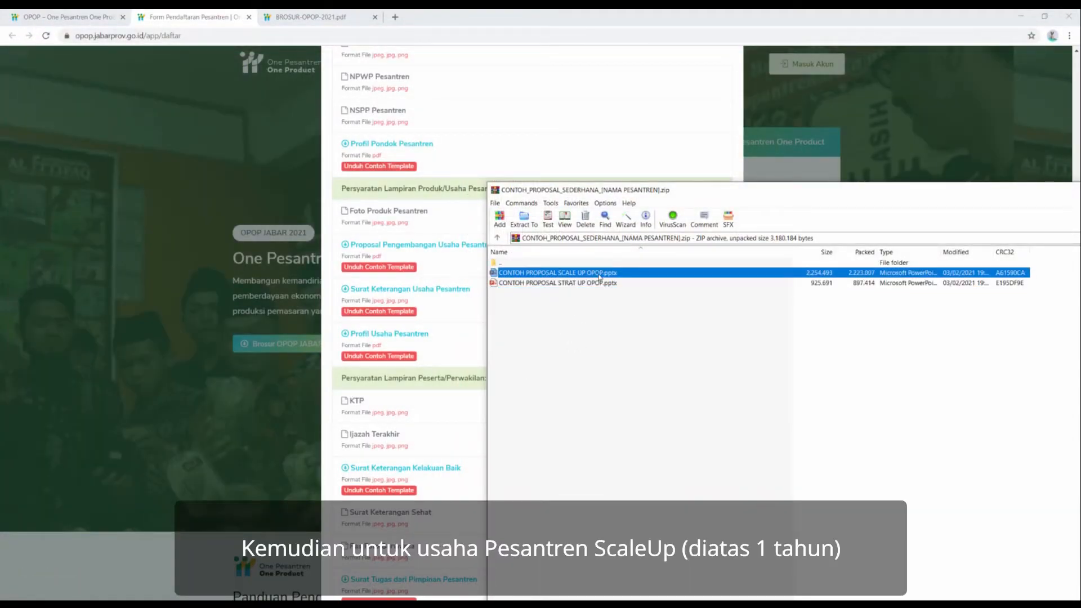
# Step: Scroll the scale-up sample deck down to the Ringkasan Usaha slide
pyautogui.scroll(-3, 441, 388)
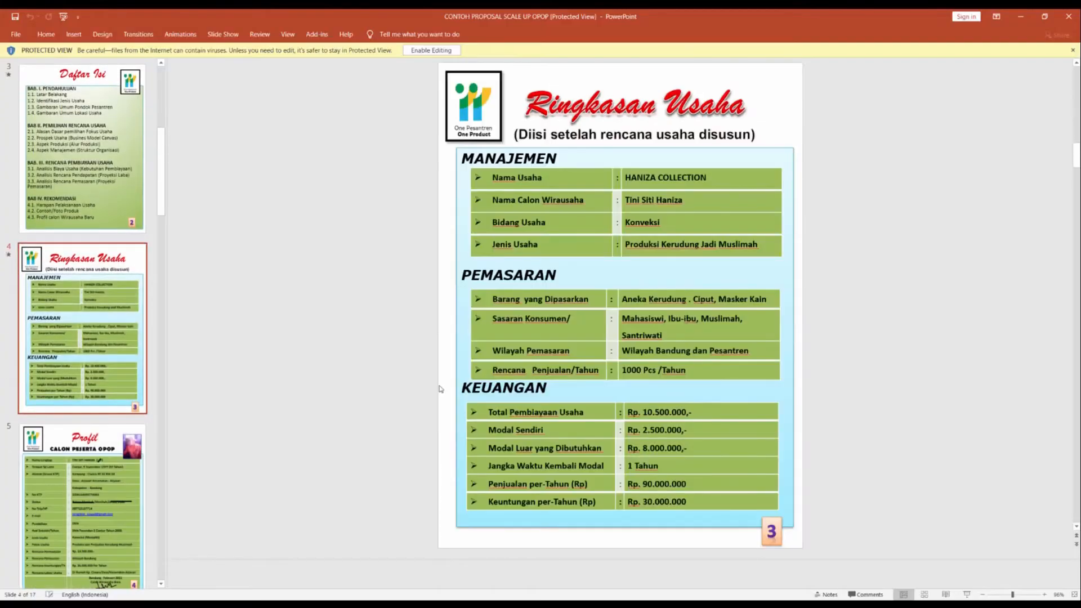
pyautogui.scroll(-1, 440, 389)
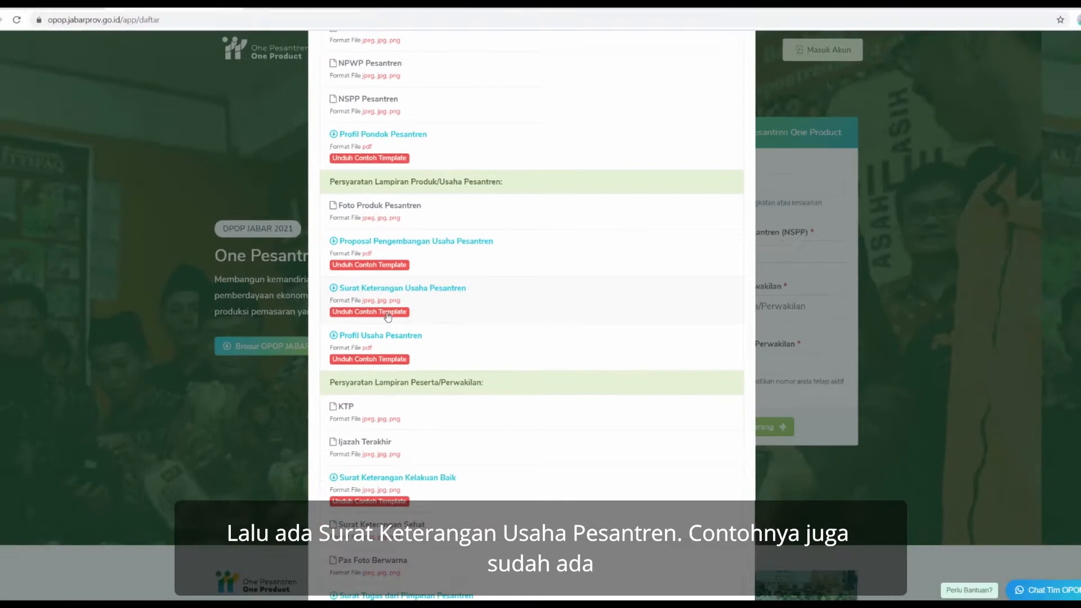
# Step: Download the Surat Keterangan Usaha Pesantren template and open the SKU .docx at its Nama line
pyautogui.click(331, 319)
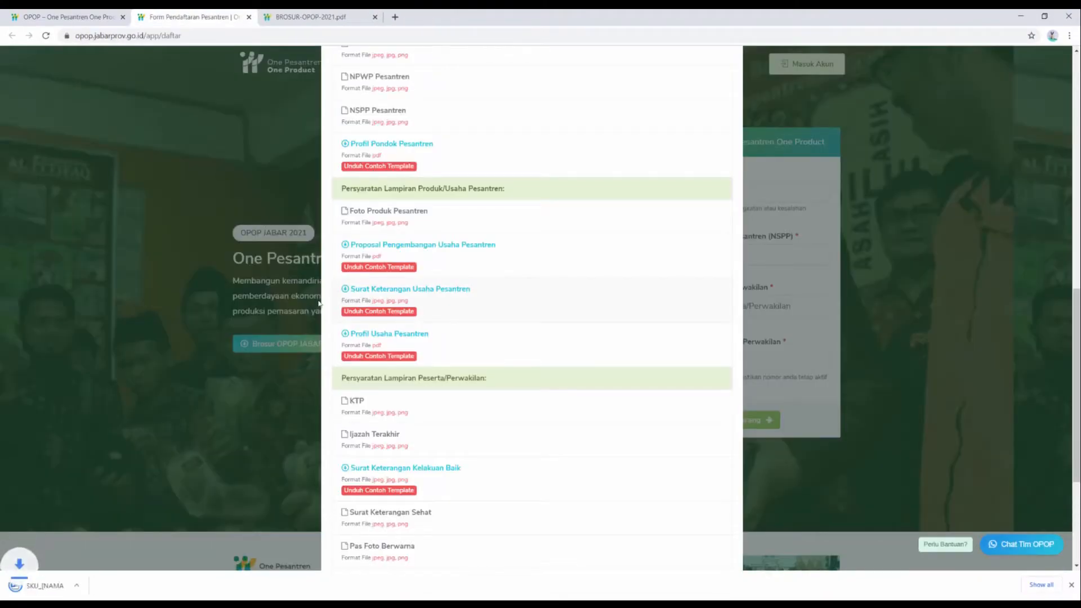
pyautogui.click(56, 589)
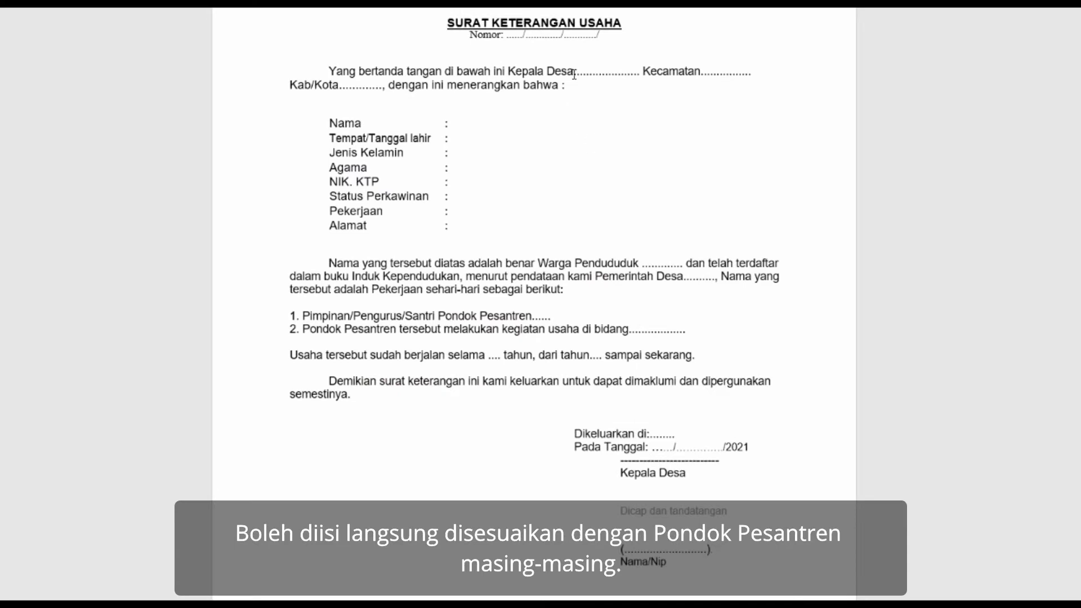
pyautogui.click(468, 125)
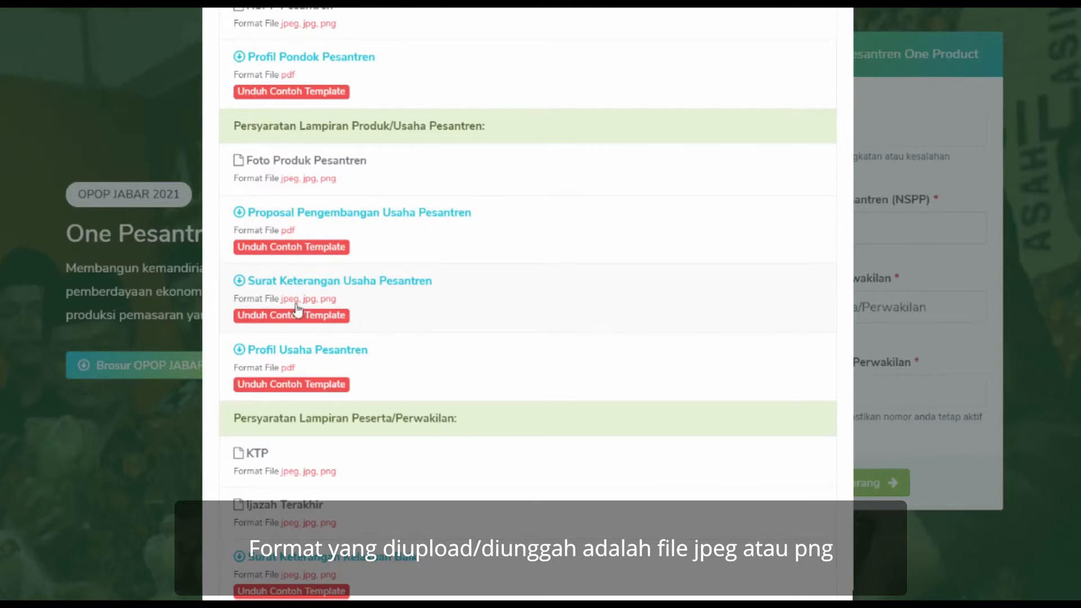
# Step: Download the Profil Usaha Pesantren sample template and open the CONTOH PROFIL .docx
pyautogui.scroll(-2, 420, 347)
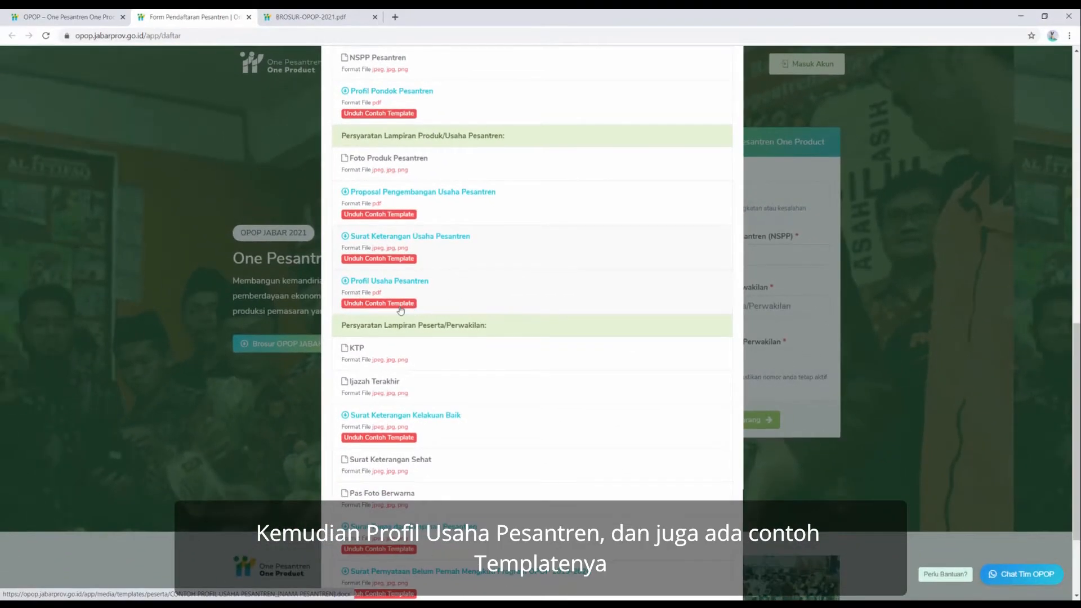
pyautogui.click(333, 303)
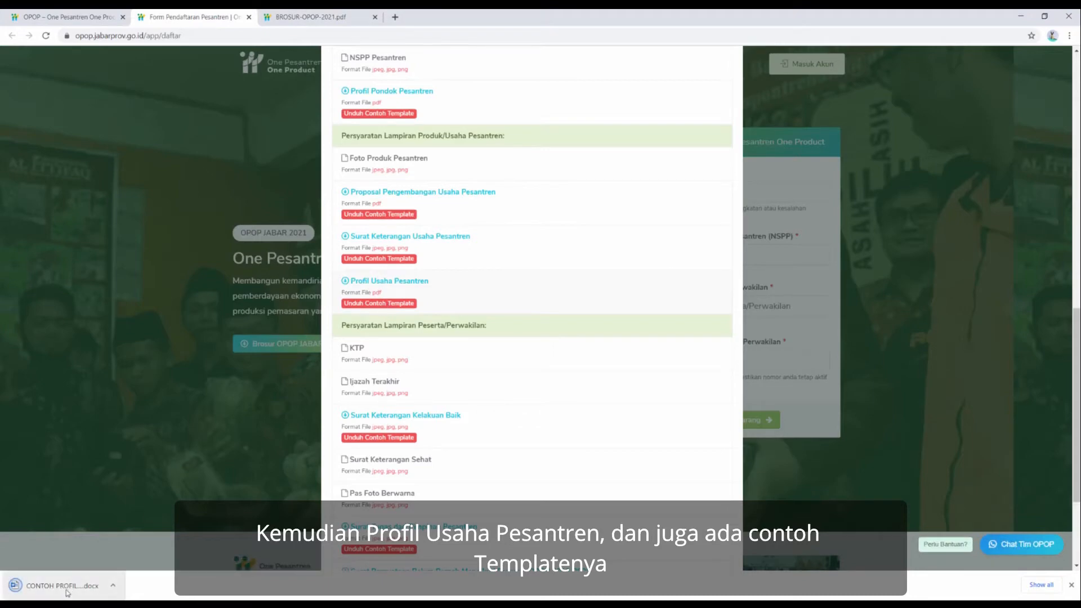
pyautogui.click(67, 589)
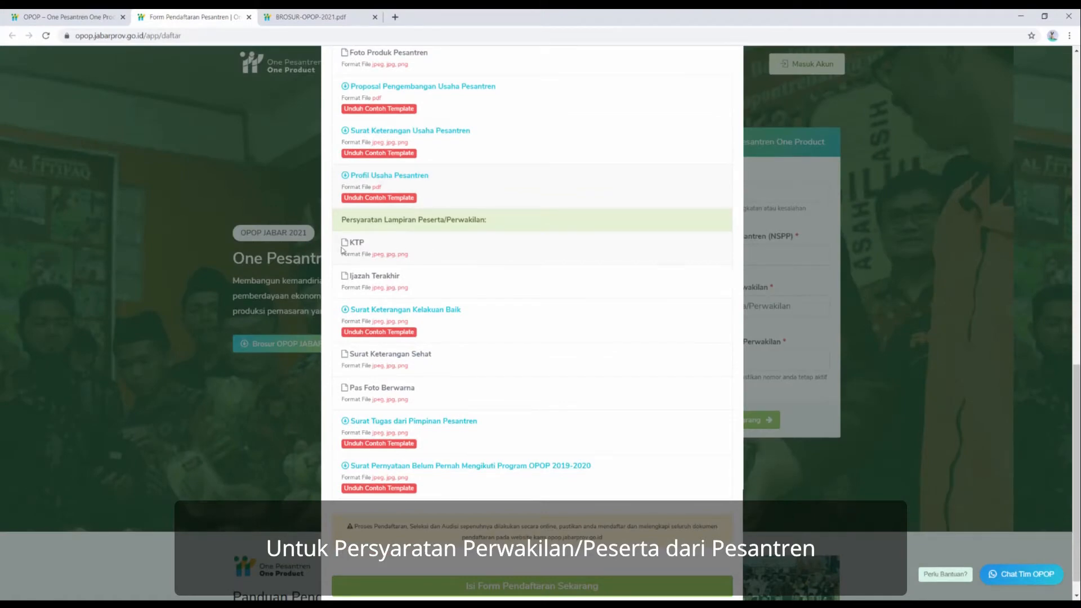
# Step: Review the KTP, Ijazah Terakhir and Surat Keterangan Sehat requirements; download the Kelakuan Baik template
pyautogui.moveTo(350, 244); pyautogui.dragTo(372, 246)
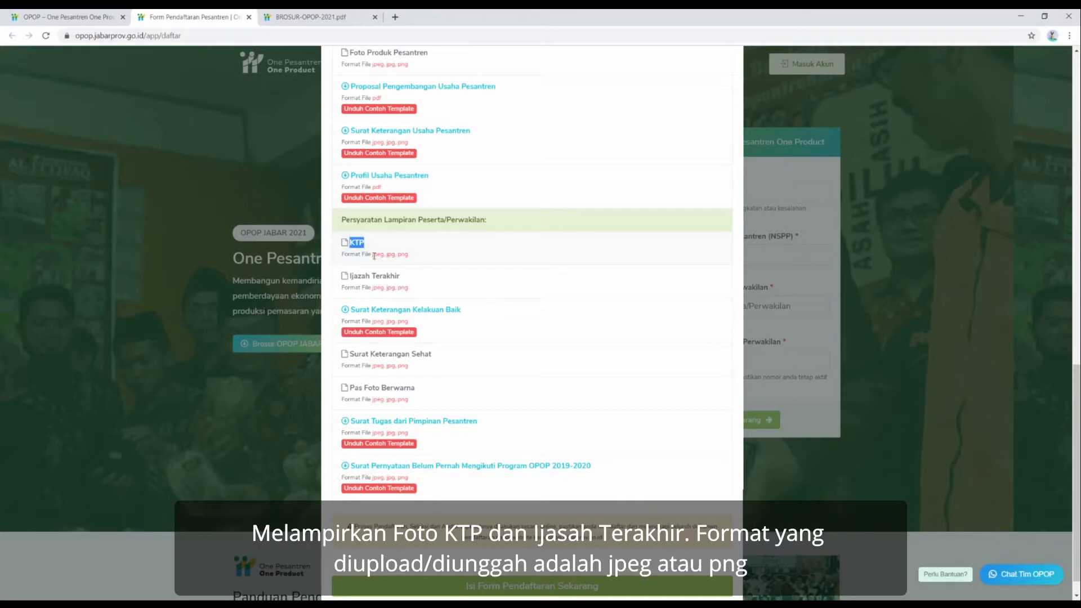
pyautogui.moveTo(350, 275); pyautogui.dragTo(400, 277)
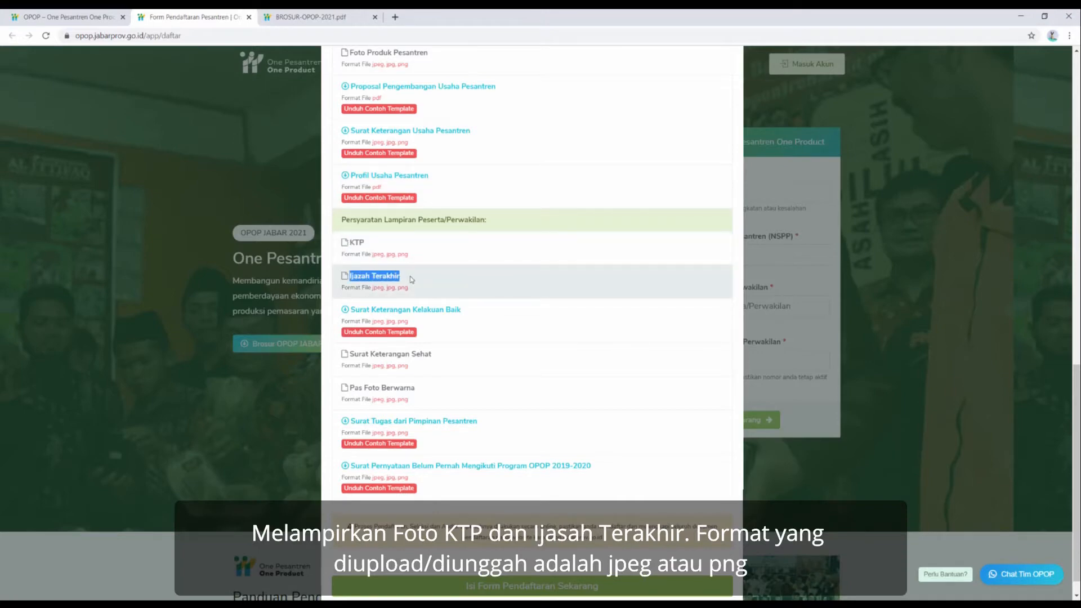
pyautogui.click(430, 279)
pyautogui.scroll(-1, 434, 280)
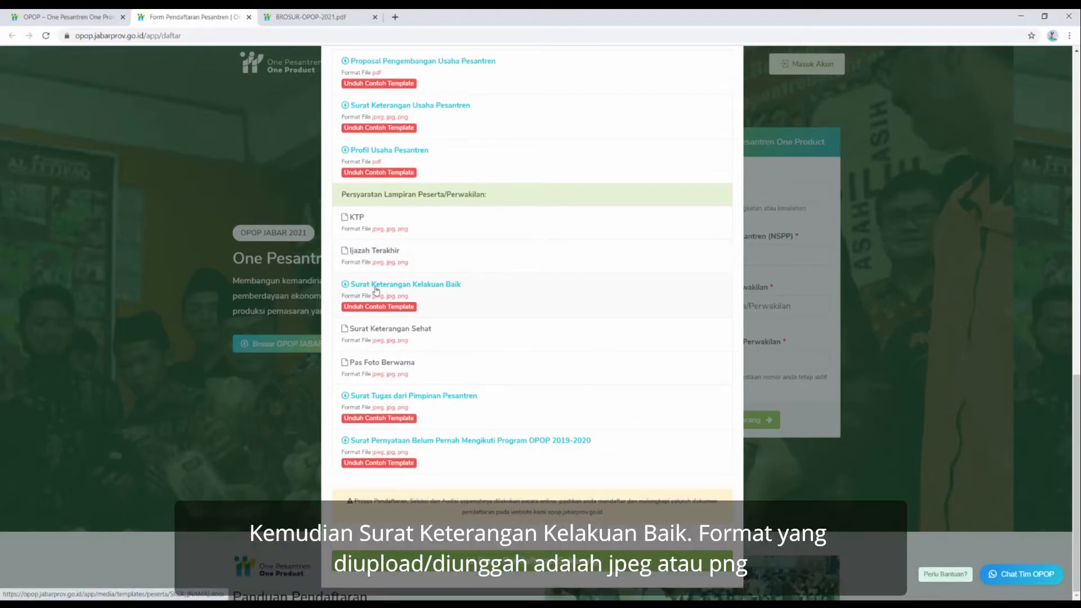
pyautogui.click(385, 309)
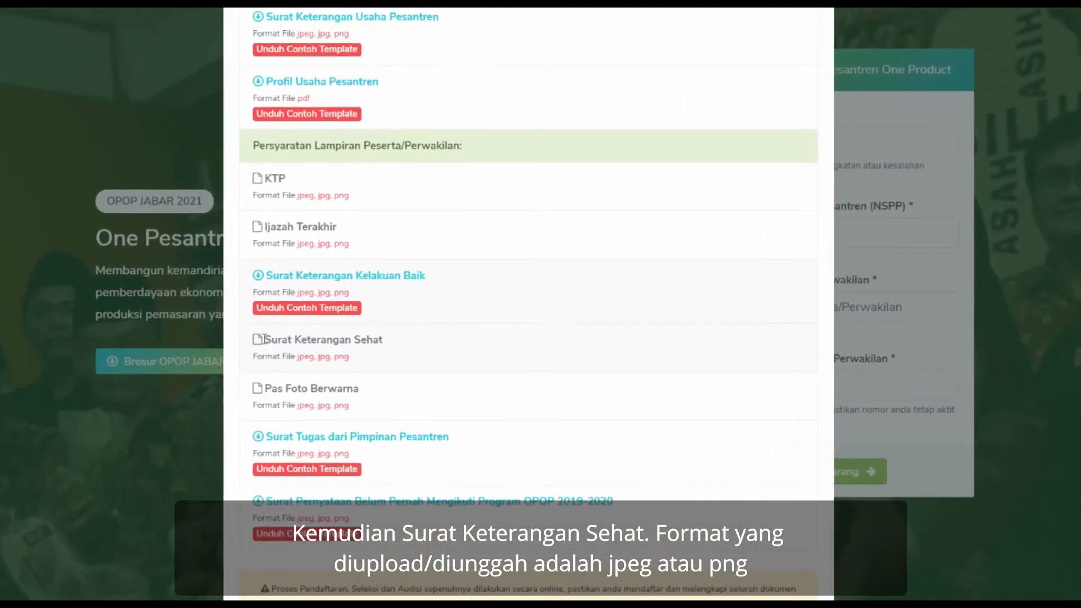
pyautogui.moveTo(347, 328); pyautogui.dragTo(470, 331)
pyautogui.click(260, 400)
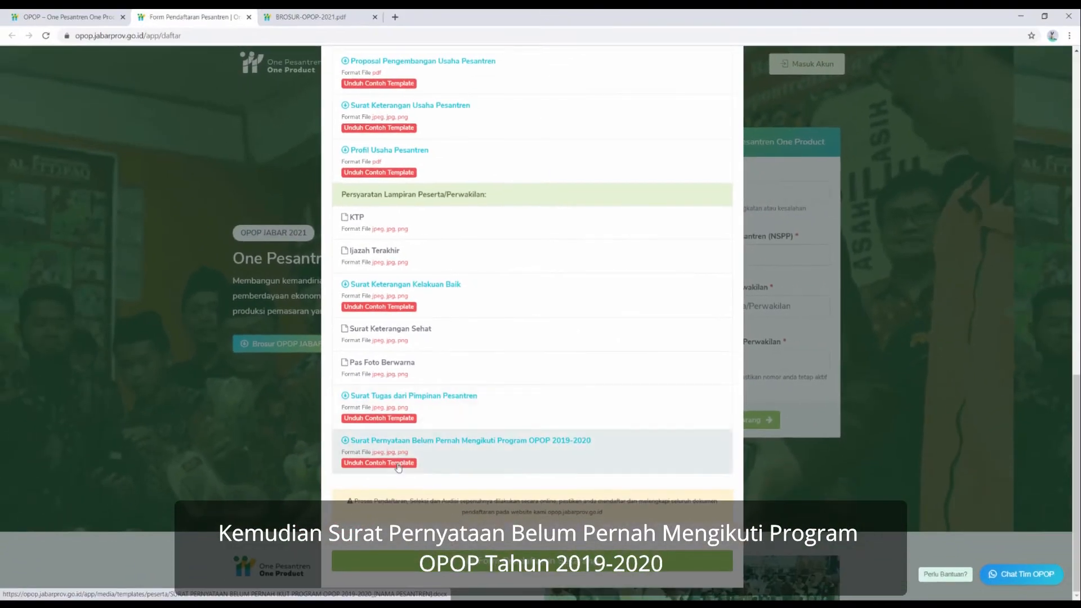
# Step: Download the Surat Pernyataan template for never joining OPOP 2019–2020 and scroll through the .docx
pyautogui.click(398, 465)
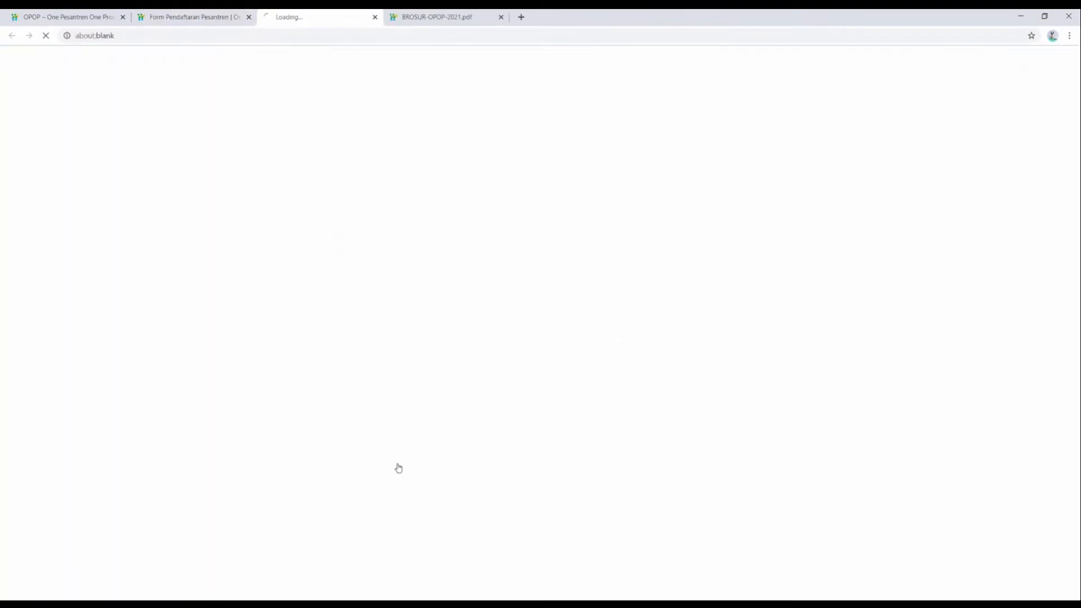
pyautogui.click(102, 591)
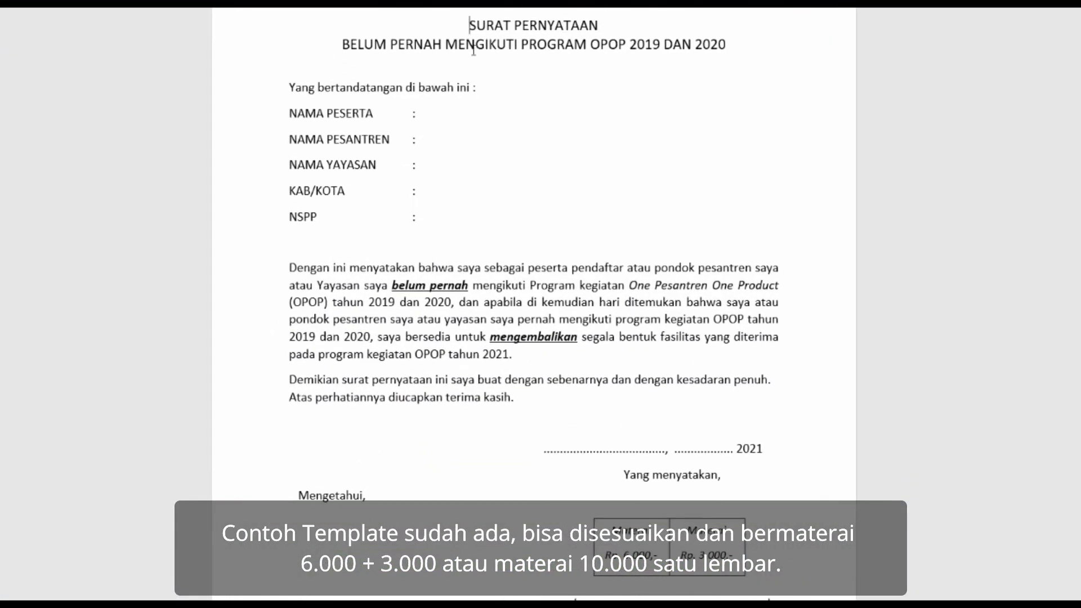
pyautogui.scroll(-2, 529, 203)
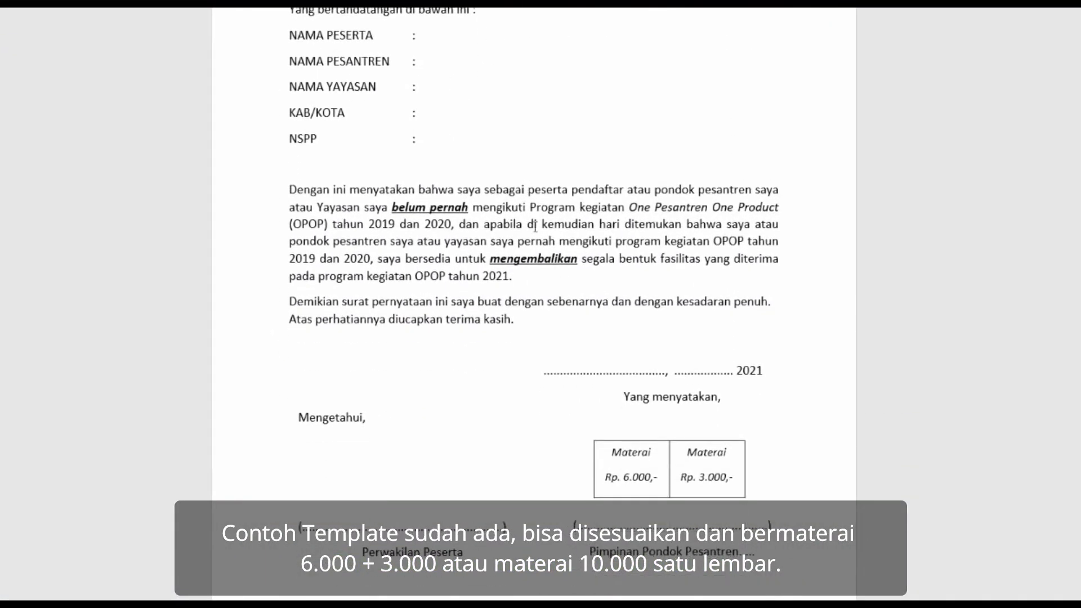
pyautogui.scroll(-1, 627, 414)
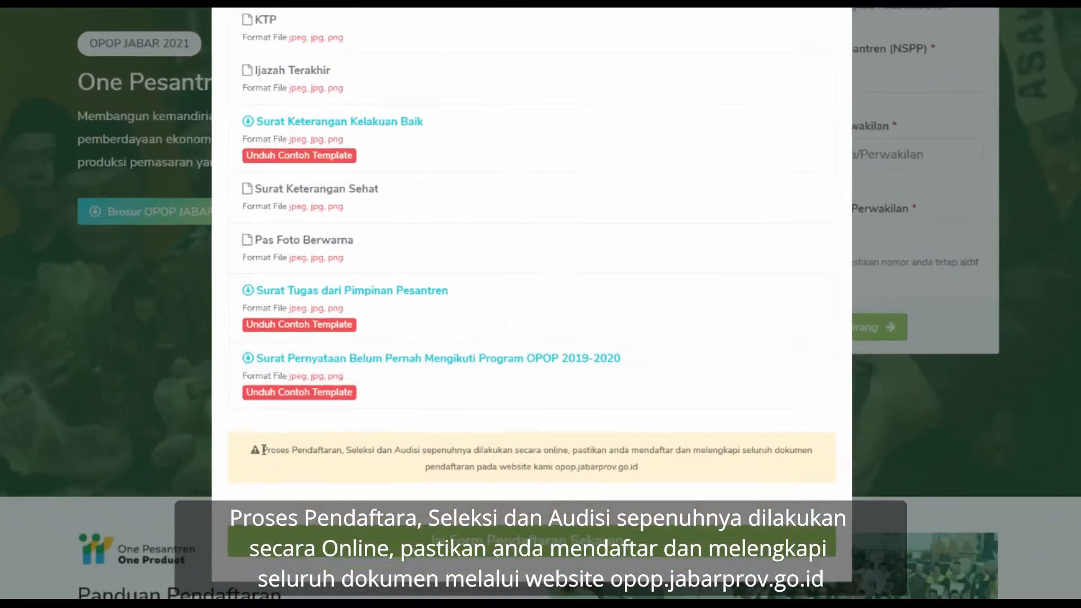
# Step: Highlight the online-registration notice, then leave the requirements for the empty registration form
pyautogui.moveTo(354, 501); pyautogui.dragTo(498, 502)
pyautogui.moveTo(466, 413); pyautogui.dragTo(672, 439)
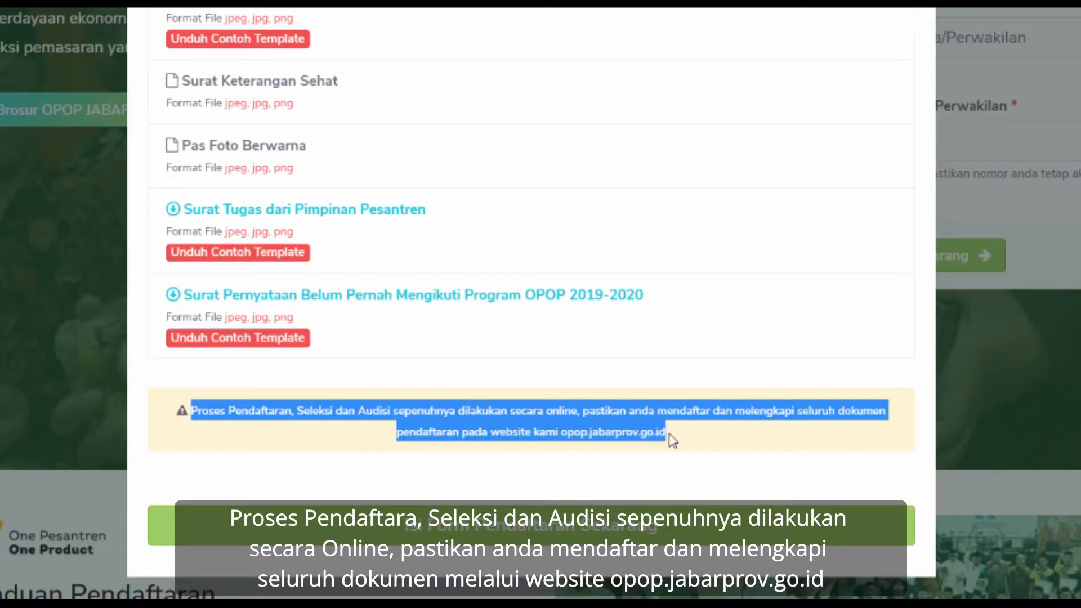
pyautogui.click(726, 440)
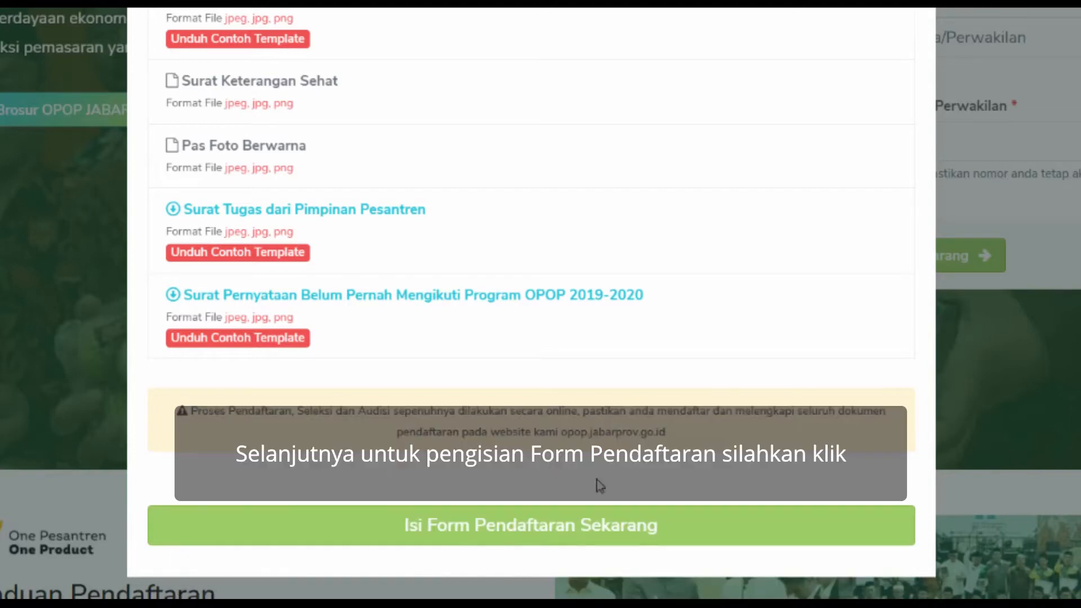
pyautogui.click(544, 532)
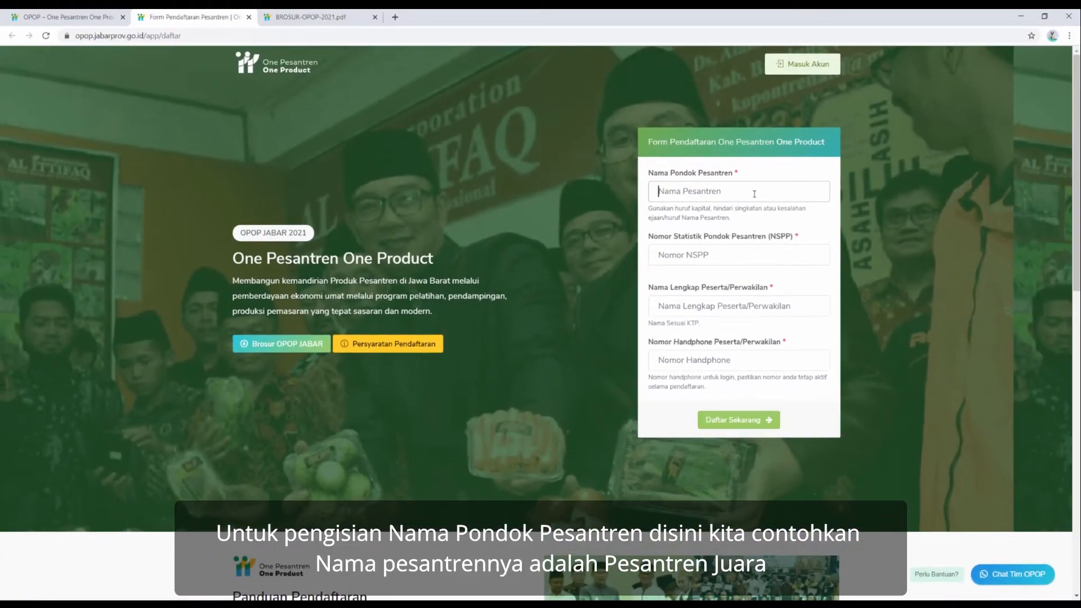
# Step: Enter pesantren name 'Pesantren Juara' and its NSPP number
pyautogui.click(754, 194)
pyautogui.write('Pesan')
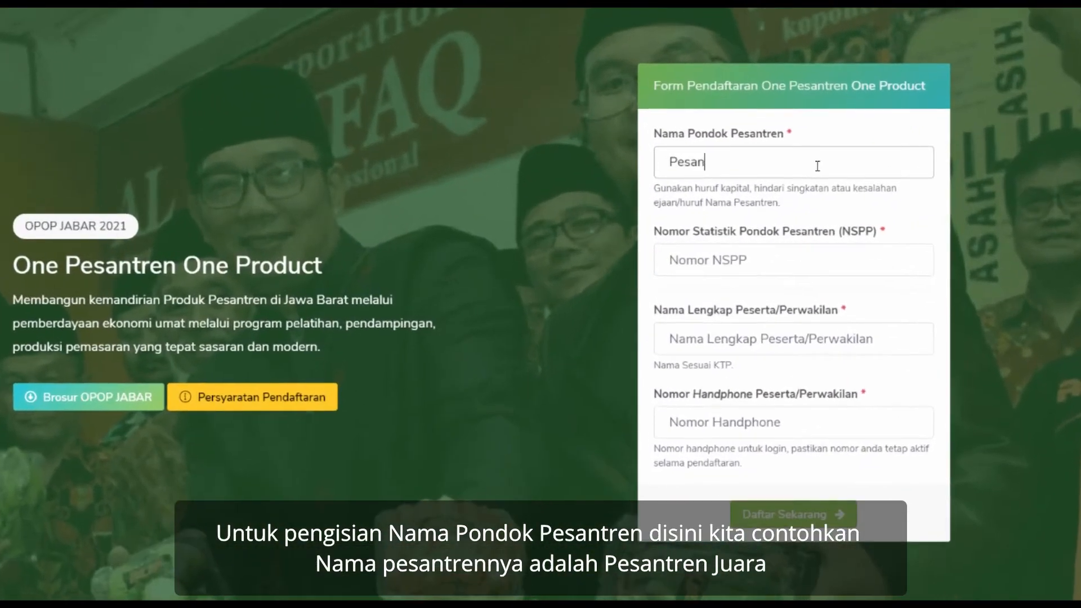
pyautogui.write('tren Juara')
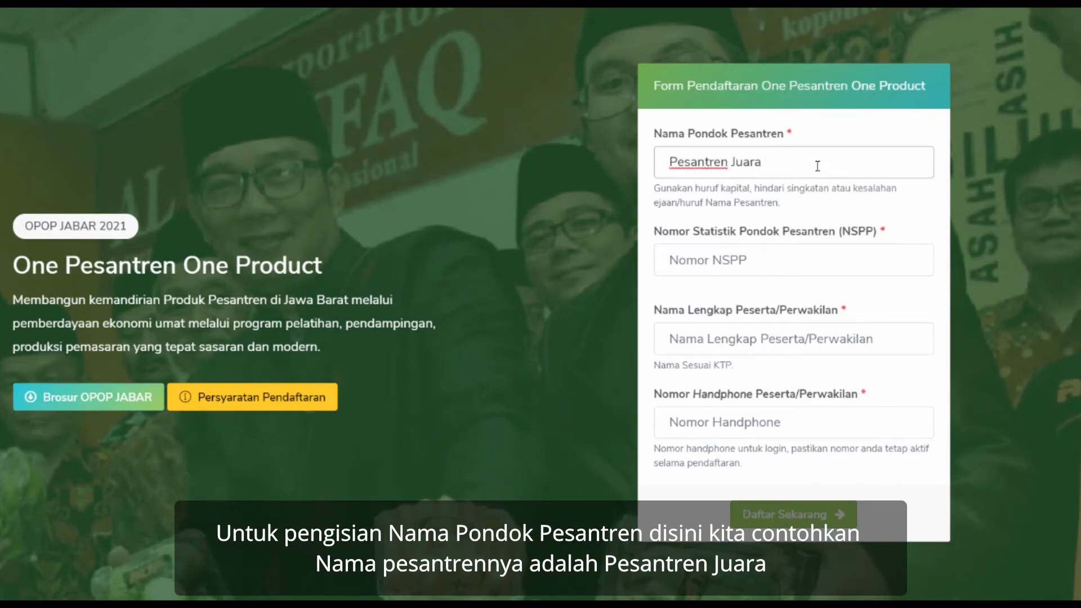
pyautogui.press('Tab')
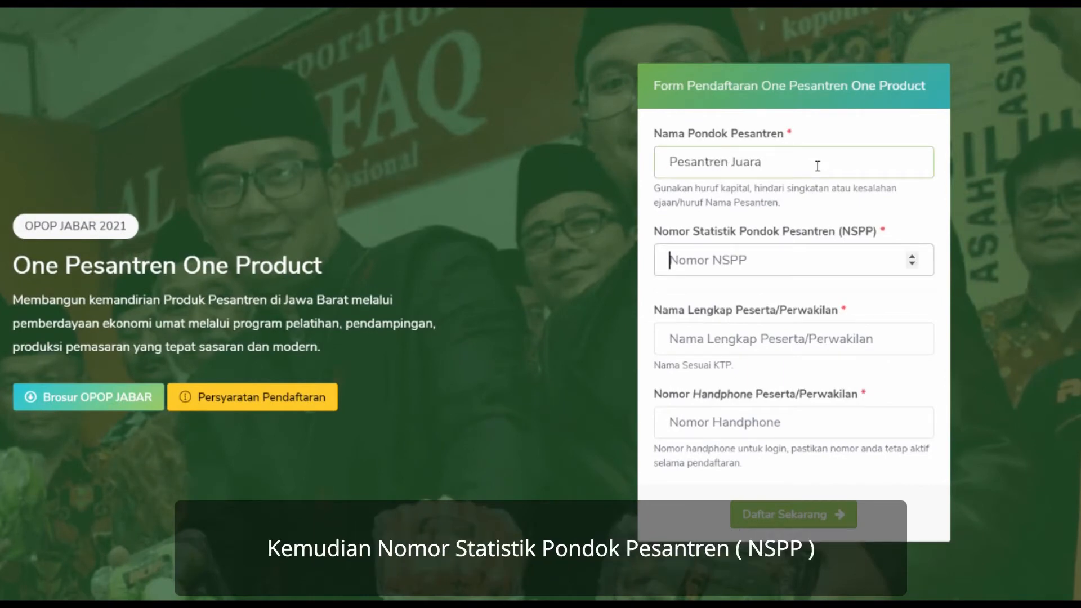
pyautogui.write('5012312411111')
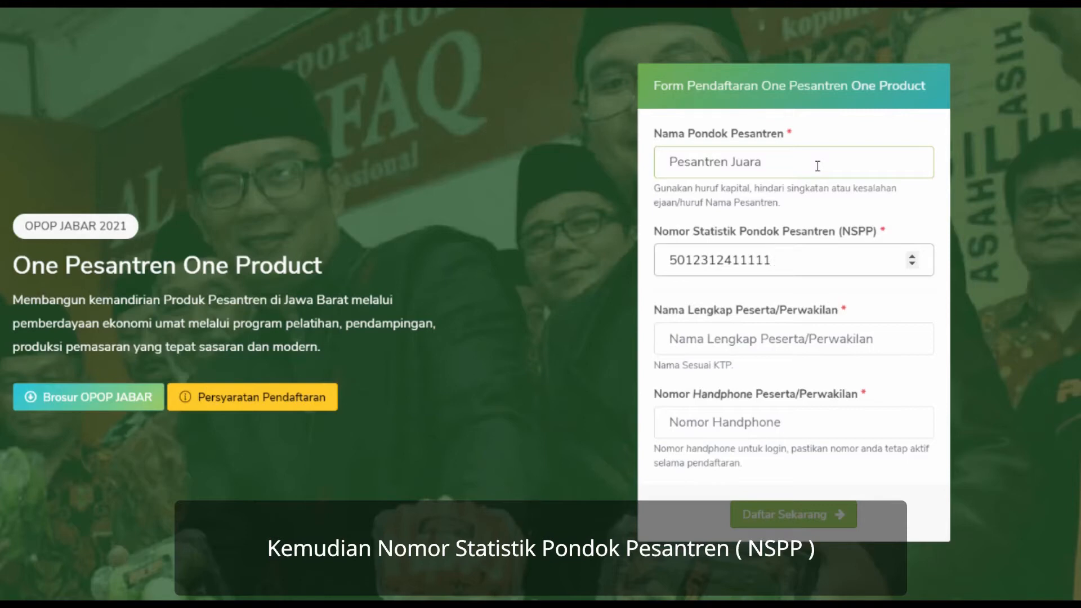
# Step: Enter the representative's full name and phone number, highlighting the login-number note
pyautogui.click(822, 340)
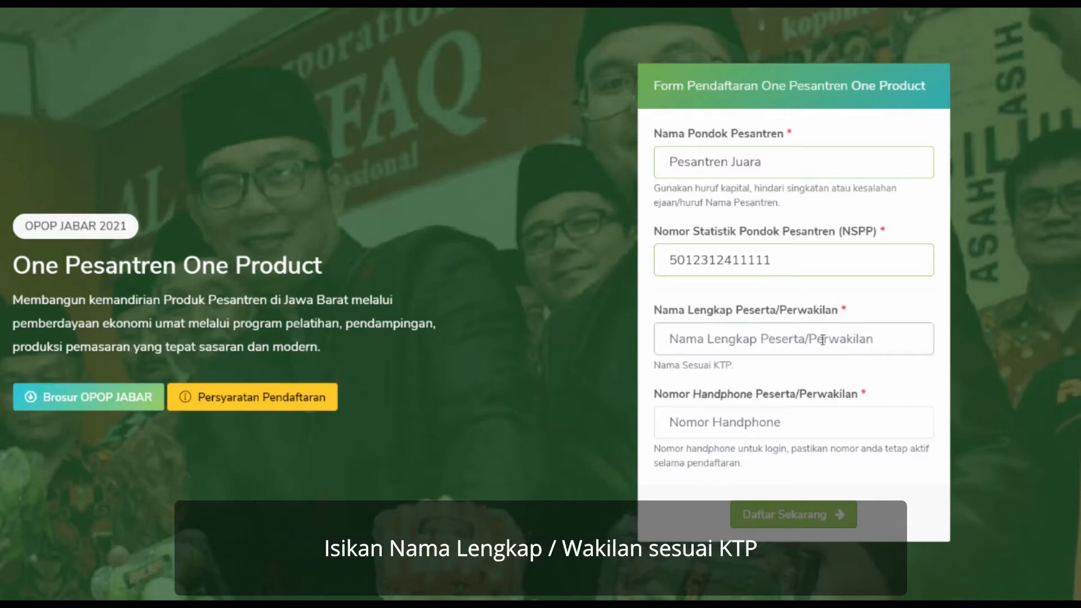
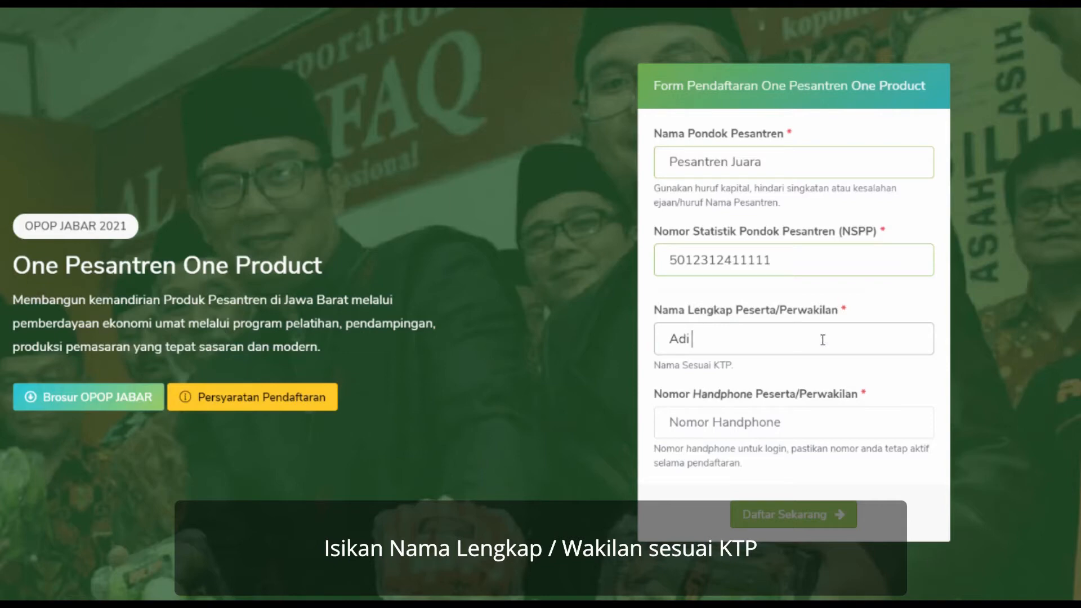
pyautogui.click(723, 429)
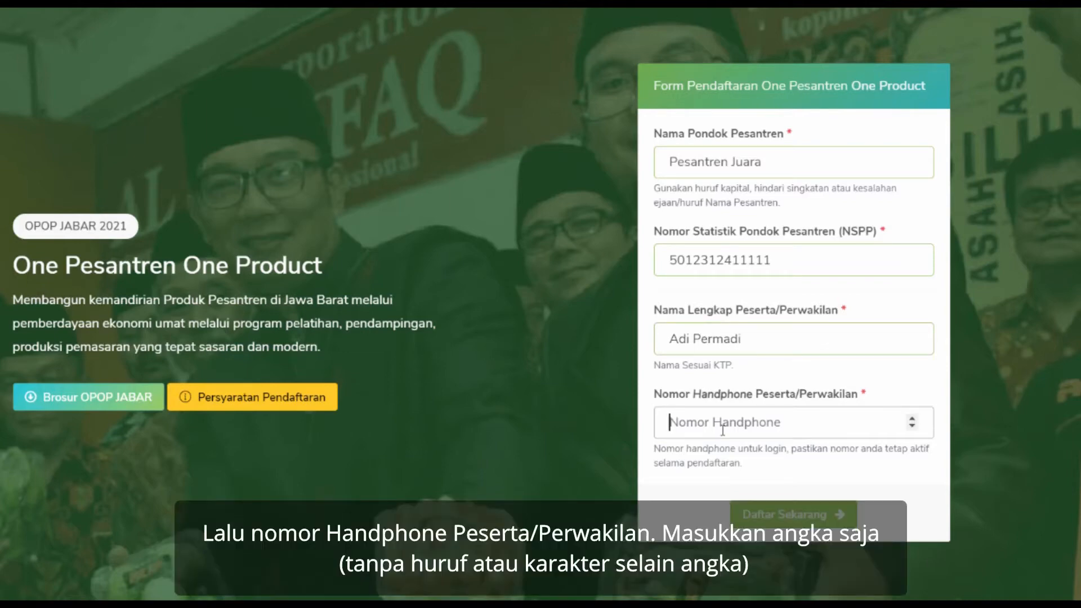
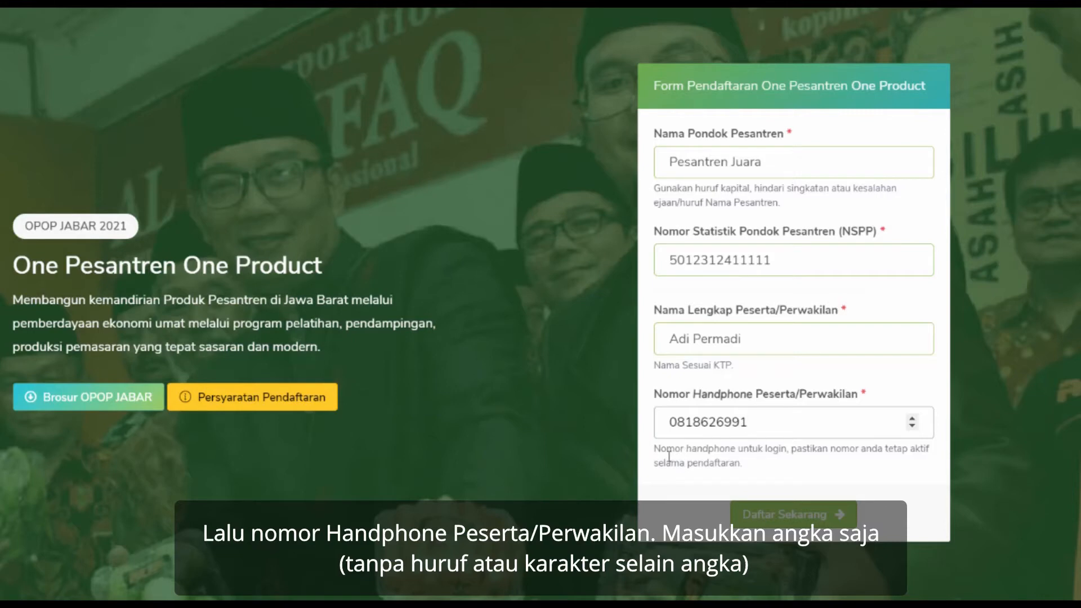
pyautogui.moveTo(655, 449); pyautogui.dragTo(787, 449)
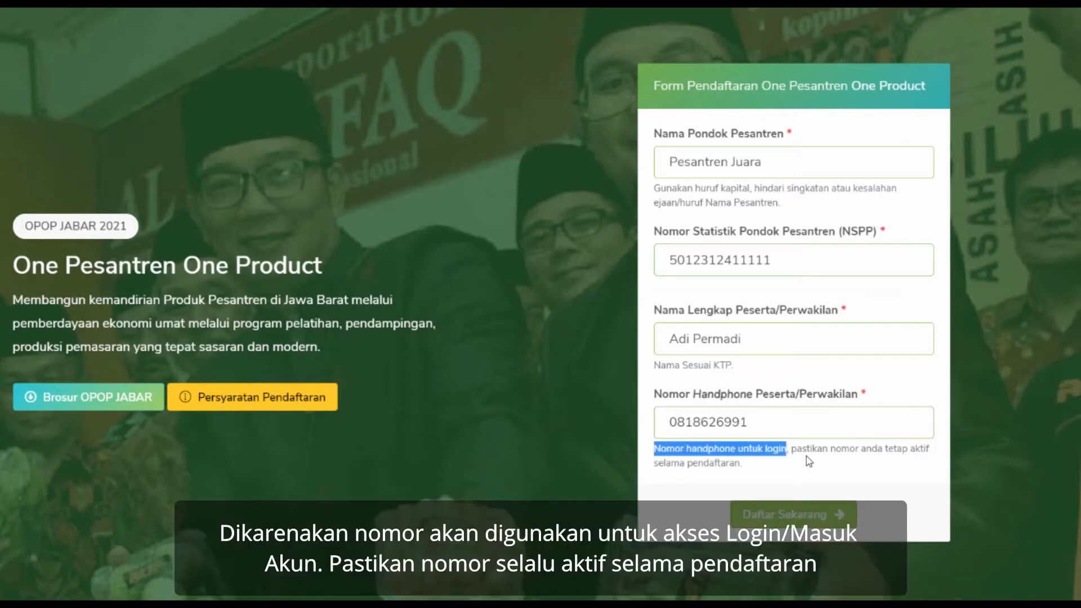
pyautogui.click(806, 459)
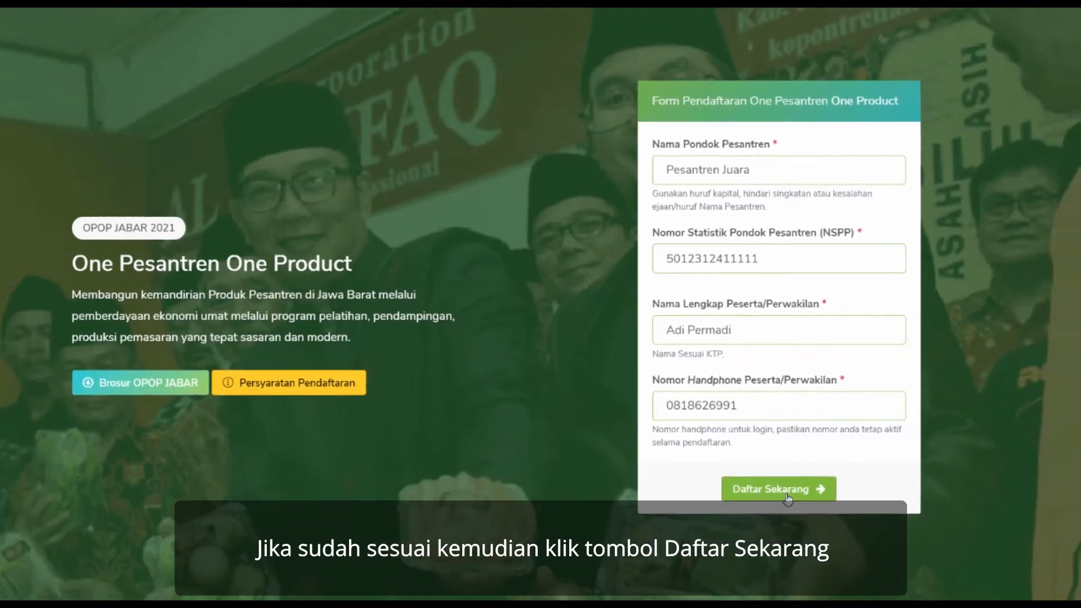
# Step: Submit the registration form, dismiss the acceptance message and highlight the Panduan Masuk Akun OPOP heading
pyautogui.click(802, 521)
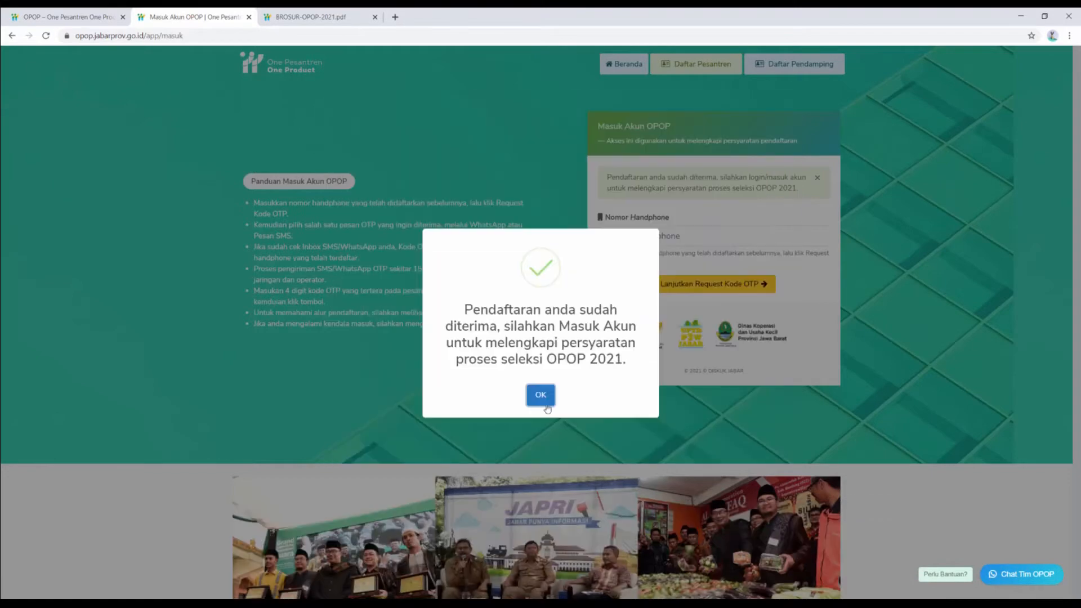
pyautogui.click(543, 400)
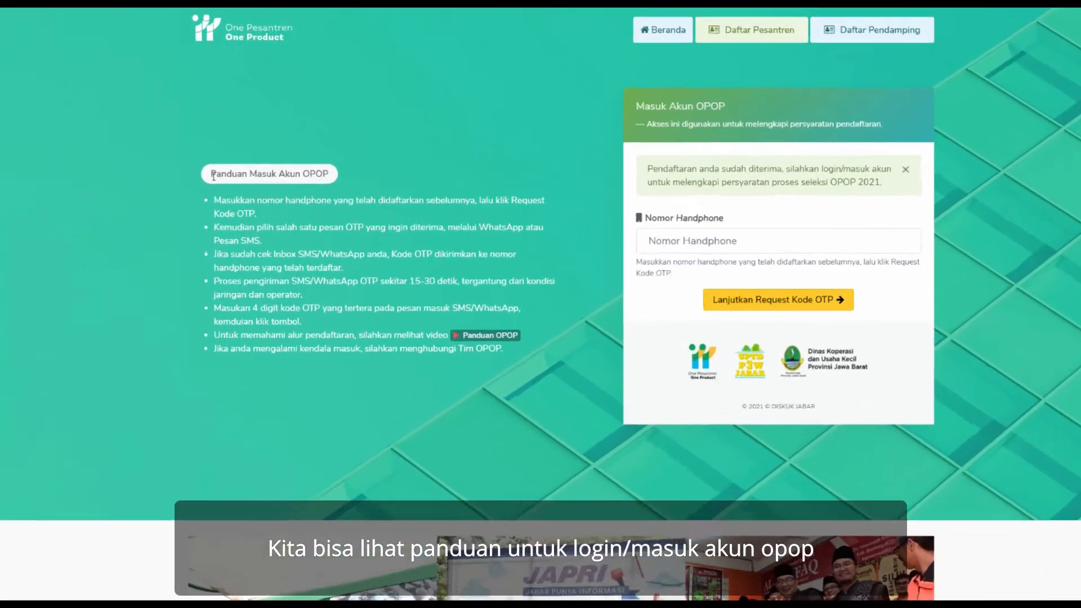
pyautogui.moveTo(251, 181); pyautogui.dragTo(366, 181)
pyautogui.click(267, 212)
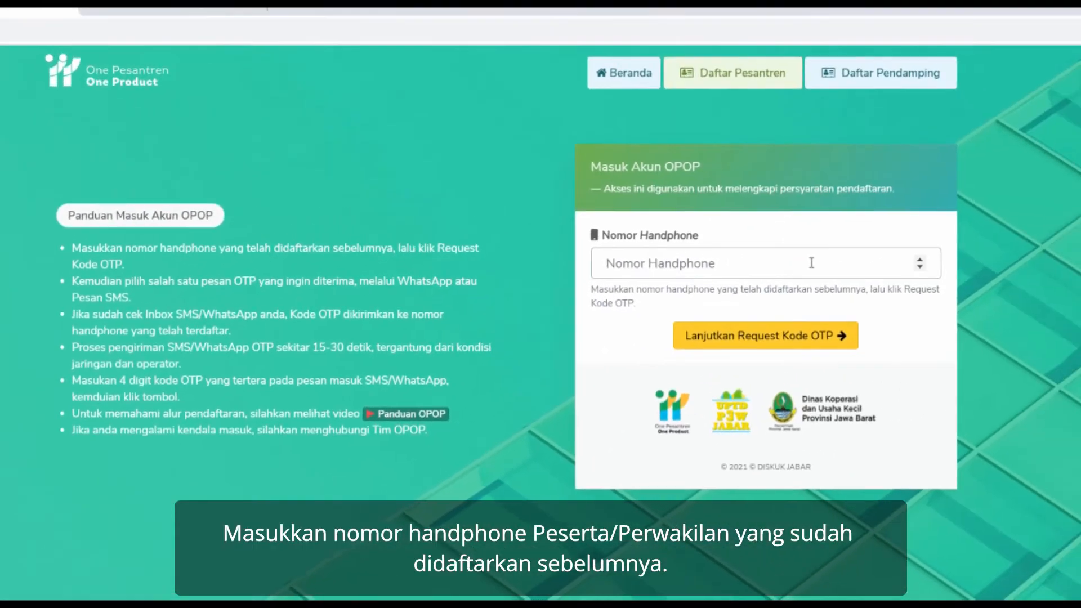
# Step: Log in with the registered phone number, requesting the OTP by SMS and entering the code
pyautogui.click(1011, 170)
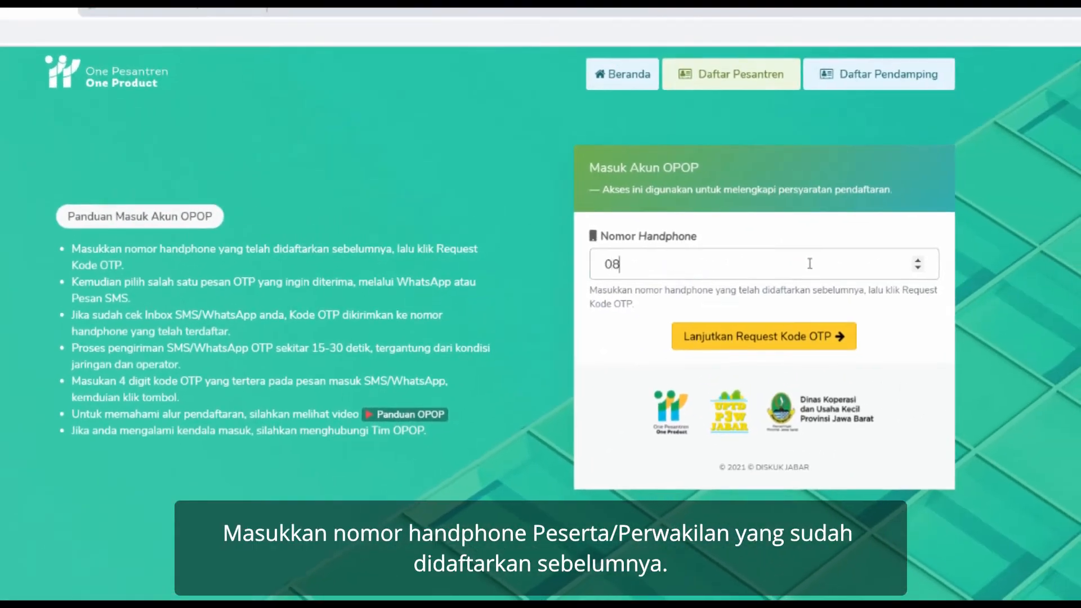
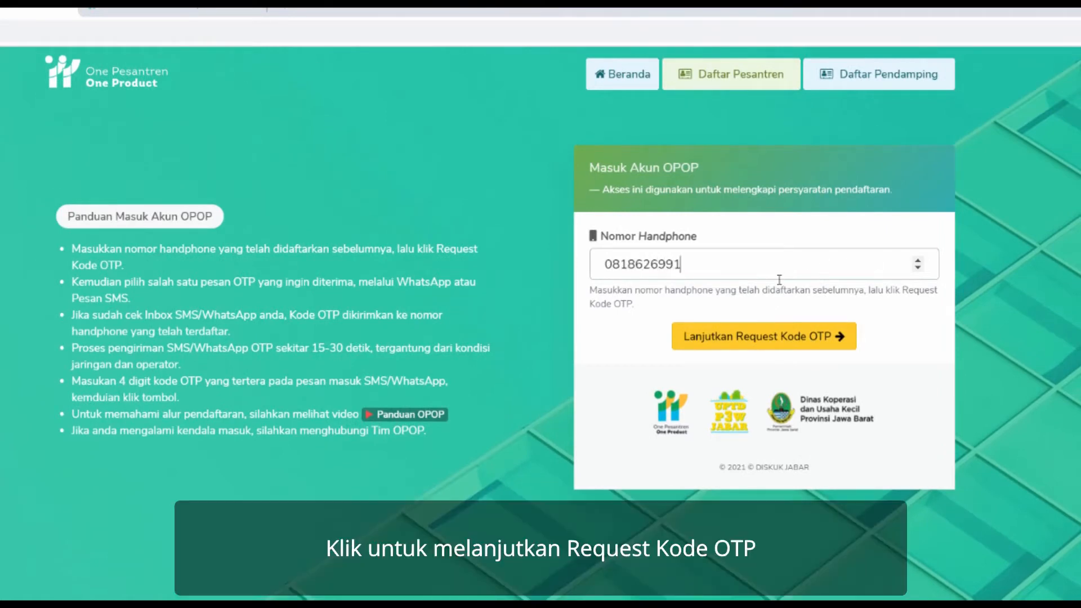
pyautogui.click(768, 343)
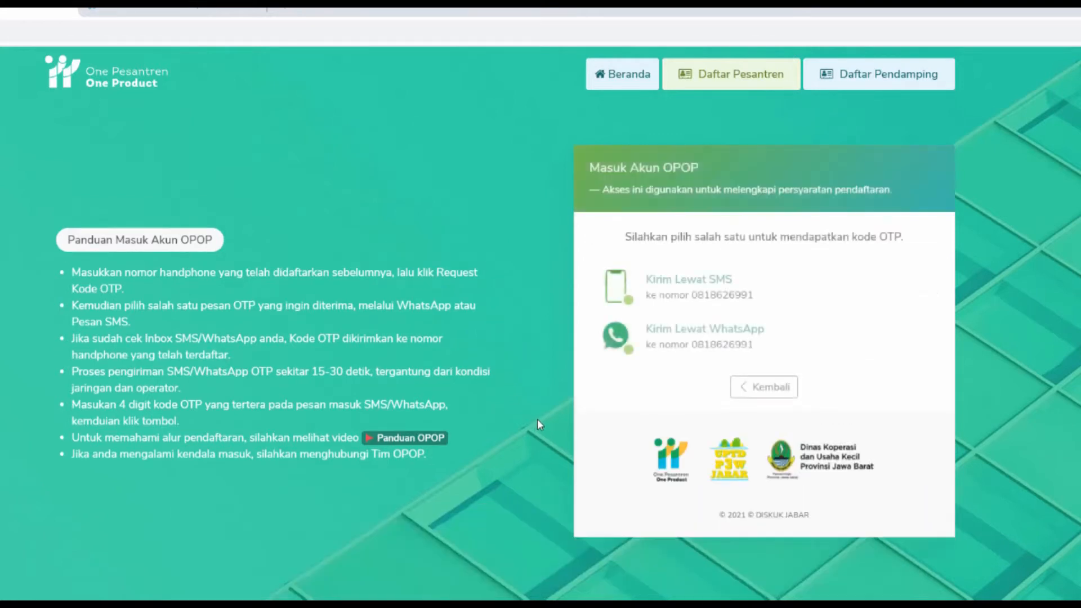
pyautogui.click(769, 291)
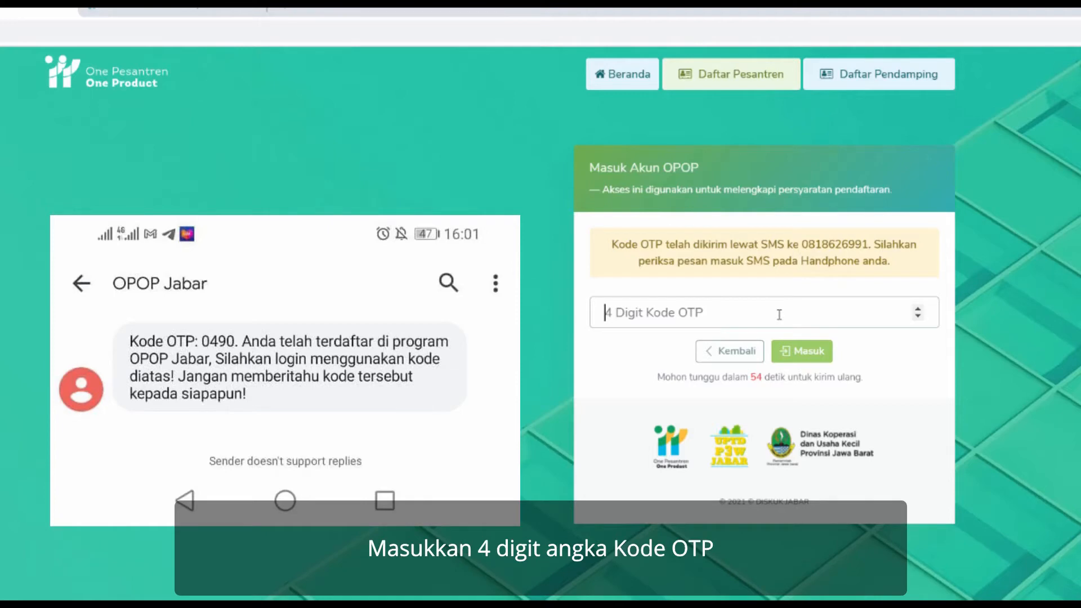
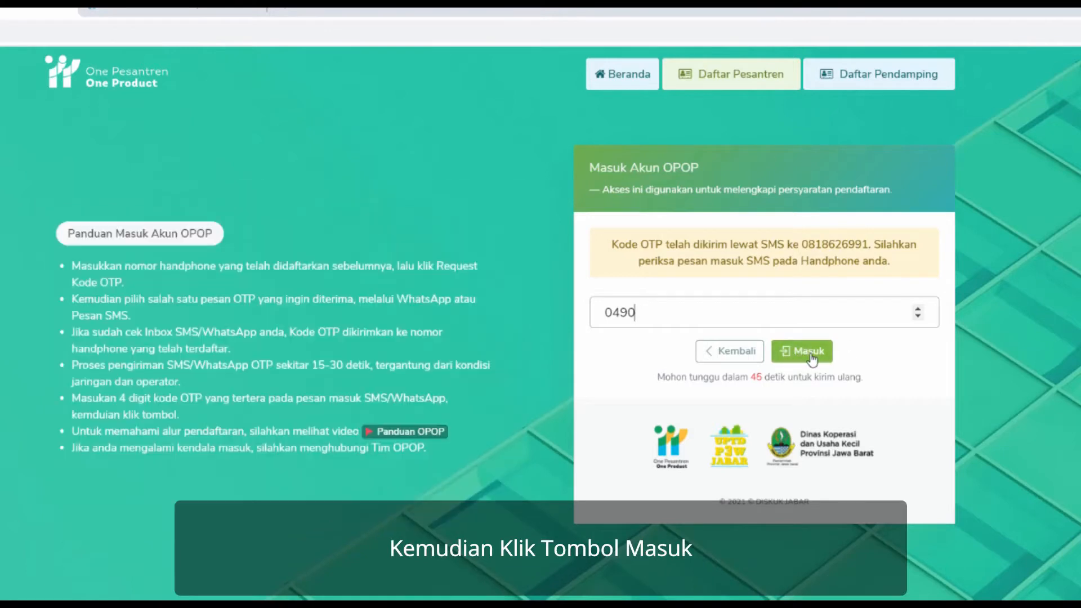
pyautogui.click(809, 352)
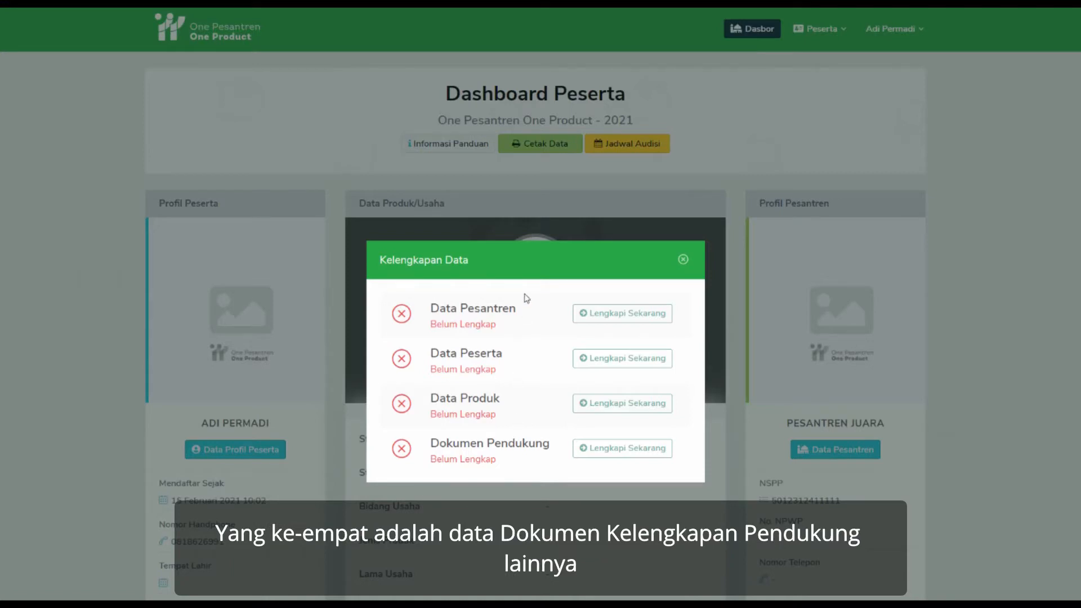
# Step: Choose Lengkapi Sekarang for Data Pesantren in the Kelengkapan Data dialog
pyautogui.click(650, 316)
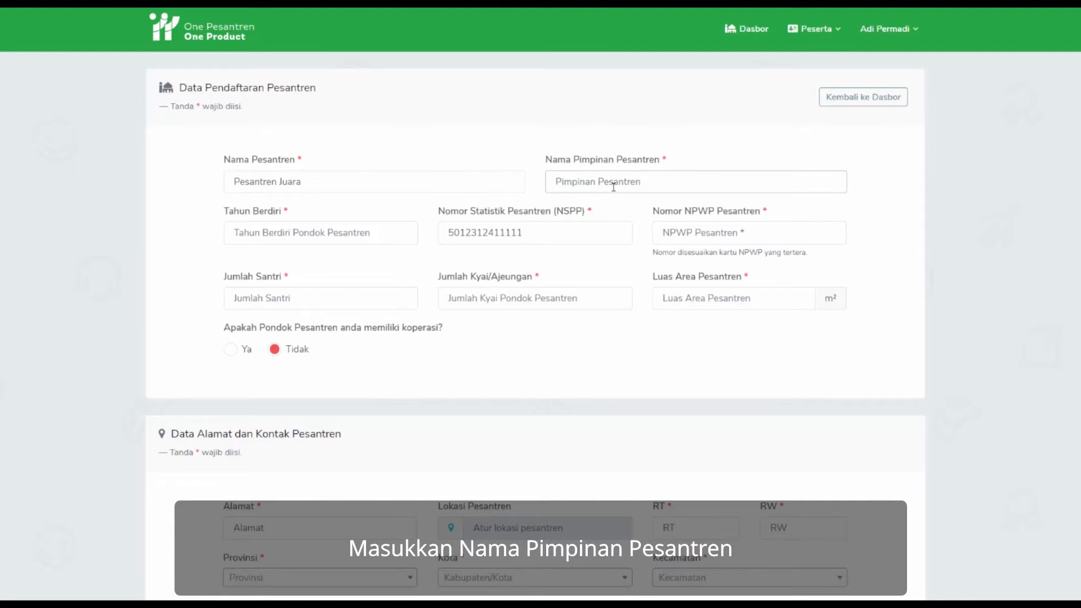
# Step: Enter the leader's name, founding year 1989 and the pesantren's NPWP
pyautogui.write('Ariss')
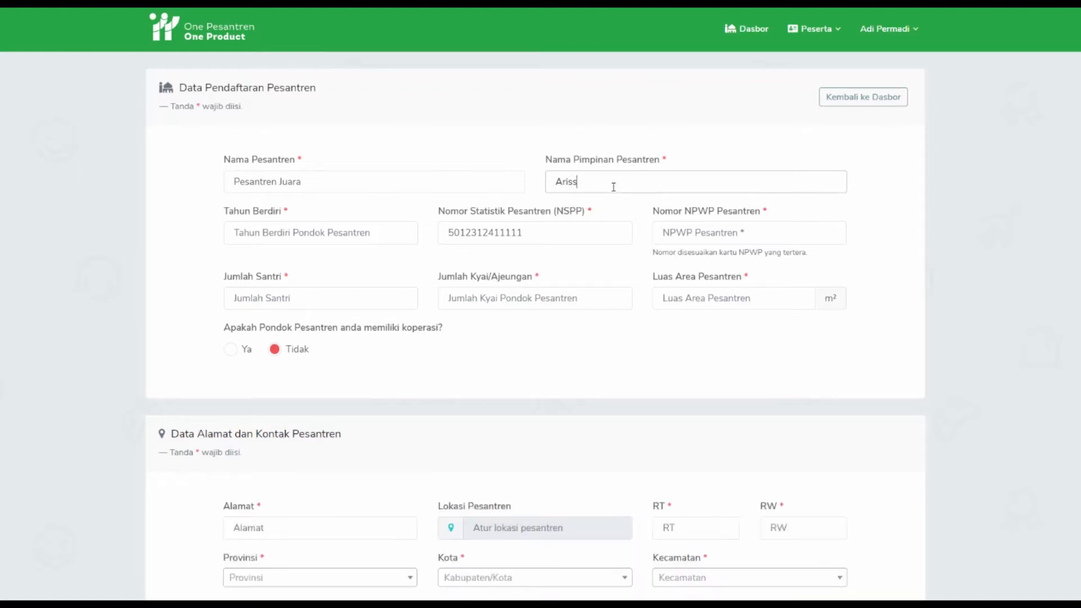
pyautogui.write('andy')
pyautogui.click(330, 237)
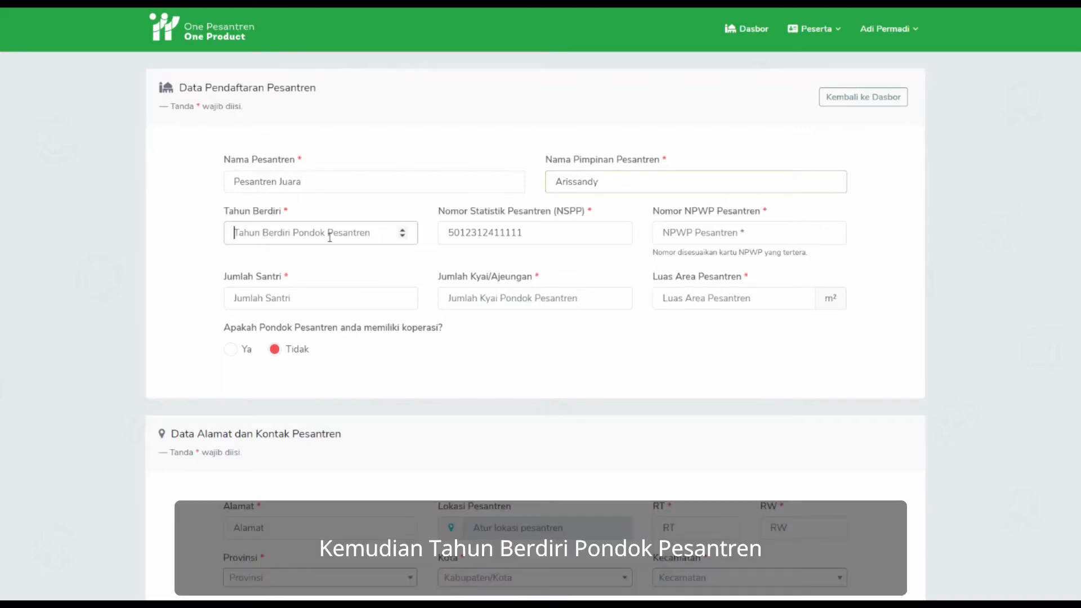
pyautogui.write('19')
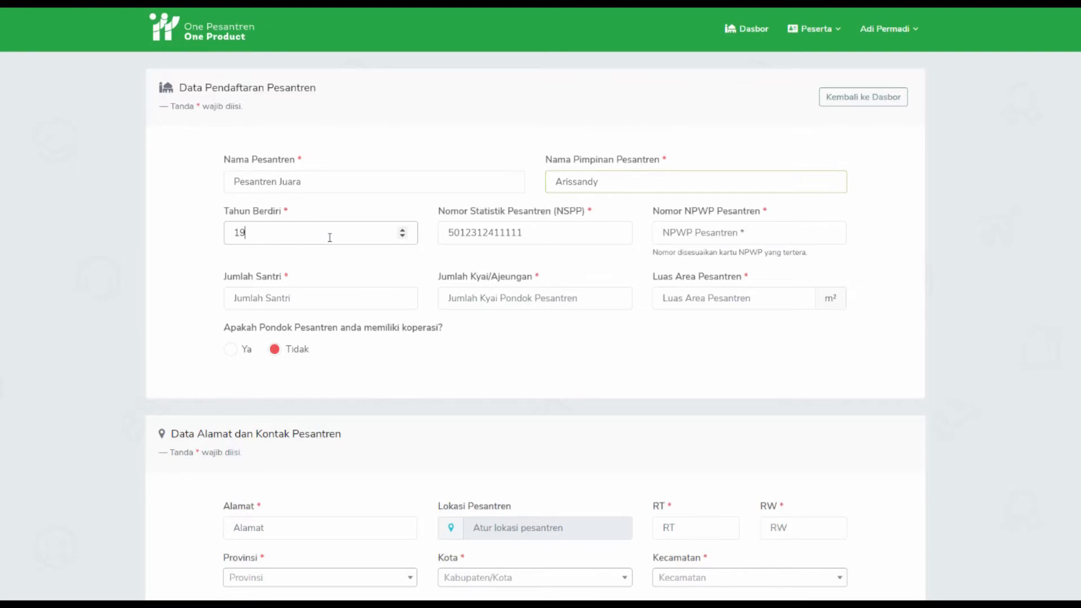
pyautogui.write('89')
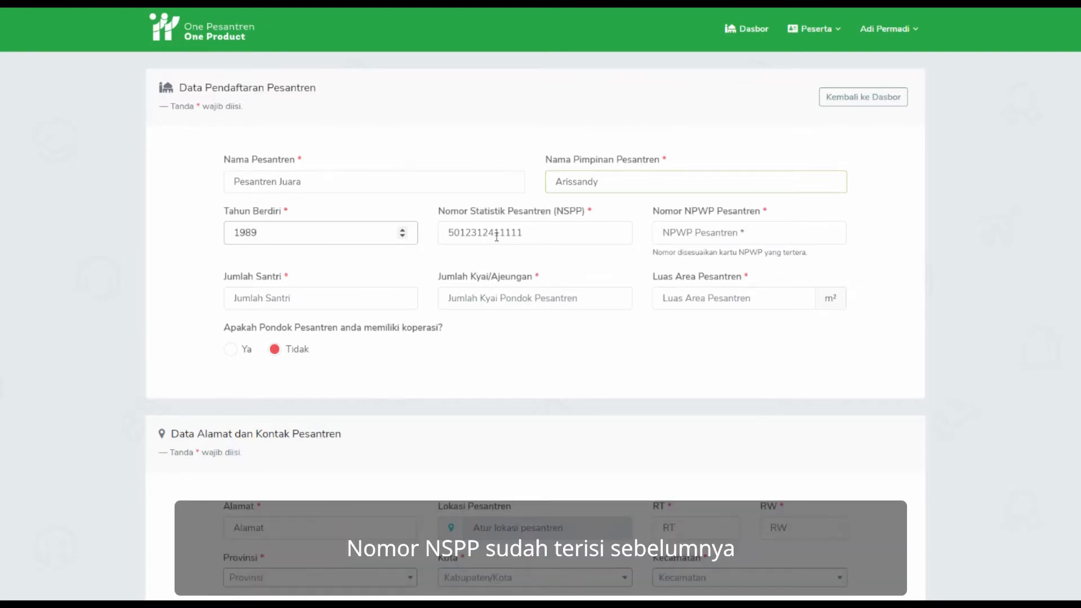
pyautogui.click(703, 228)
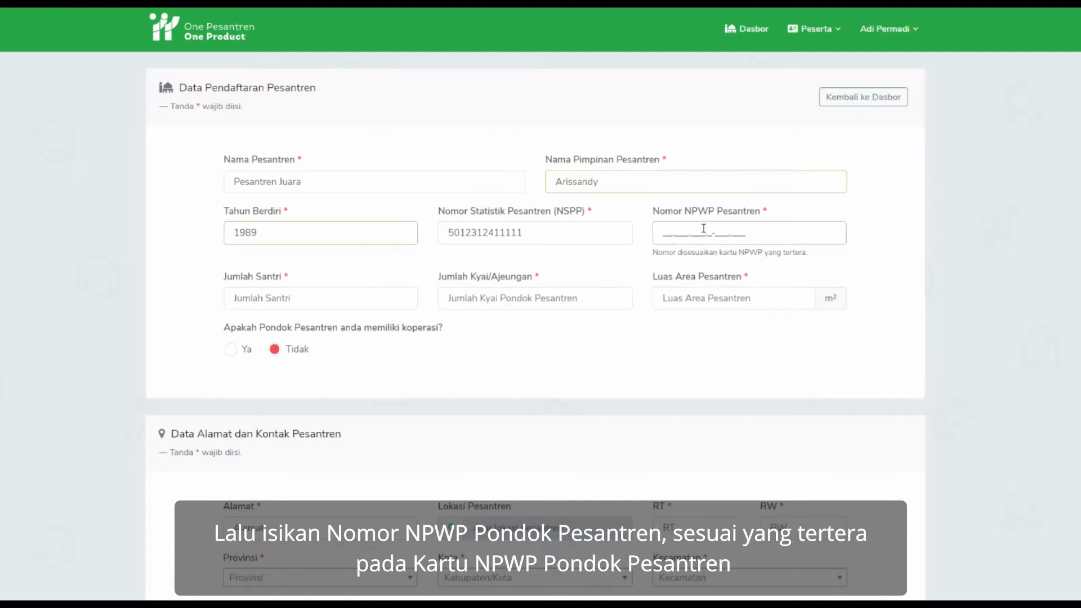
pyautogui.write('50.123.456.7-89')
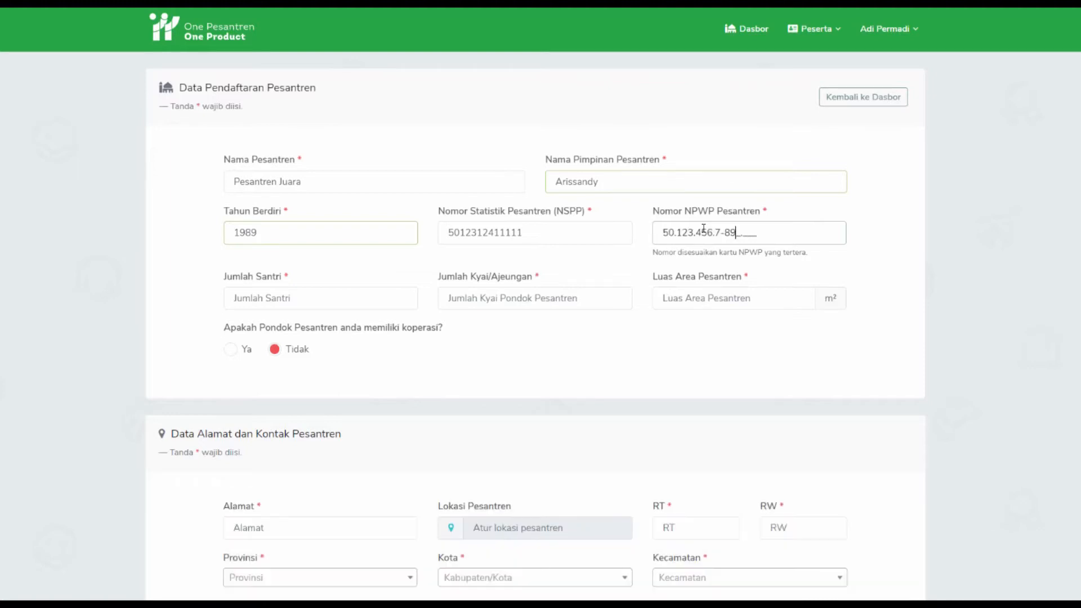
pyautogui.write('1.000')
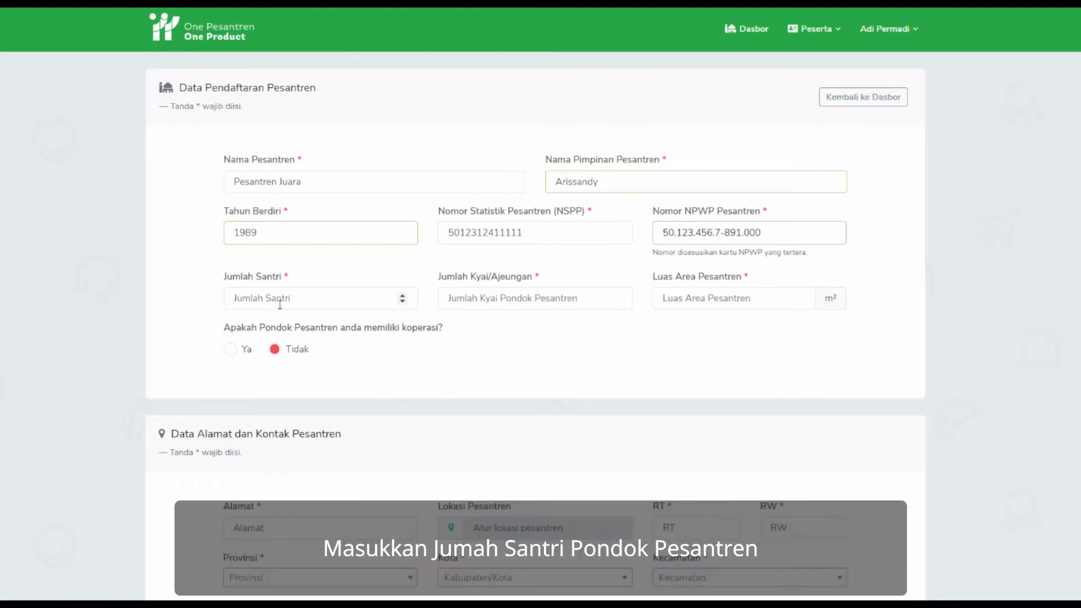
# Step: Set 10 santri, 5 kyai, 1000 m² area, and answer Ya for cooperative
pyautogui.click(284, 303)
pyautogui.write('10')
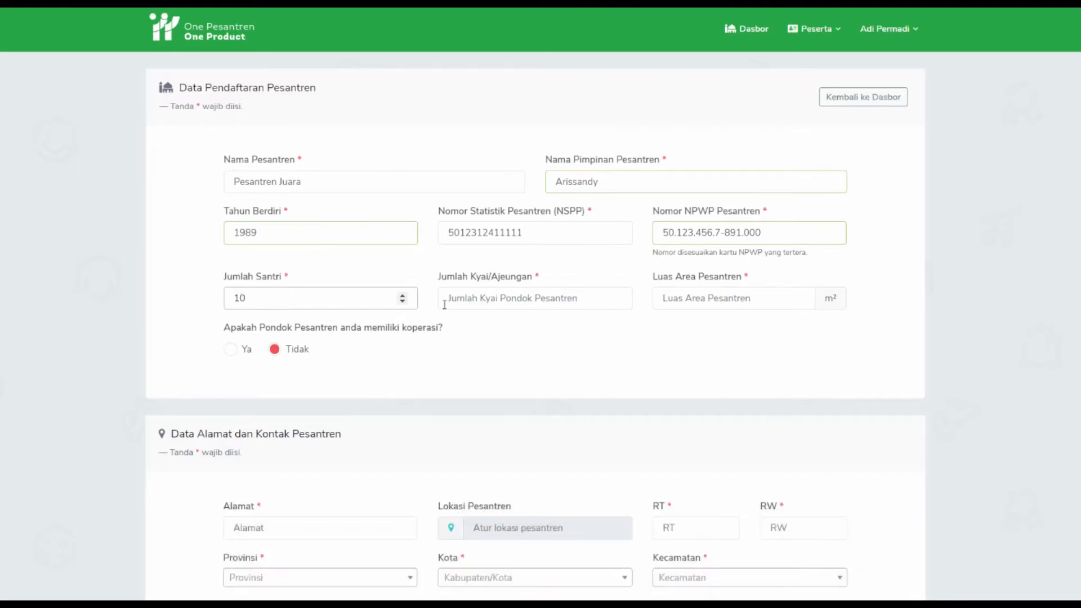
pyautogui.click(498, 304)
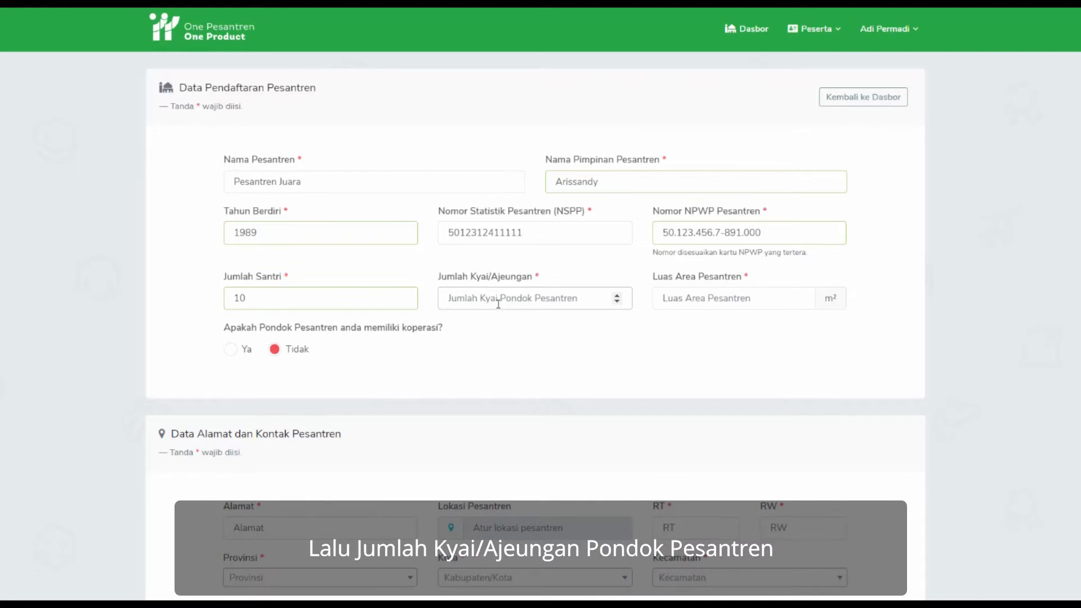
pyautogui.write('5')
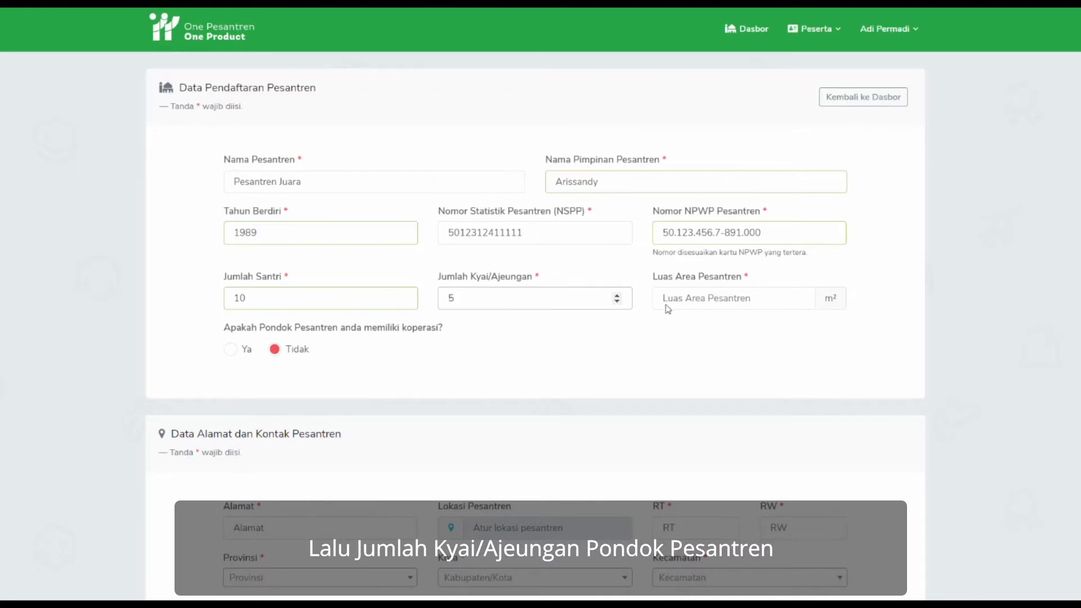
pyautogui.click(711, 299)
pyautogui.write('1000')
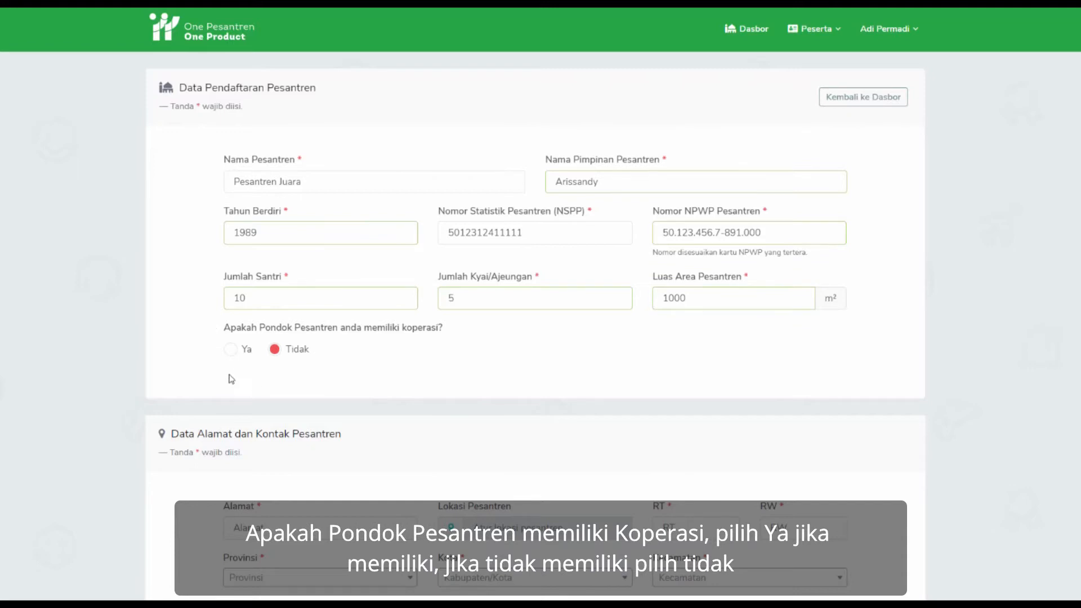
pyautogui.click(231, 349)
# Step: Type the pesantren's street address in Alamat and bring up the location map
pyautogui.scroll(-3, 121, 380)
pyautogui.scroll(-3, 142, 402)
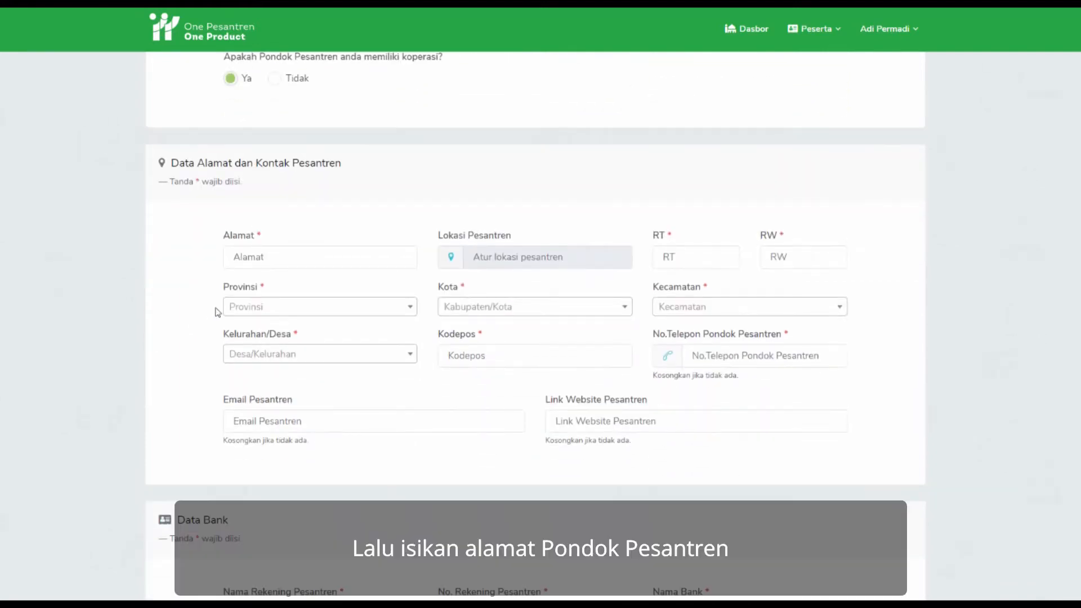
pyautogui.click(314, 249)
pyautogui.write('Jl')
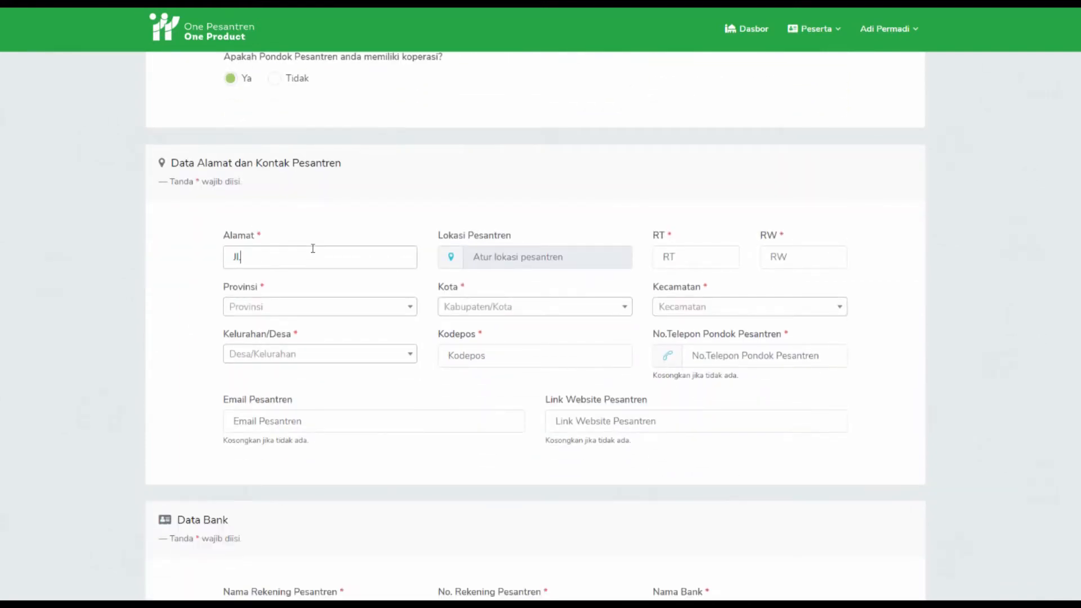
pyautogui.write('. Sukamenak Bandung Juara')
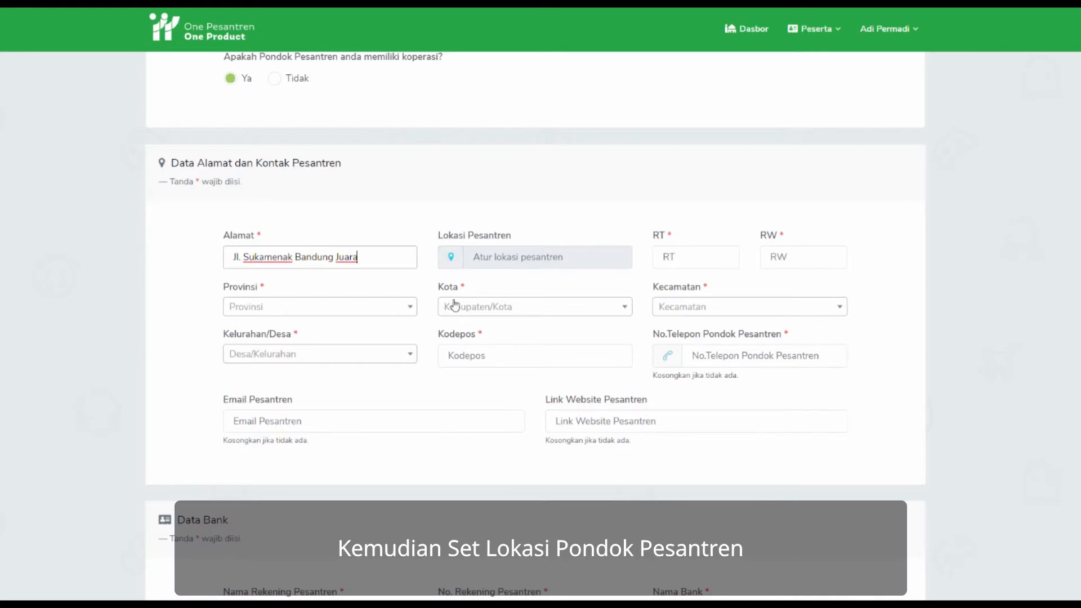
pyautogui.click(560, 261)
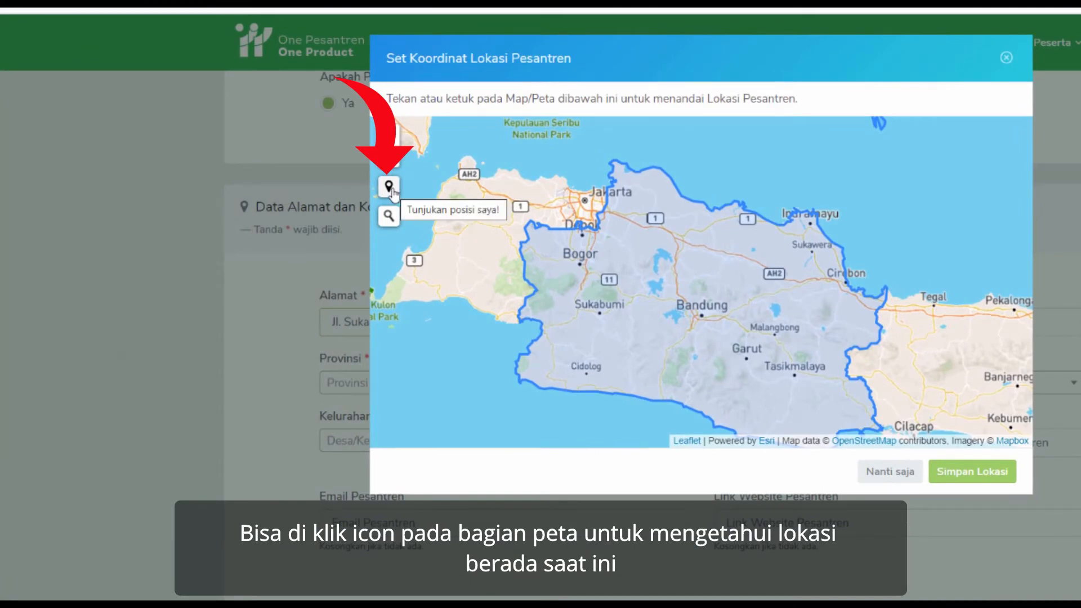
# Step: Locate the current position, place the pesantren marker on it, and save the location
pyautogui.click(391, 189)
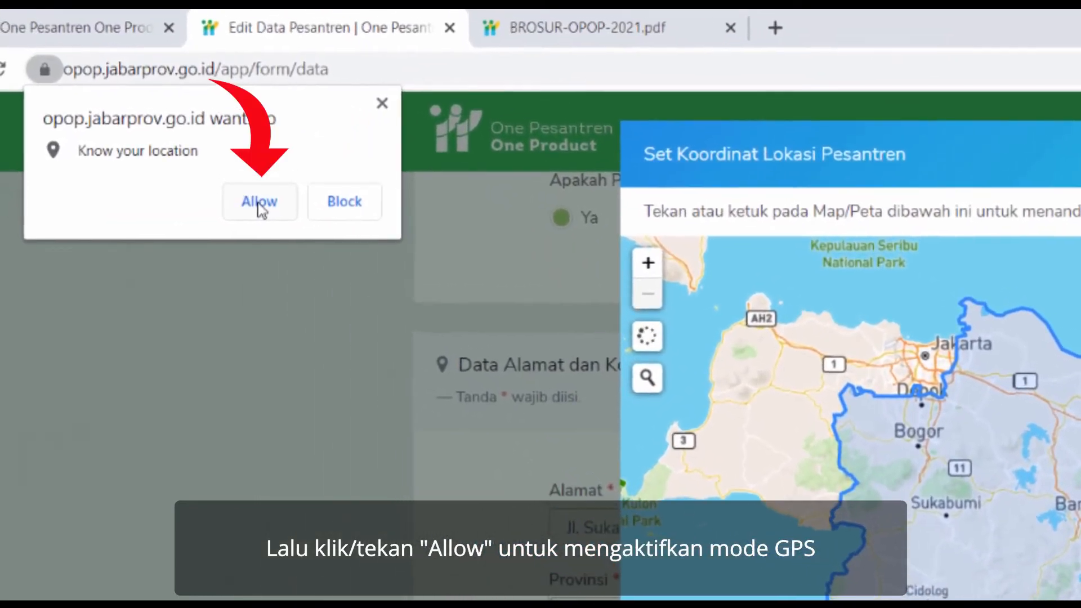
pyautogui.click(259, 203)
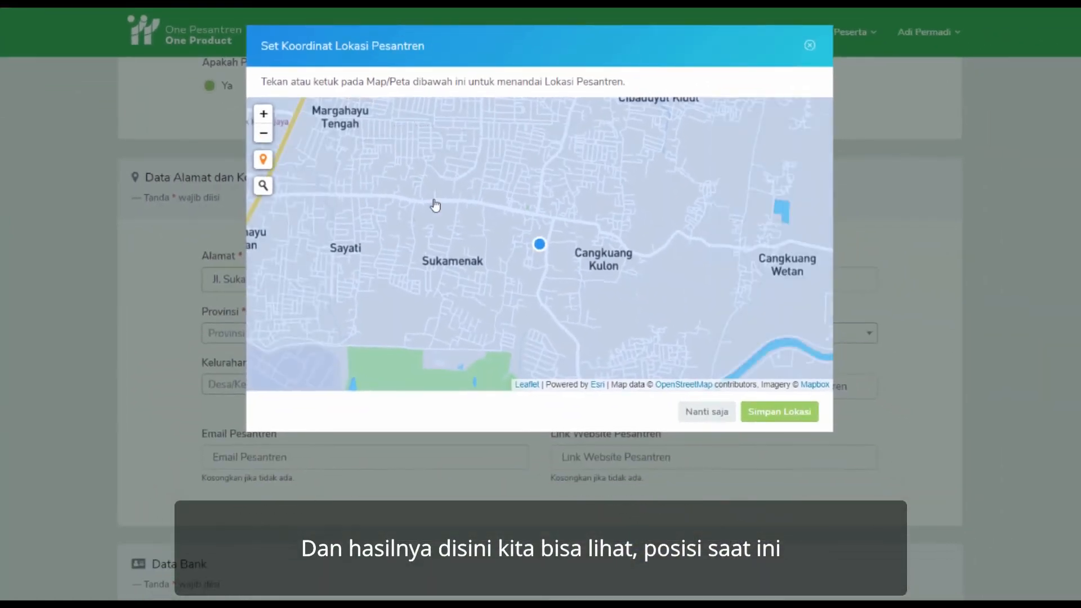
pyautogui.doubleClick(263, 115)
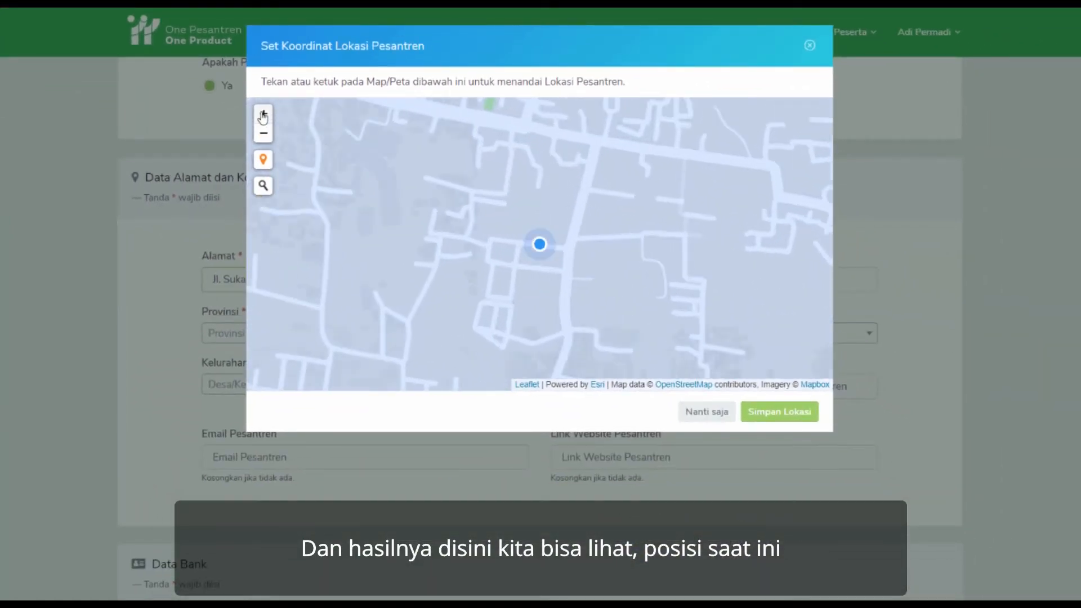
pyautogui.click(263, 115)
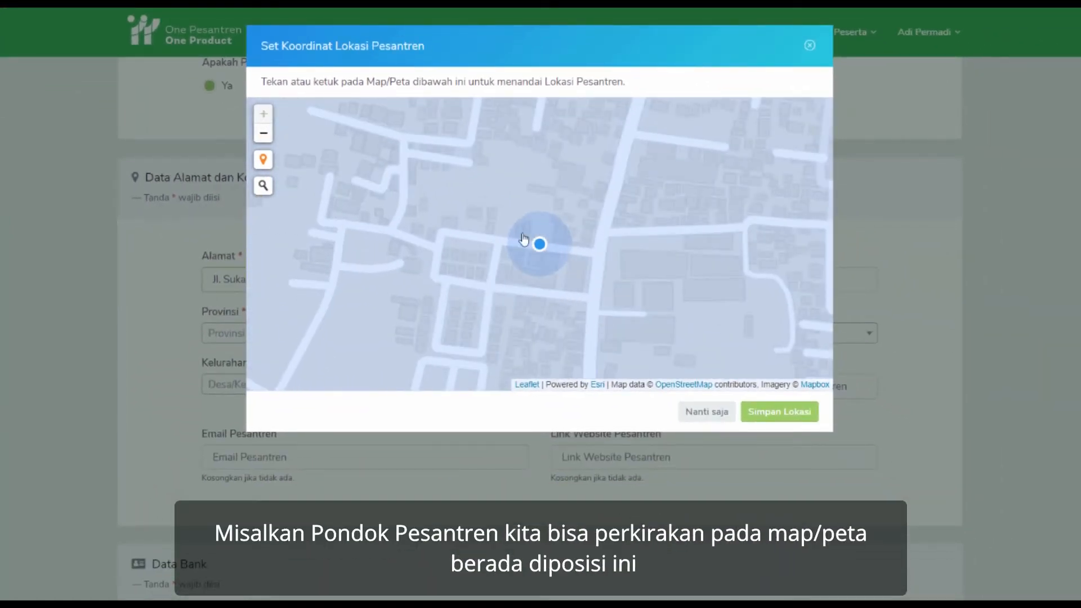
pyautogui.scroll(-2, 524, 240)
pyautogui.click(263, 133)
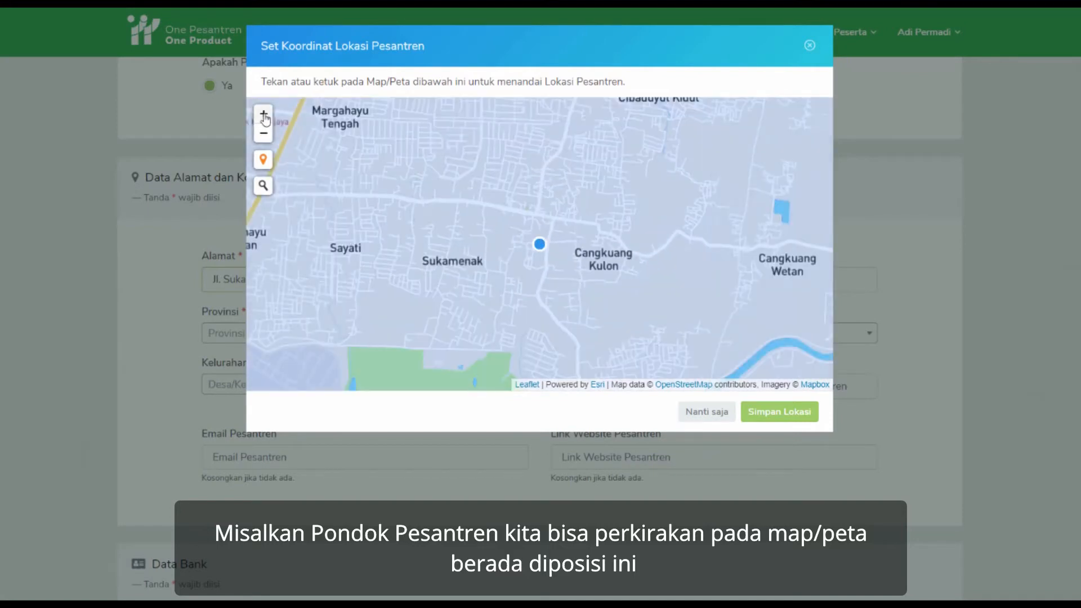
pyautogui.click(265, 116)
pyautogui.click(265, 116)
pyautogui.click(265, 116)
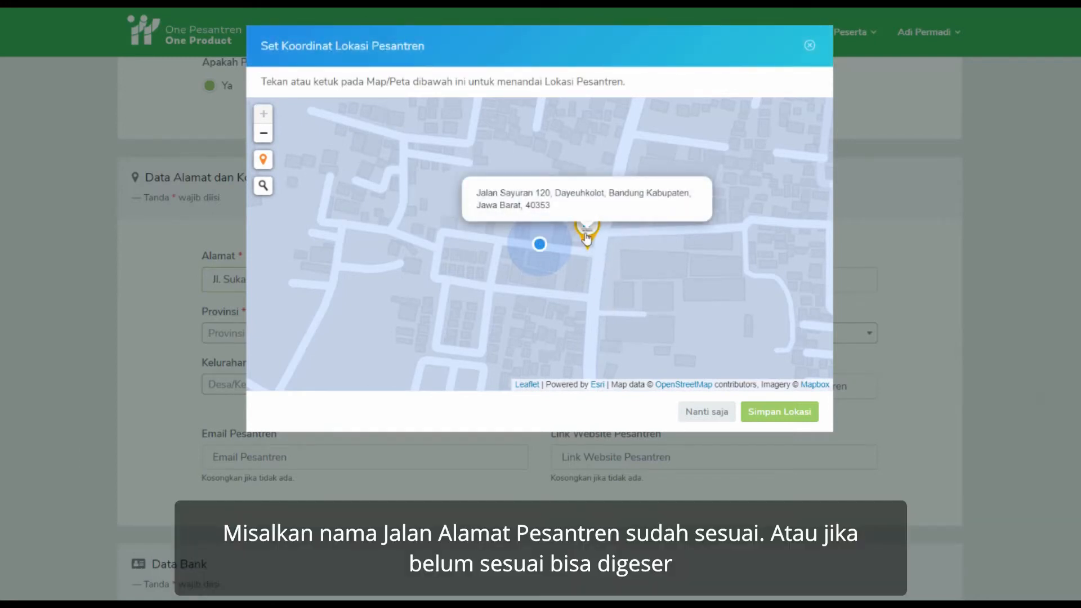
pyautogui.moveTo(584, 236); pyautogui.dragTo(536, 222)
pyautogui.moveTo(536, 224); pyautogui.dragTo(535, 244)
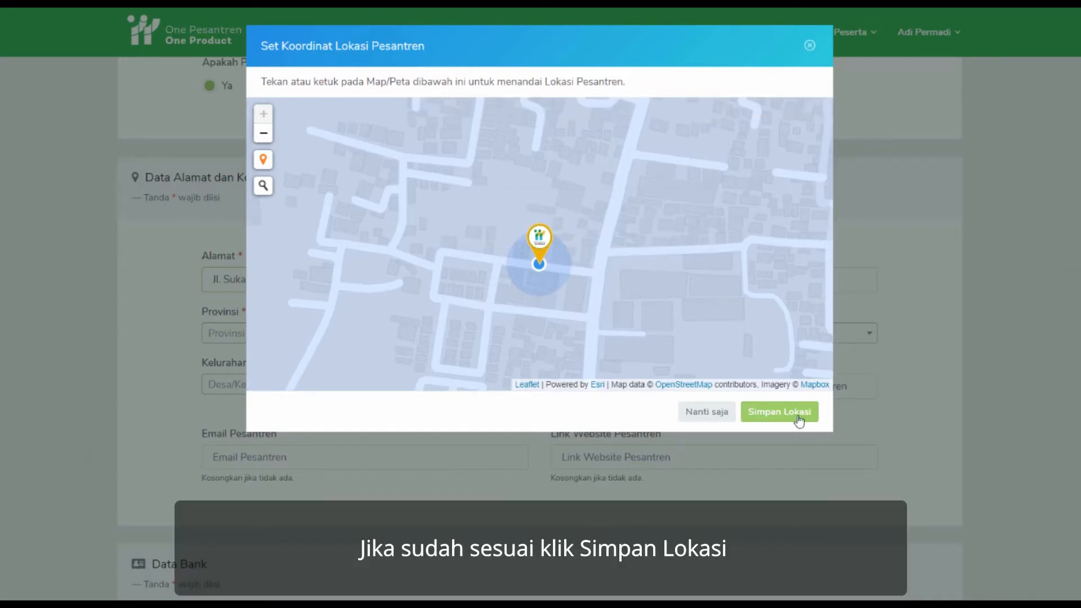
pyautogui.click(789, 418)
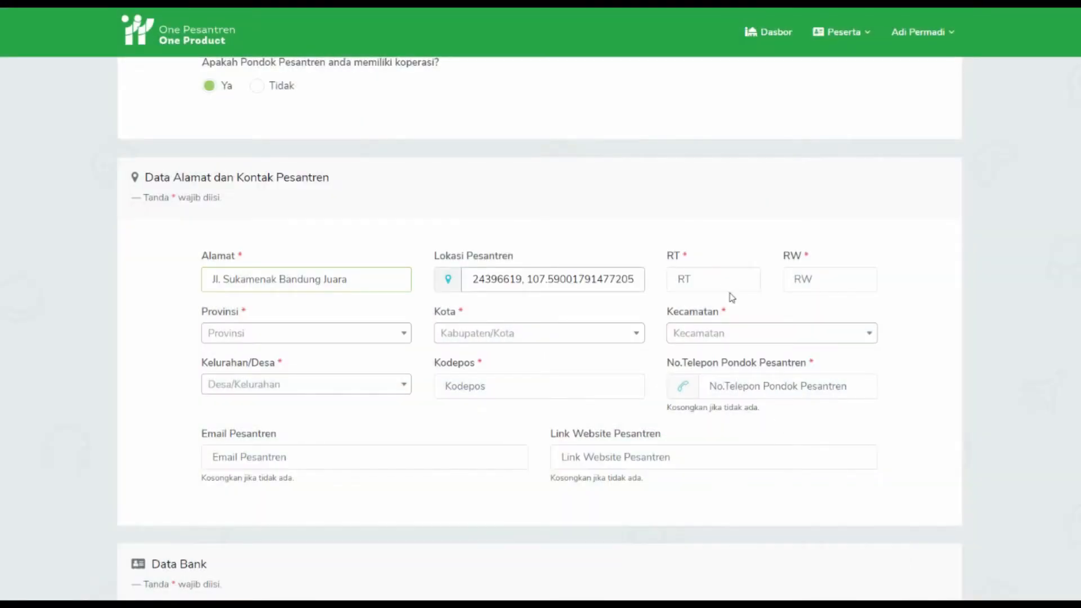
# Step: Fill in RT and RW, then choose KAB. BANDUNG as the city
pyautogui.click(716, 282)
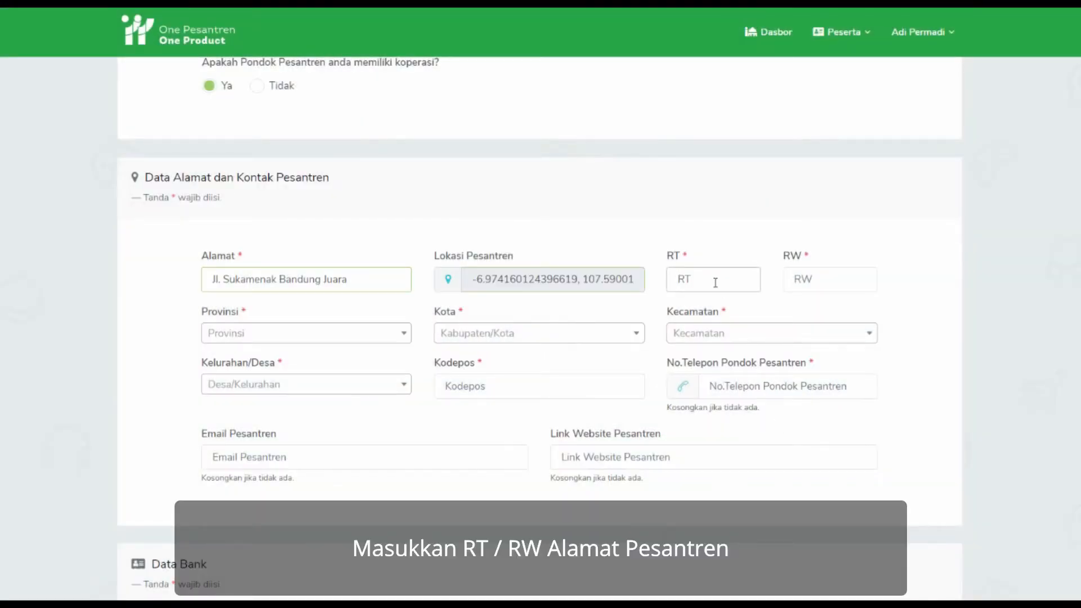
pyautogui.write('10')
pyautogui.press('Tab')
pyautogui.write('03')
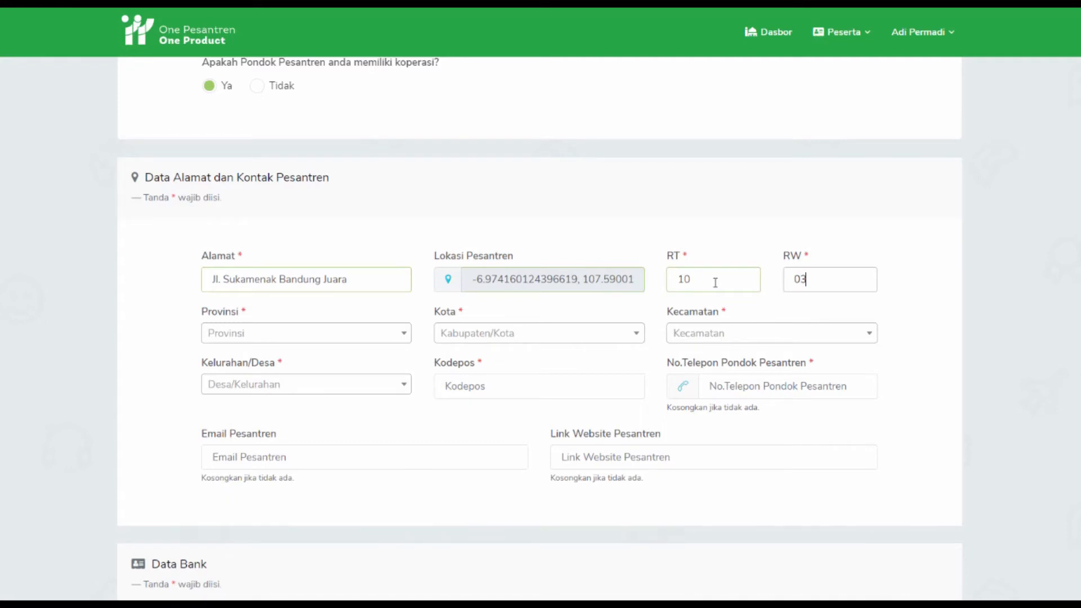
pyautogui.click(326, 337)
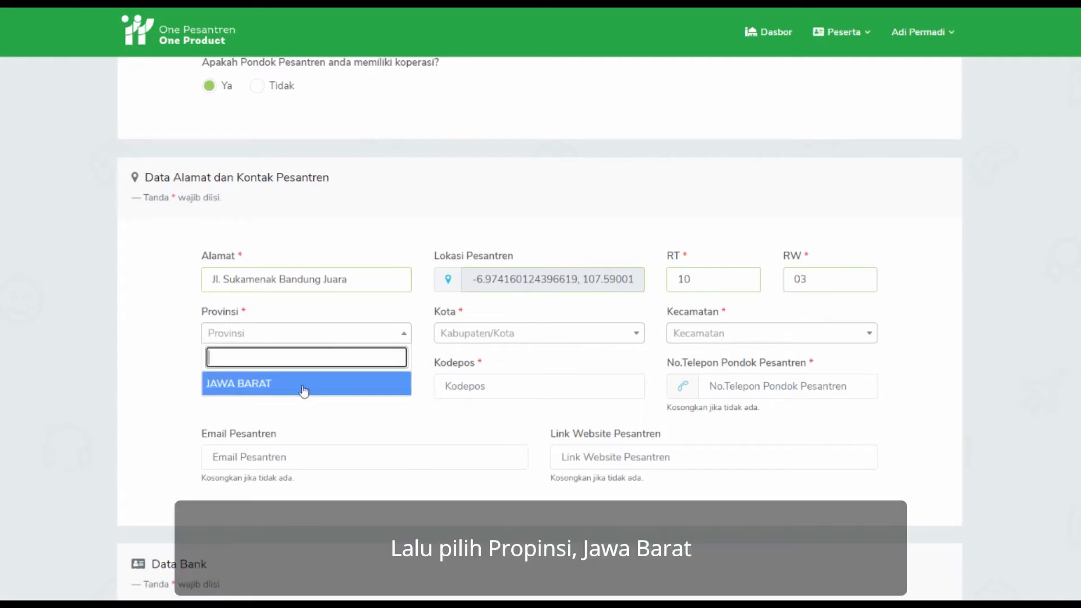
pyautogui.click(304, 390)
pyautogui.click(504, 335)
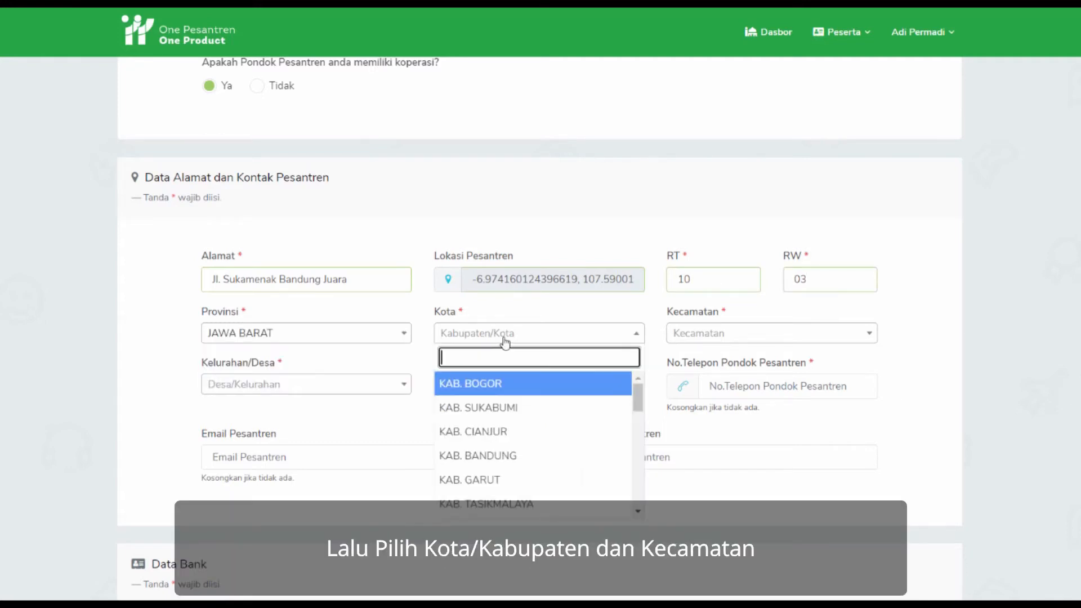
pyautogui.click(496, 456)
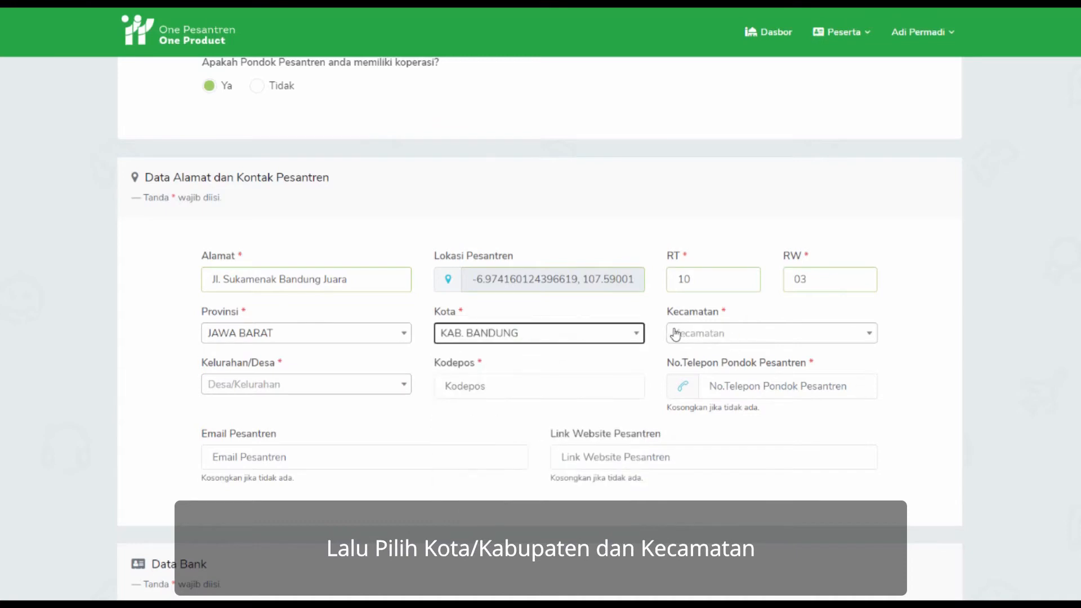
# Step: Choose district Margahayu and village Sukamenak, then enter the postcode and pesantren phone number
pyautogui.click(760, 333)
pyautogui.click(714, 479)
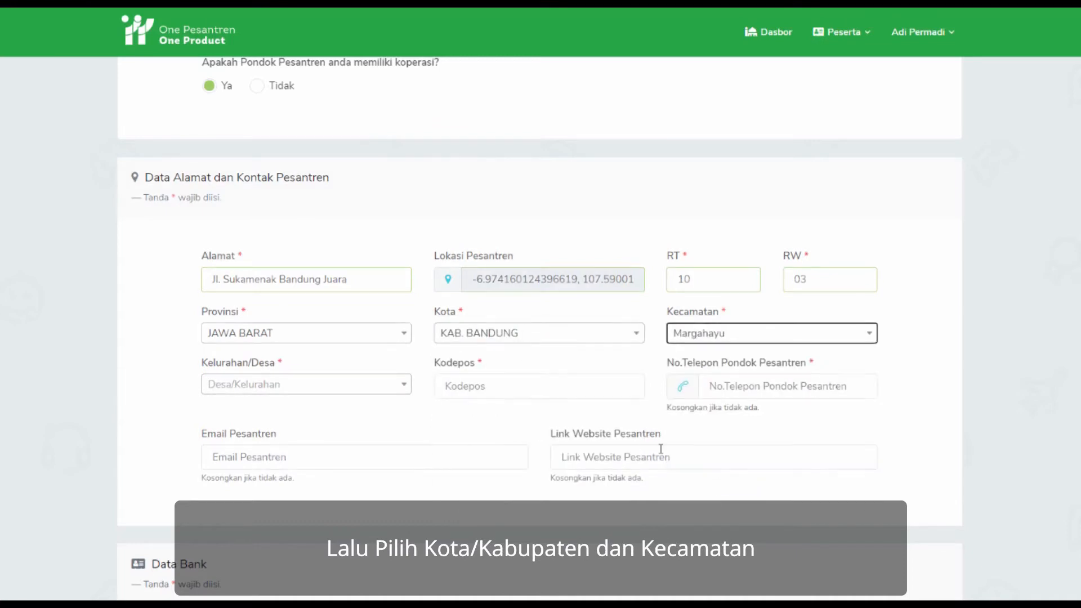
pyautogui.click(347, 388)
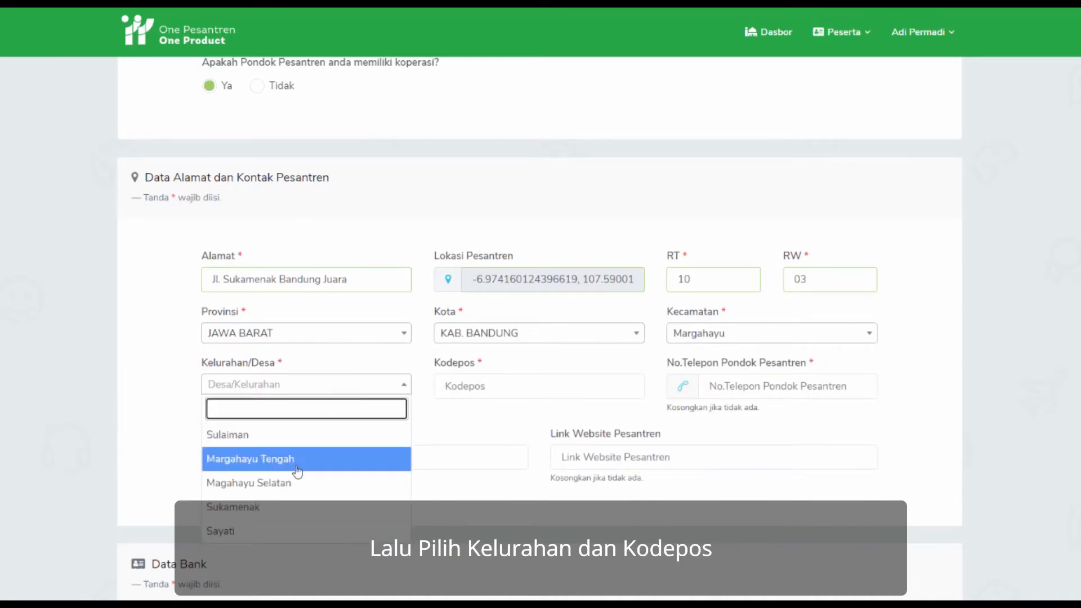
pyautogui.click(295, 507)
pyautogui.click(516, 386)
pyautogui.write('4')
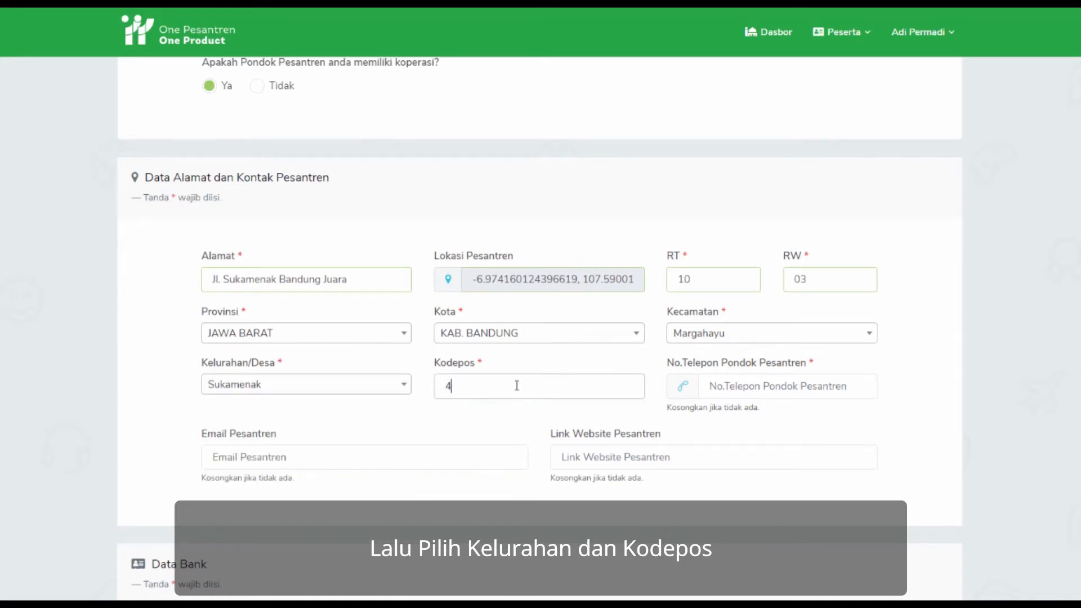
pyautogui.write('0027')
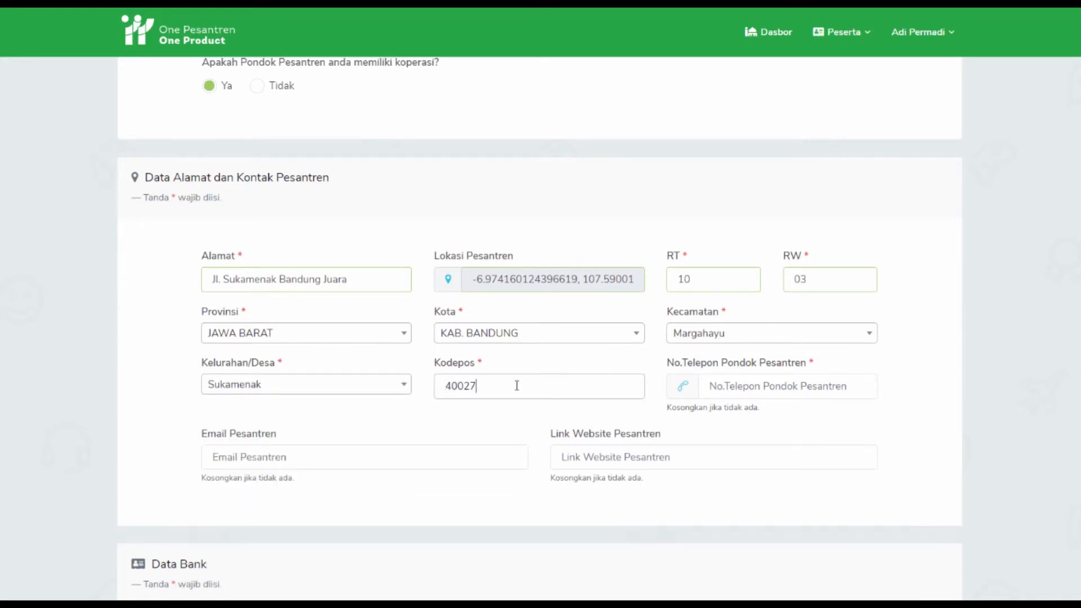
pyautogui.press('Tab')
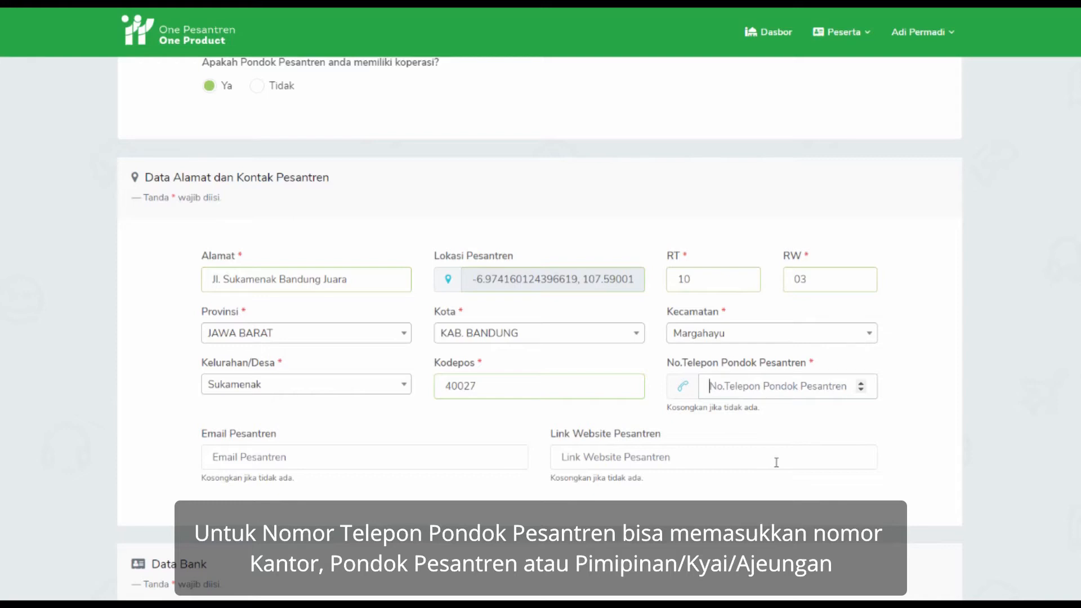
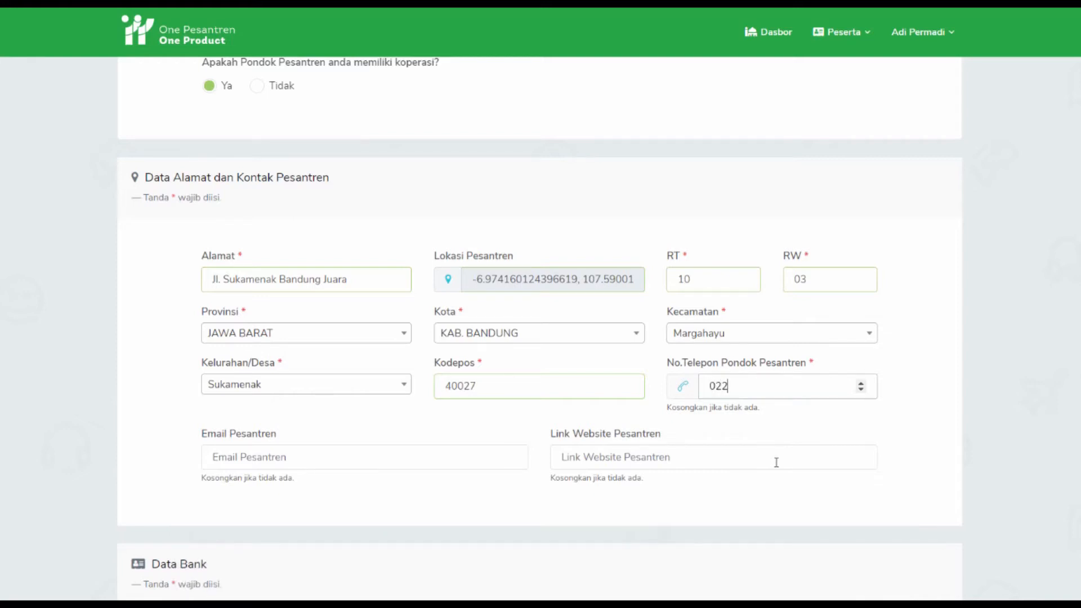
pyautogui.press('Tab')
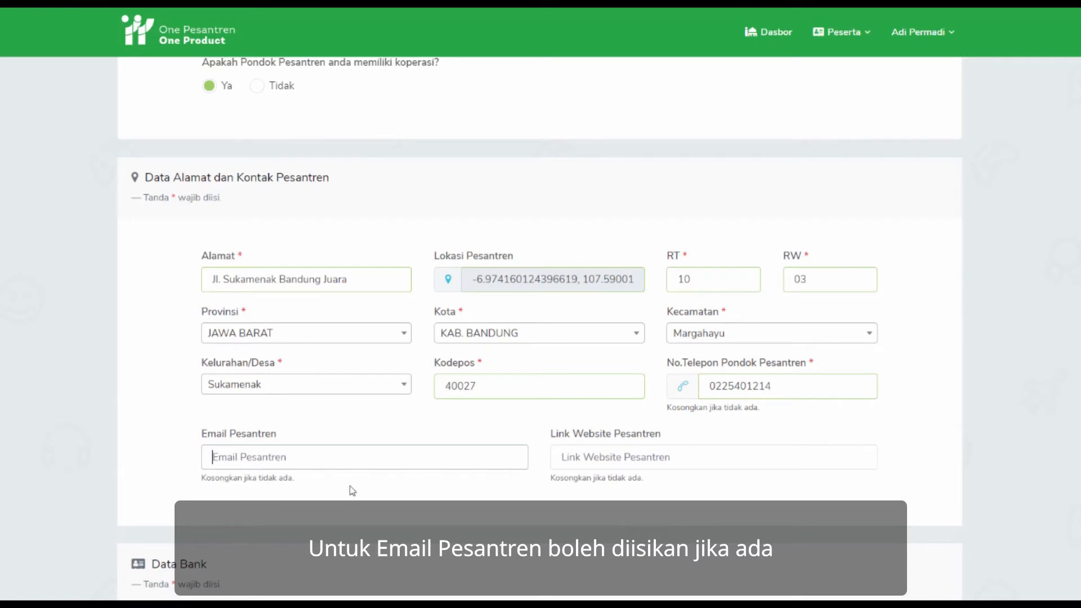
pyautogui.click(609, 452)
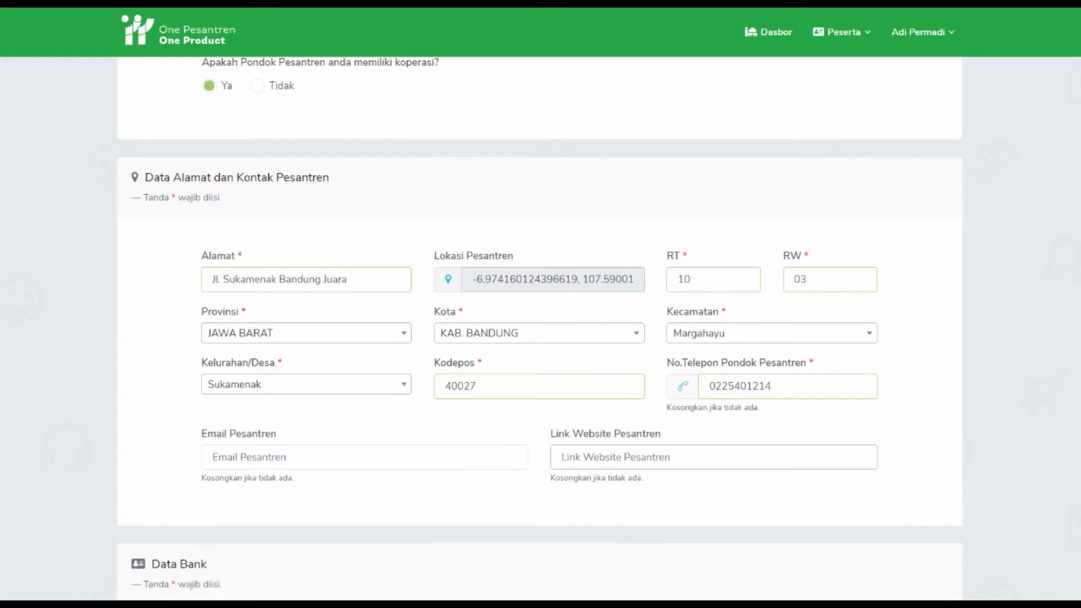
# Step: Scroll to Data Bank and paste 'Pesantren' into the account name
pyautogui.scroll(-2, 679, 493)
pyautogui.scroll(-4, 414, 492)
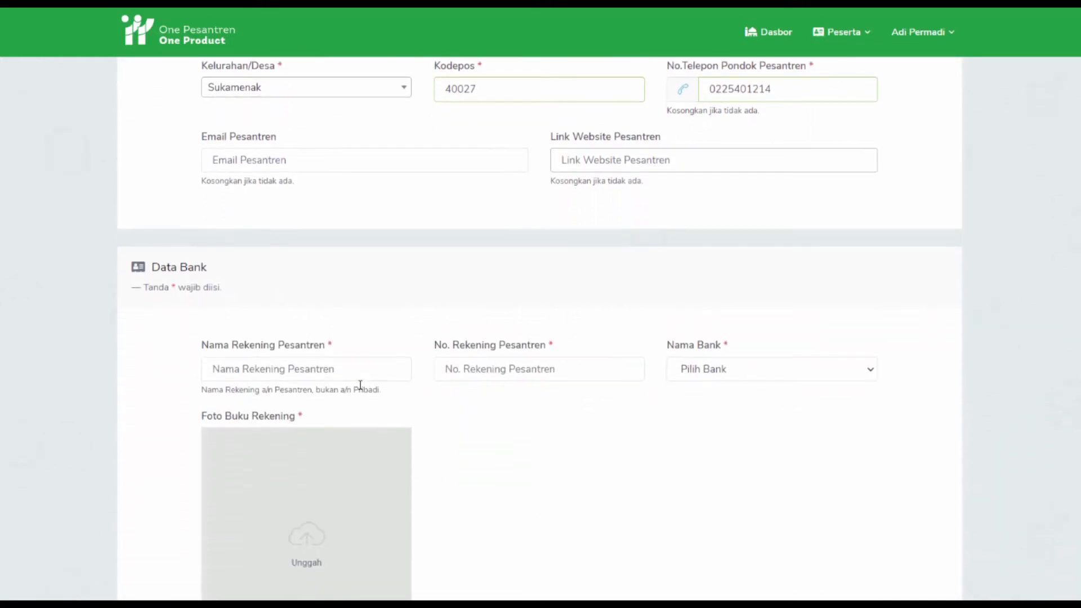
pyautogui.click(354, 369)
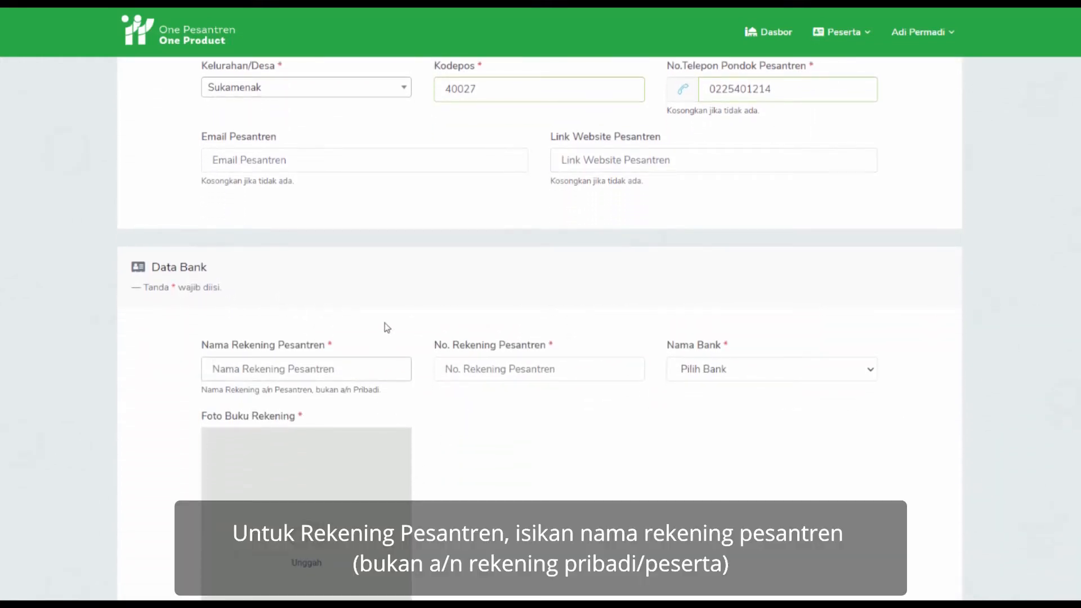
pyautogui.write('Pesantren')
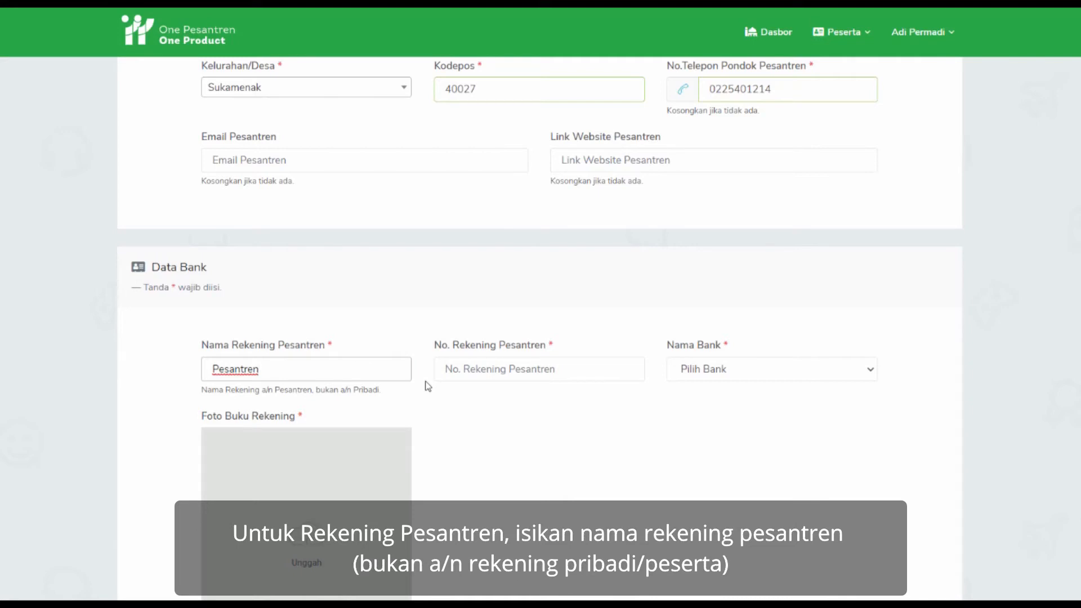
# Step: Complete account name 'Pesantren Juara' and enter the account number
pyautogui.write('Juara')
pyautogui.press('BackSpace')
pyautogui.press('BackSpace')
pyautogui.press('BackSpace')
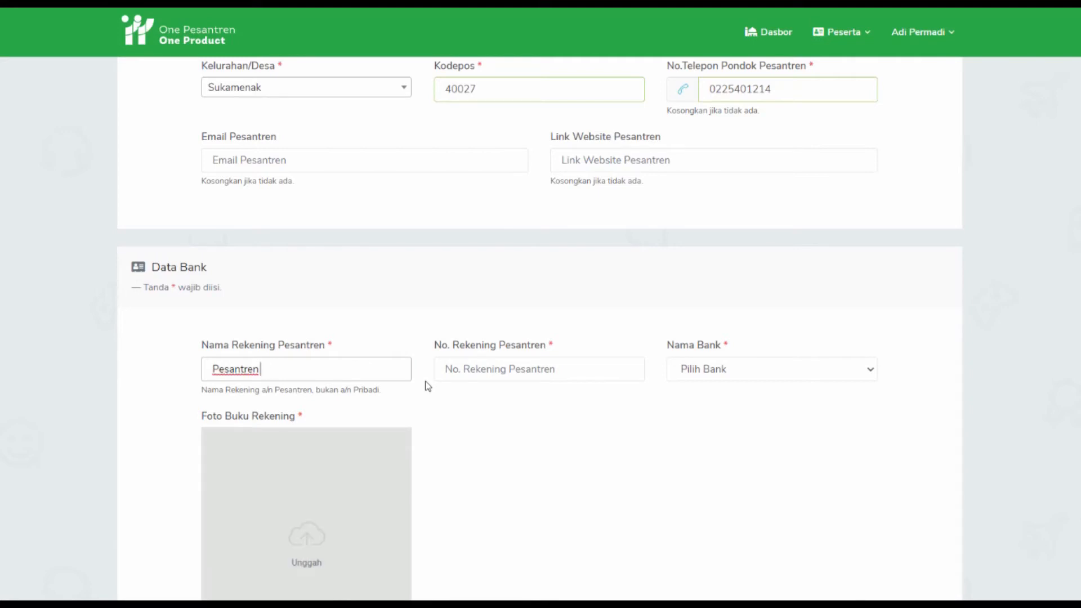
pyautogui.write('Juara')
pyautogui.click(476, 374)
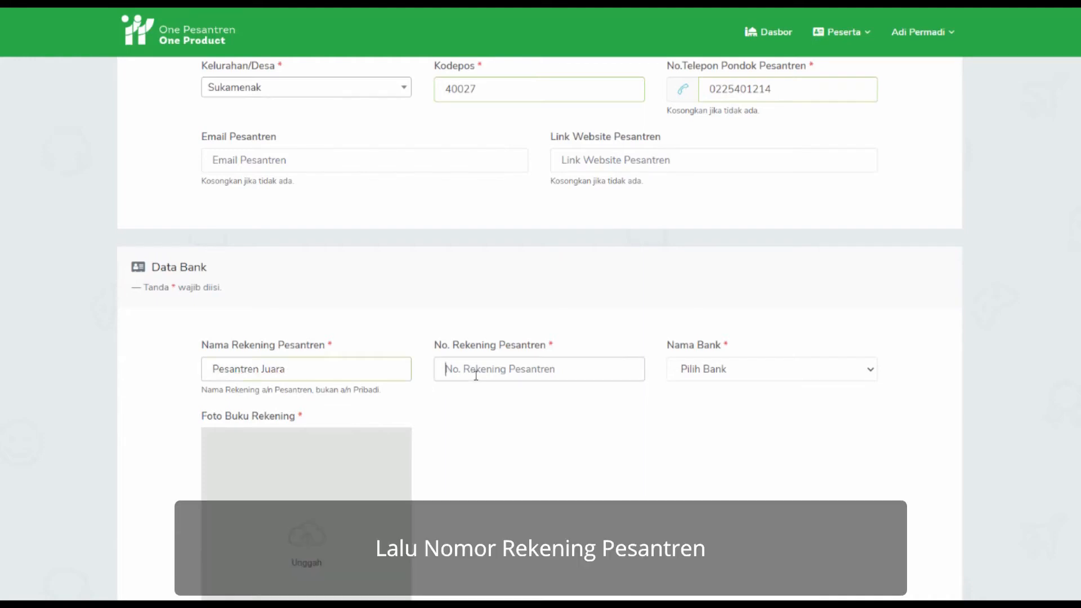
pyautogui.write('10123456789')
# Step: Select Bank BJB in the Nama Bank dropdown, correcting an initial Bank BJB Syariah pick
pyautogui.click(752, 369)
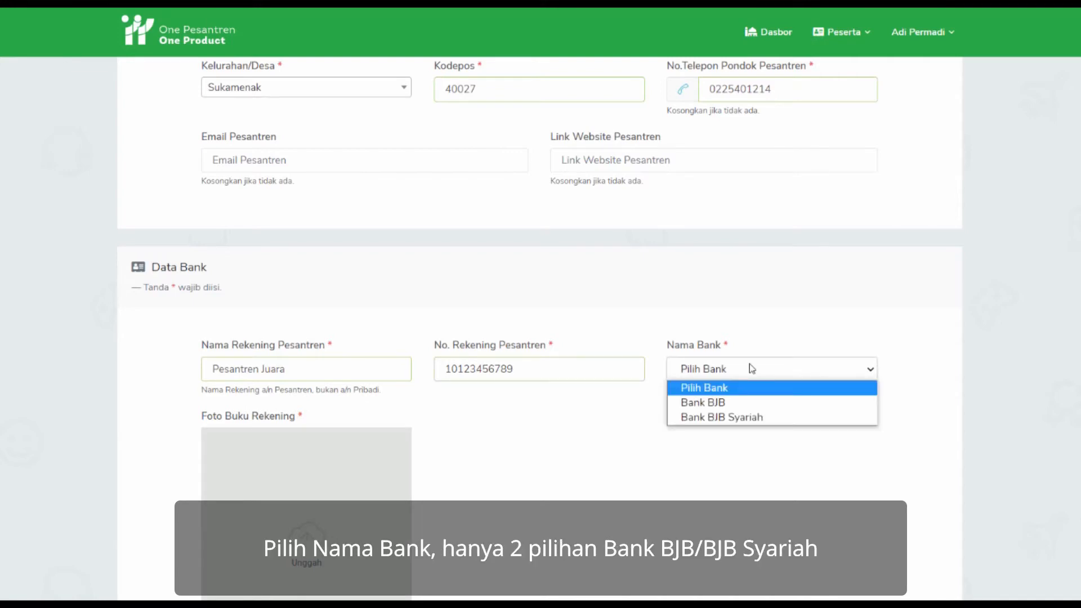
pyautogui.click(736, 418)
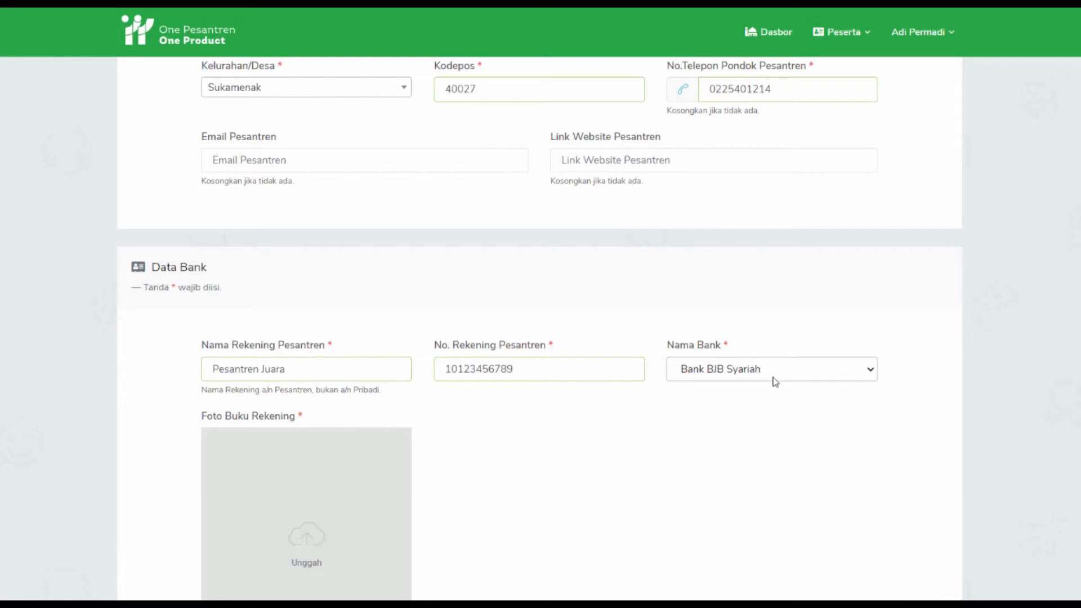
pyautogui.click(776, 377)
pyautogui.click(727, 403)
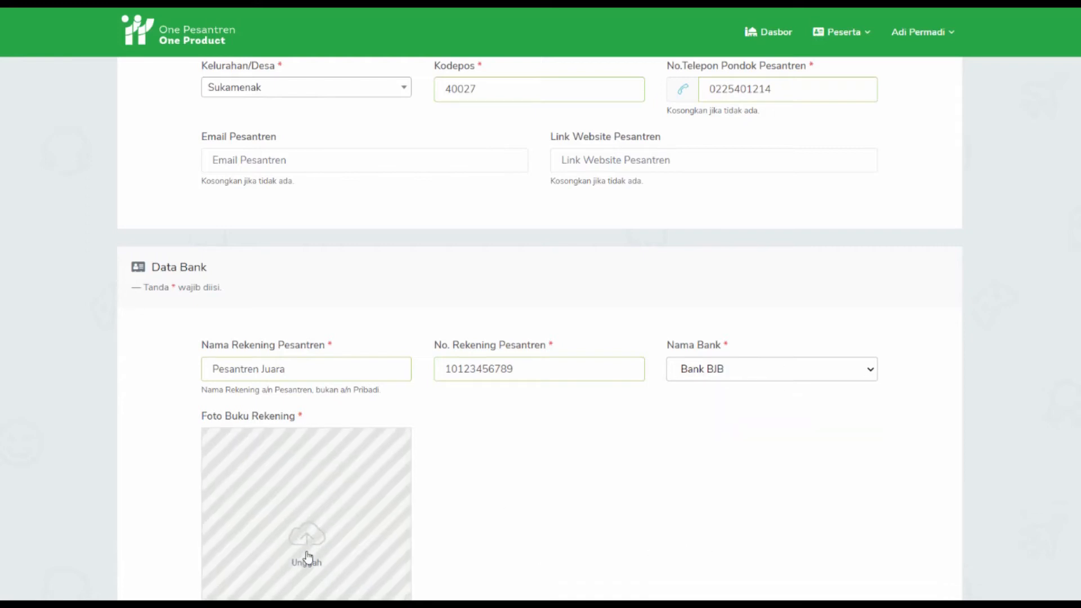
# Step: Attach '10 Buku Rekening' from Desktop > Lampiran Persyaratan OPOP 2021 > Dokumen Pesantren as the bank book photo
pyautogui.click(296, 555)
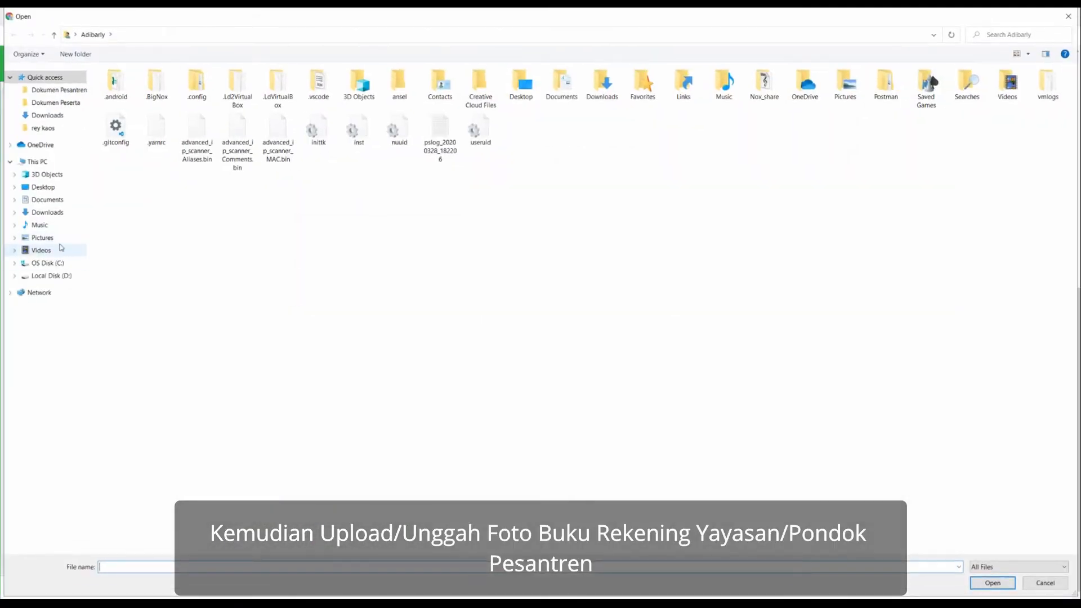
pyautogui.click(56, 191)
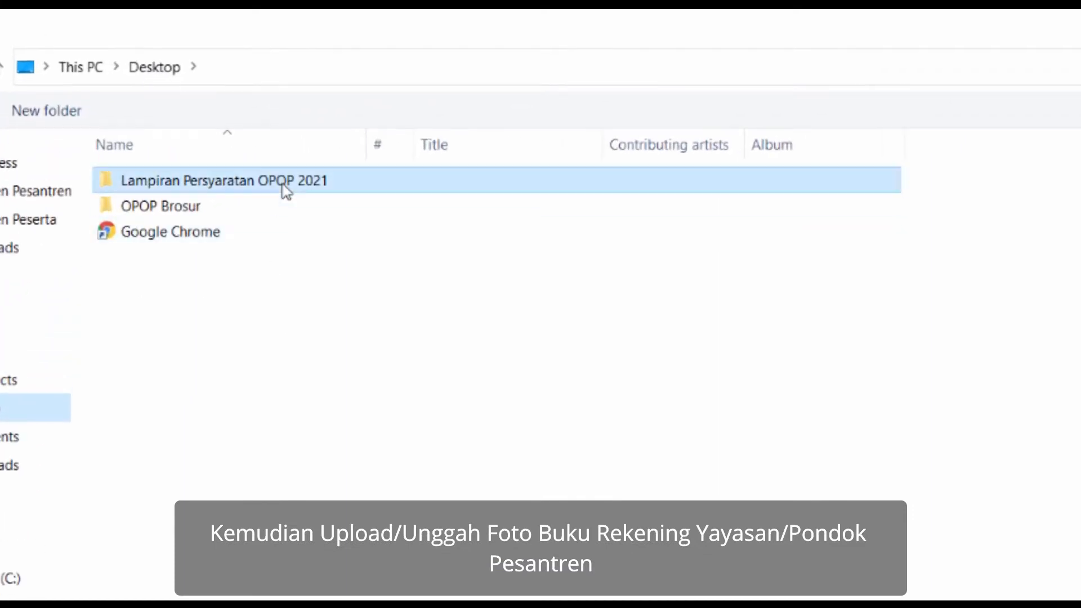
pyautogui.doubleClick(181, 89)
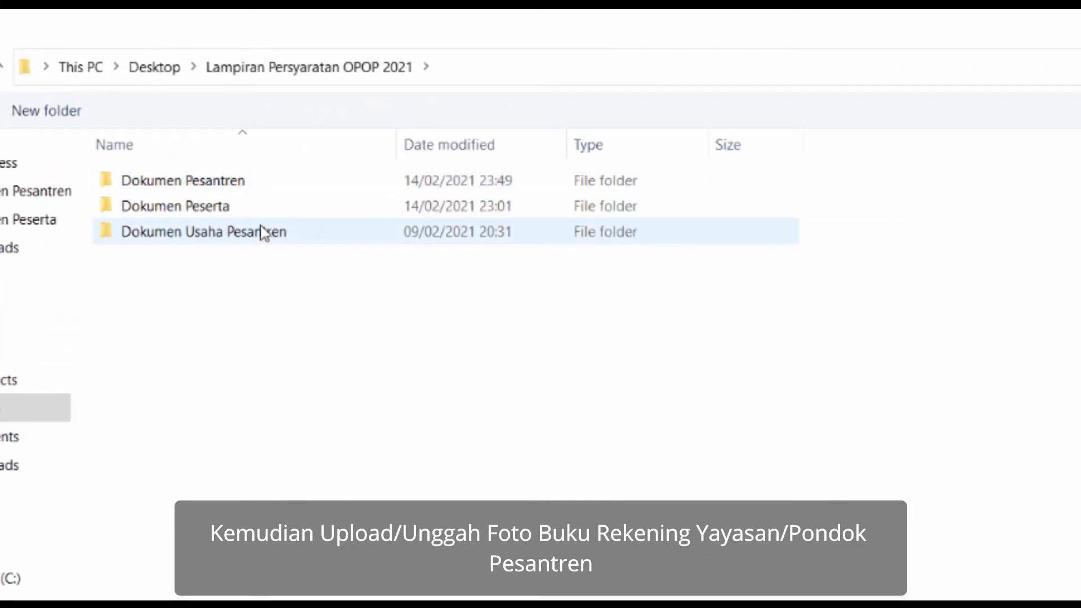
pyautogui.doubleClick(223, 185)
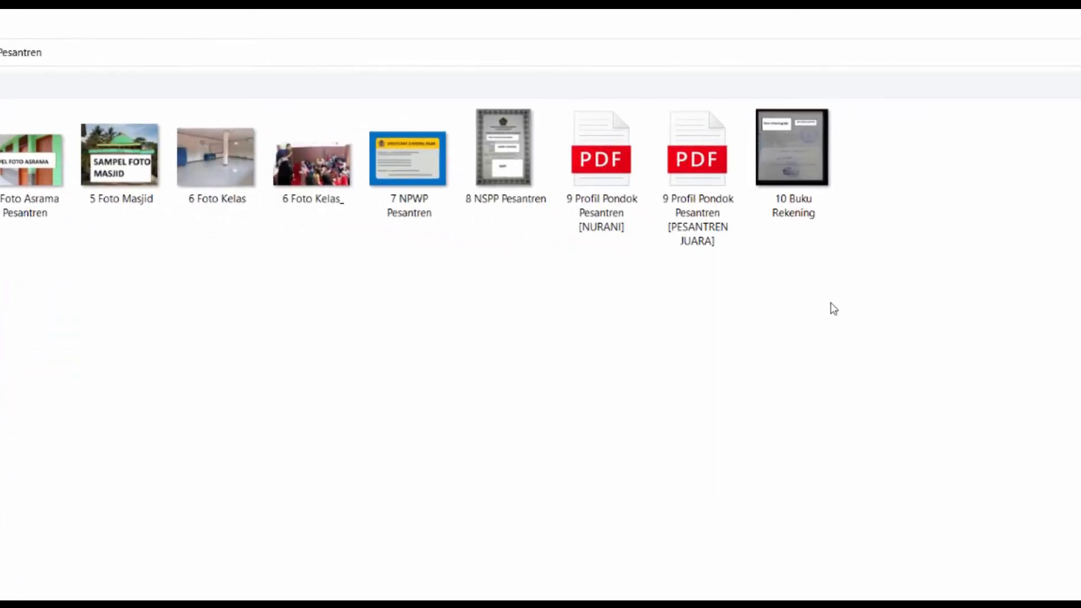
pyautogui.doubleClick(796, 167)
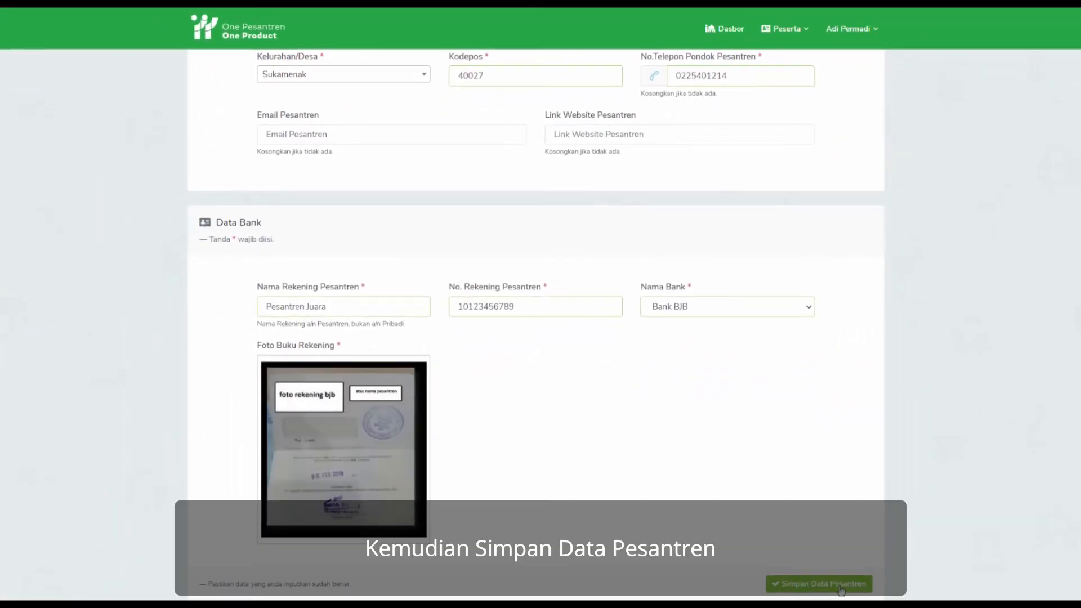
# Step: Save the pesantren data, cancelling once to recheck the form, then confirming with Lengkap
pyautogui.click(840, 591)
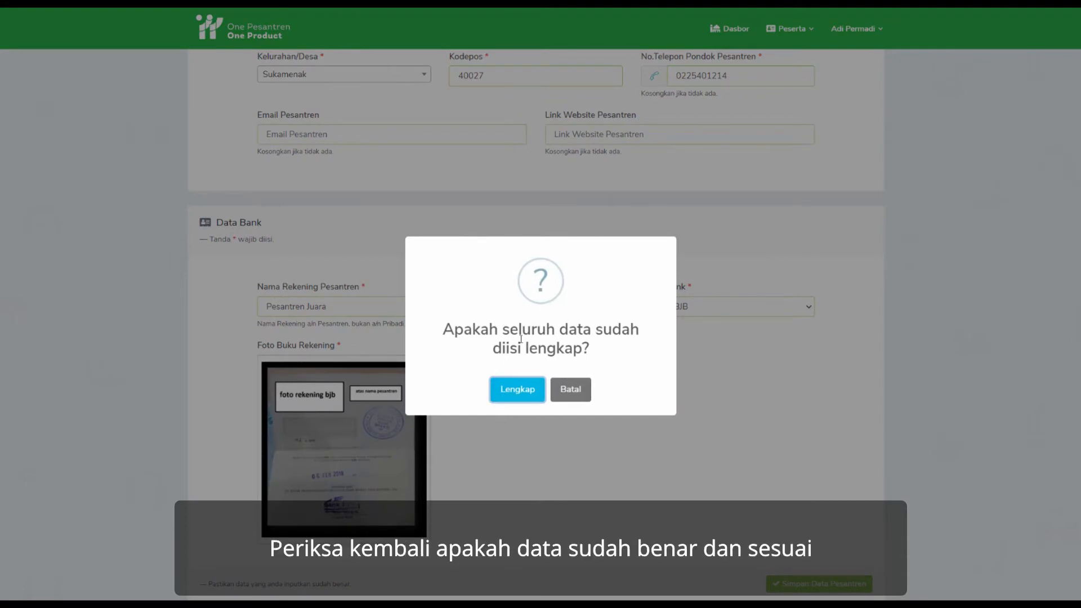
pyautogui.click(570, 390)
pyautogui.scroll(7, 513, 281)
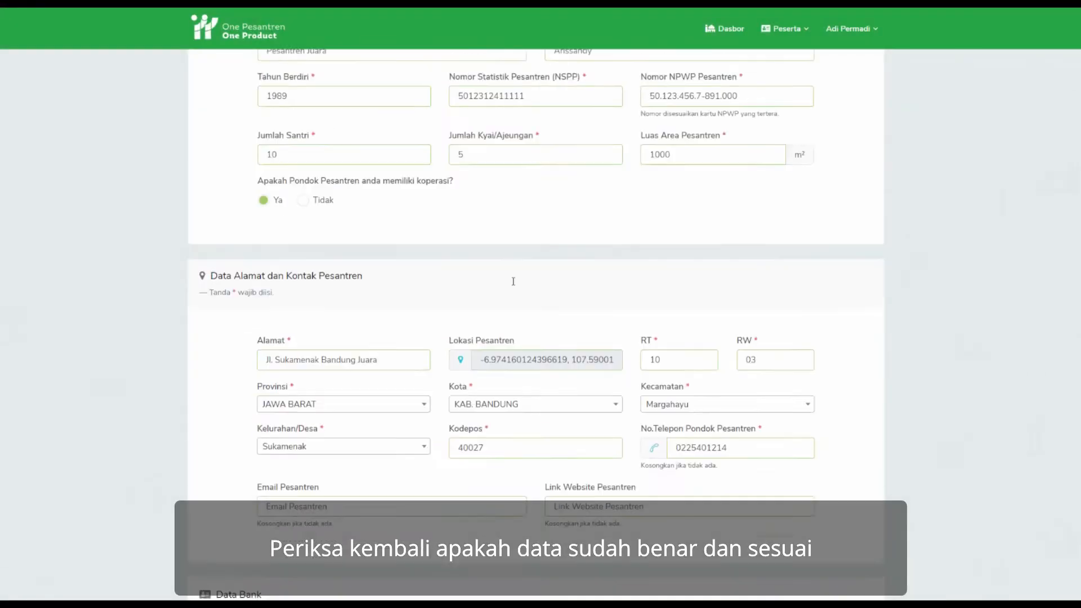
pyautogui.scroll(2, 511, 283)
pyautogui.scroll(-7, 510, 284)
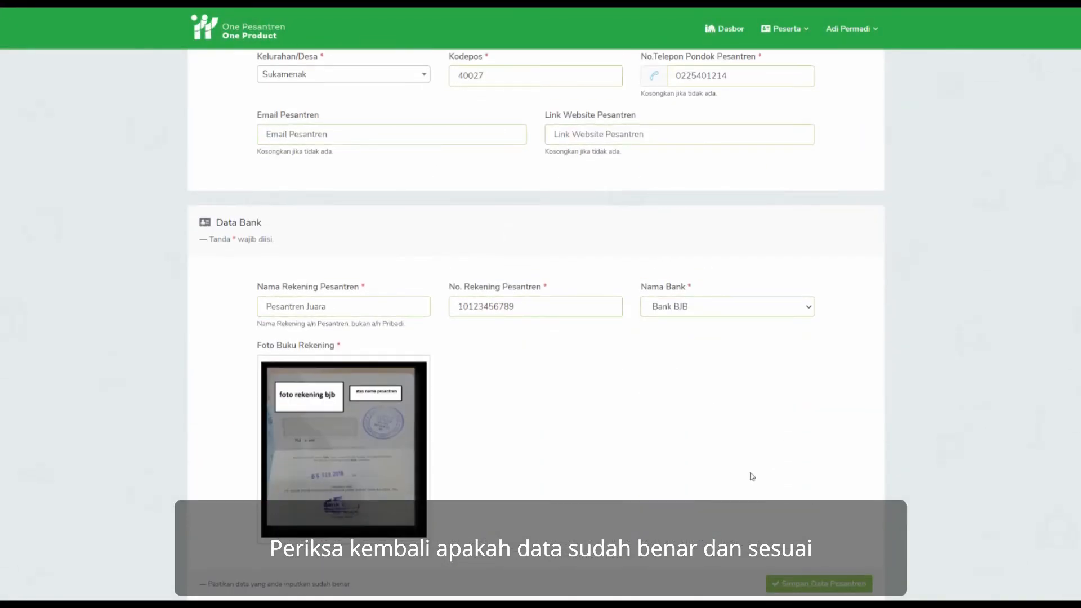
pyautogui.click(801, 585)
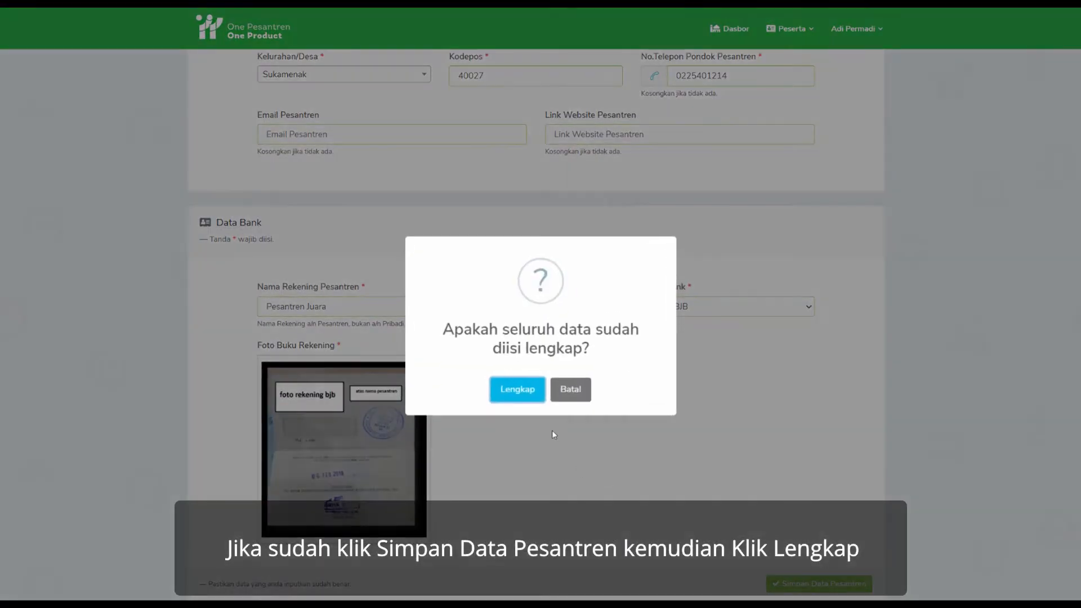
pyautogui.click(520, 395)
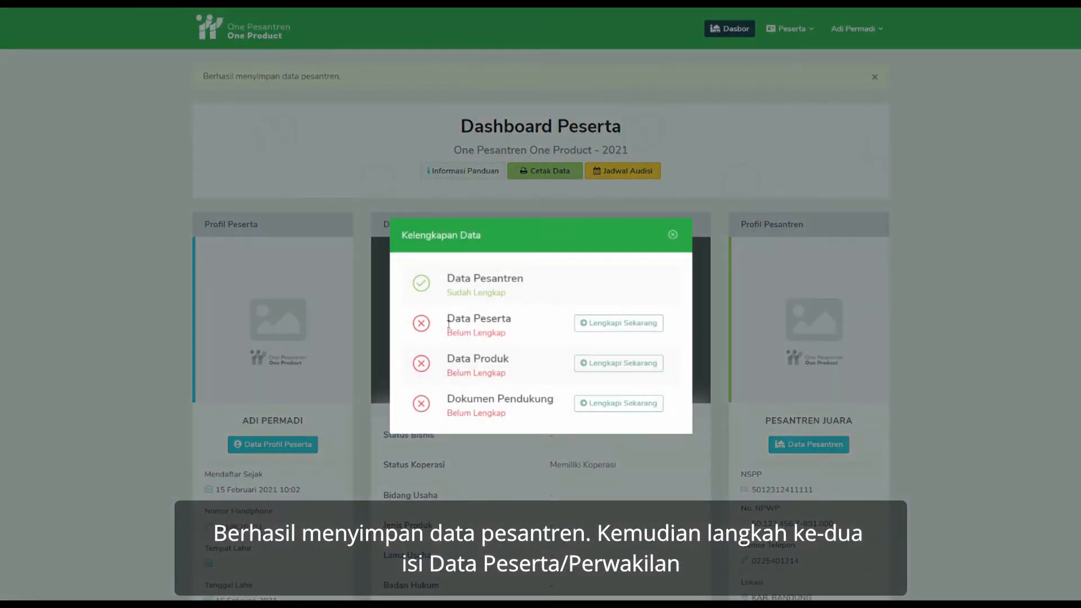
# Step: Open the participant data form and enter the participant's NIK number and e-mail address
pyautogui.click(596, 323)
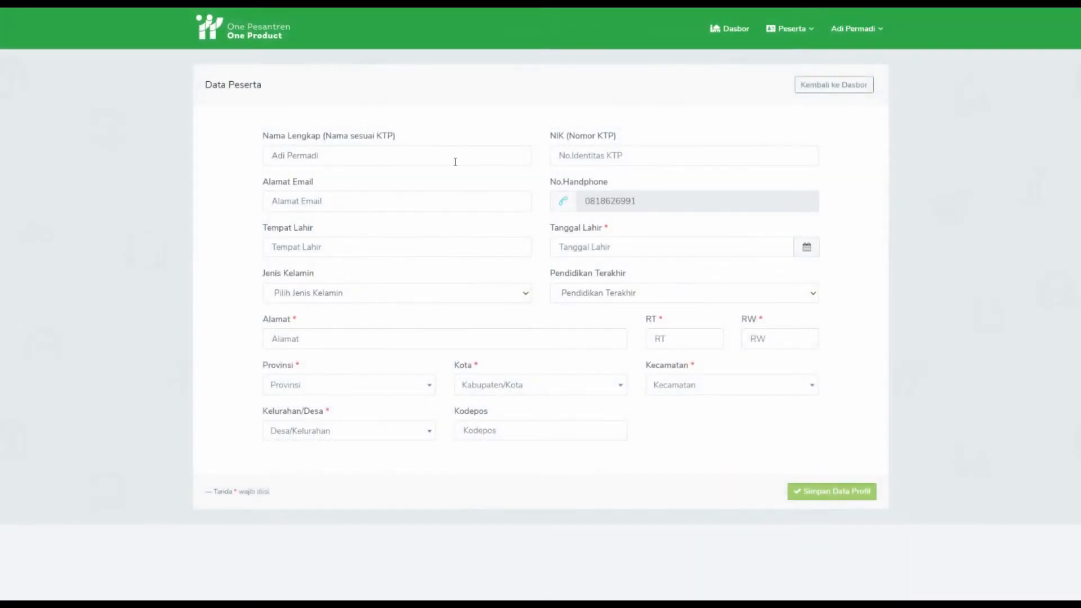
pyautogui.click(580, 156)
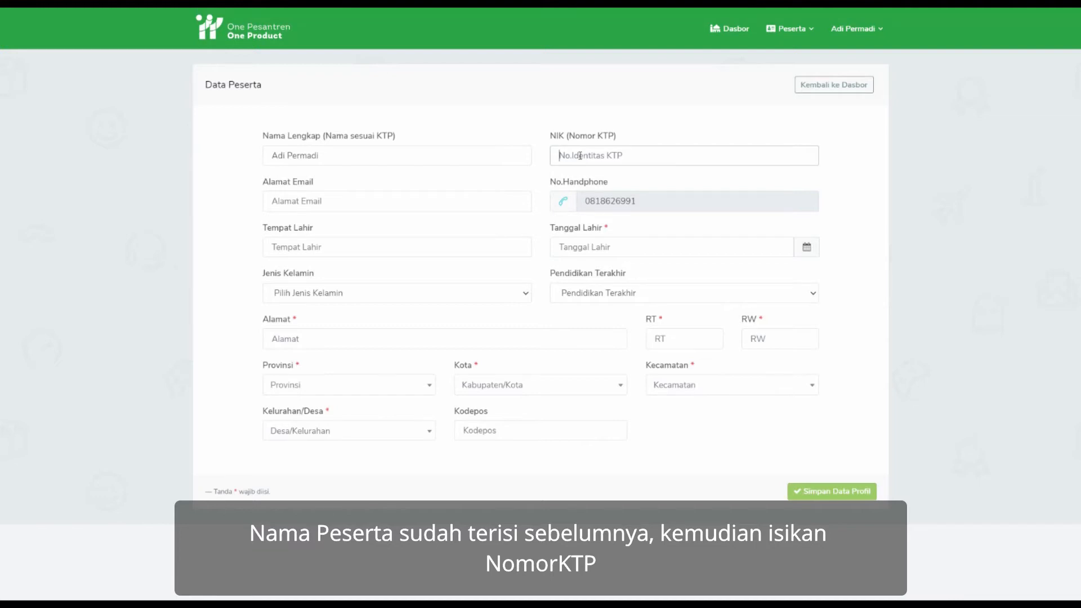
pyautogui.write('301')
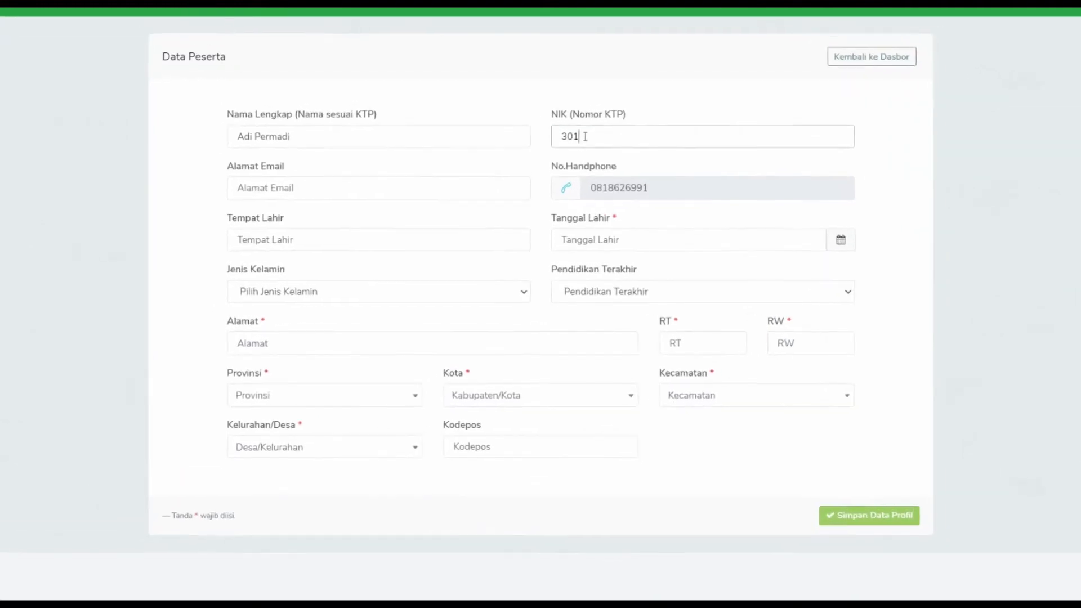
pyautogui.write('2345678912345')
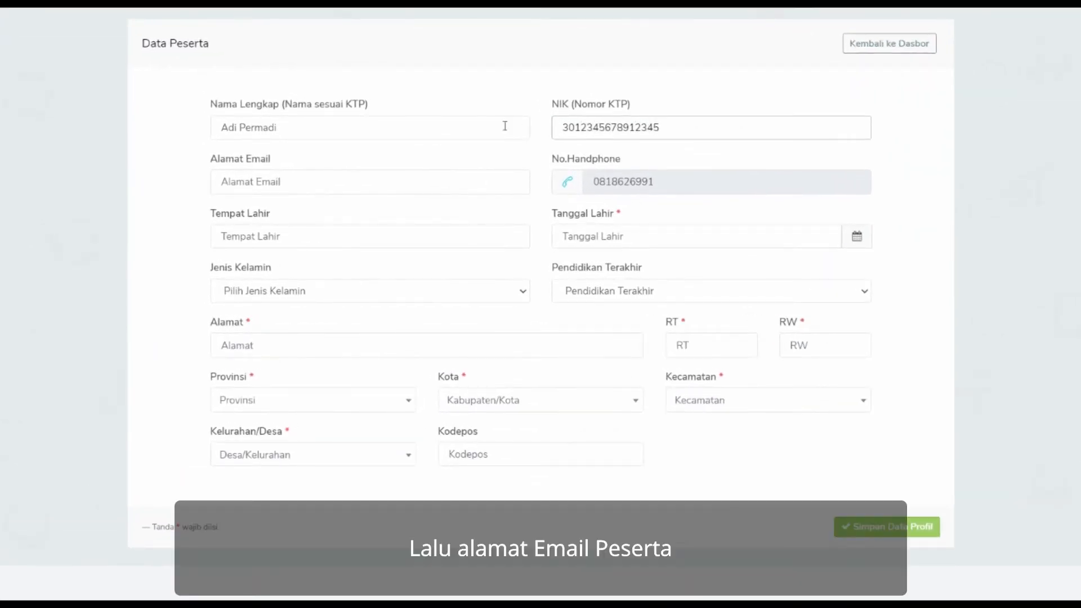
pyautogui.click(331, 187)
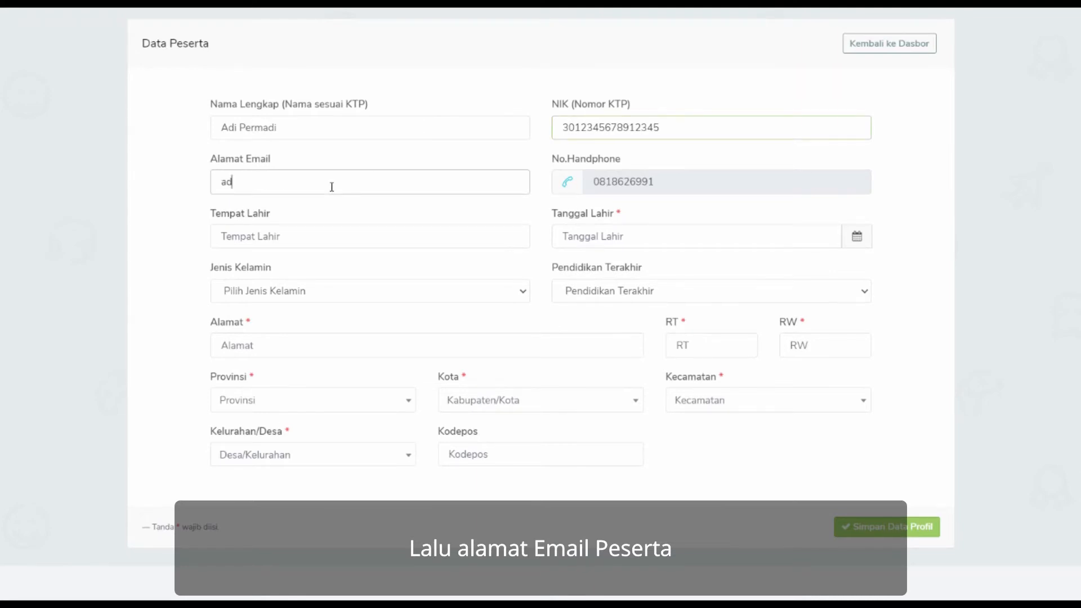
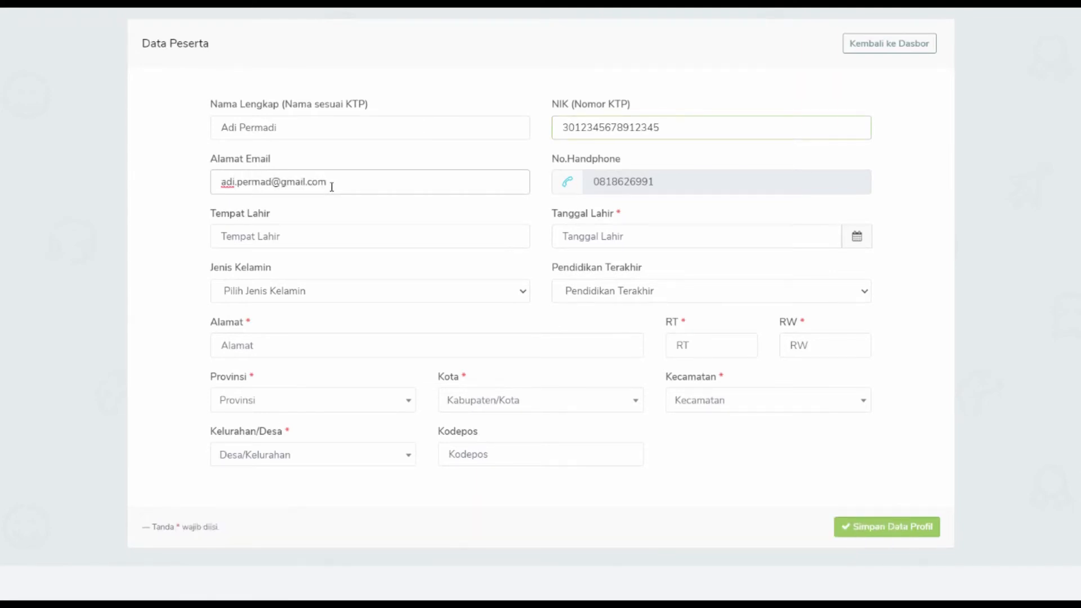
pyautogui.click(270, 183)
pyautogui.write('i')
# Step: Enter birthplace Bandung and navigate the calendar to pick the 12/04/1990 birth date
pyautogui.click(243, 236)
pyautogui.write('B')
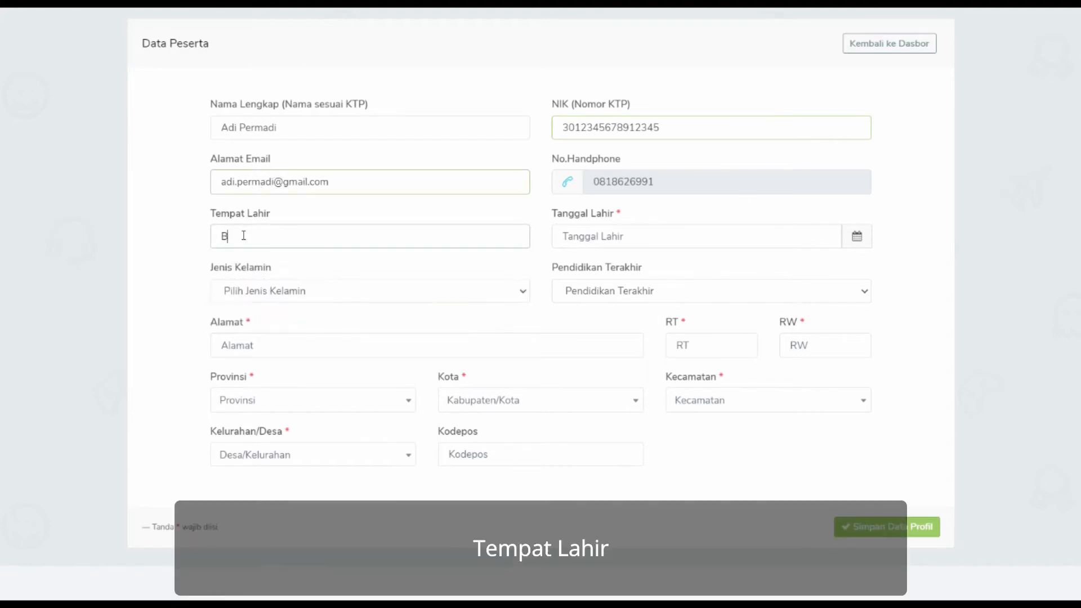
pyautogui.write('andung')
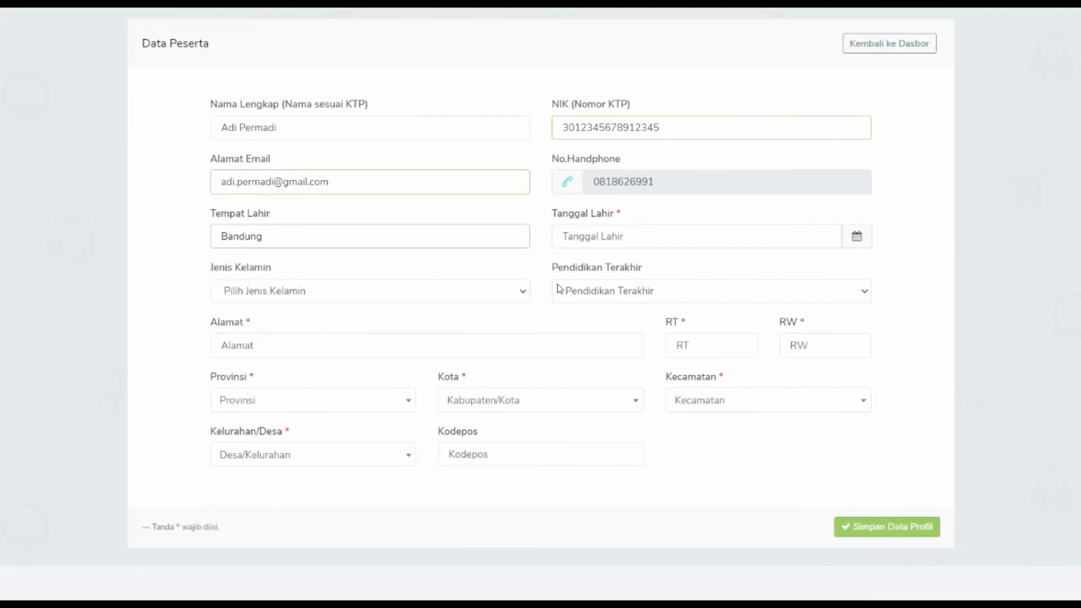
pyautogui.click(597, 236)
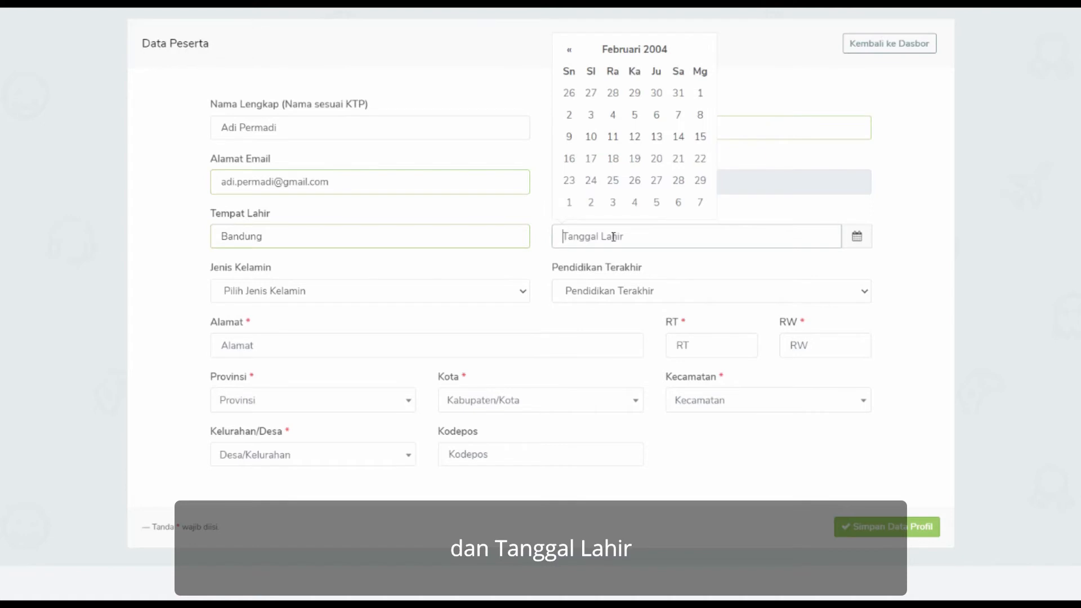
pyautogui.click(597, 51)
pyautogui.click(586, 79)
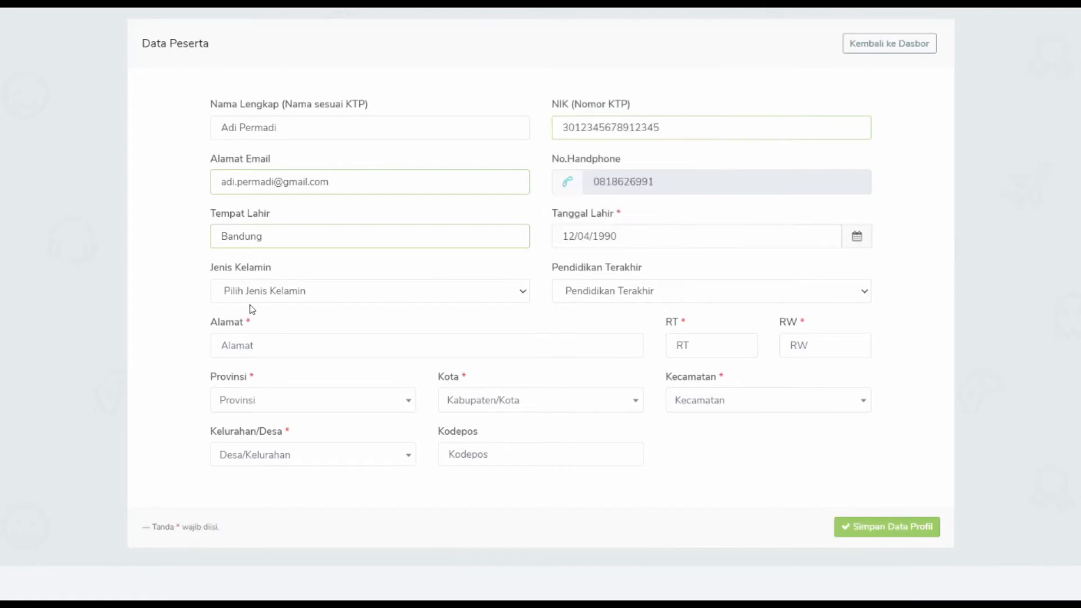
# Step: Set gender to Laki - laki and highest education to S1
pyautogui.click(282, 293)
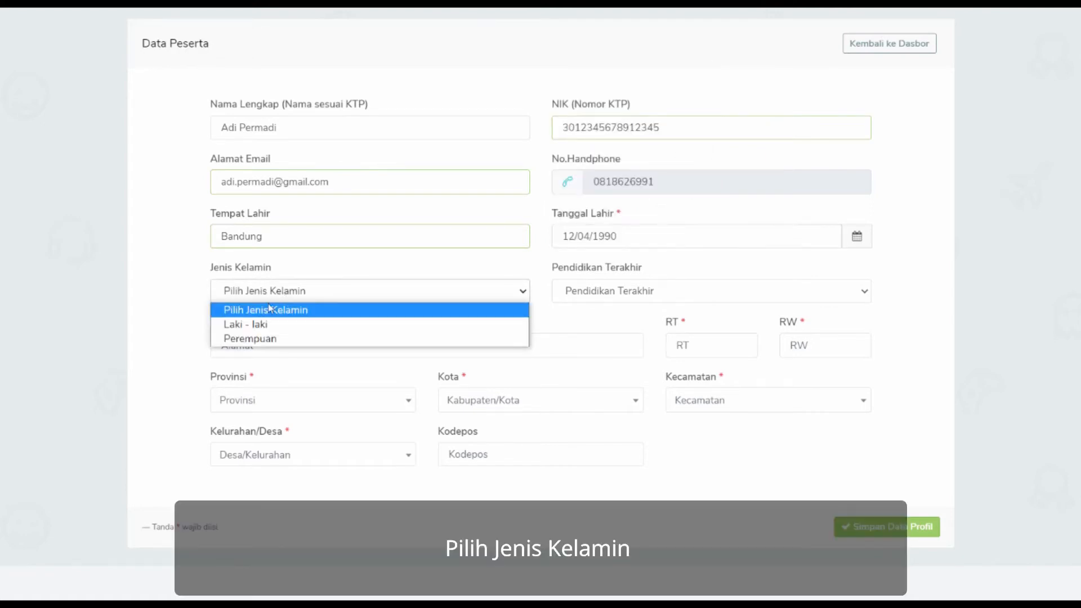
pyautogui.click(309, 326)
pyautogui.click(649, 296)
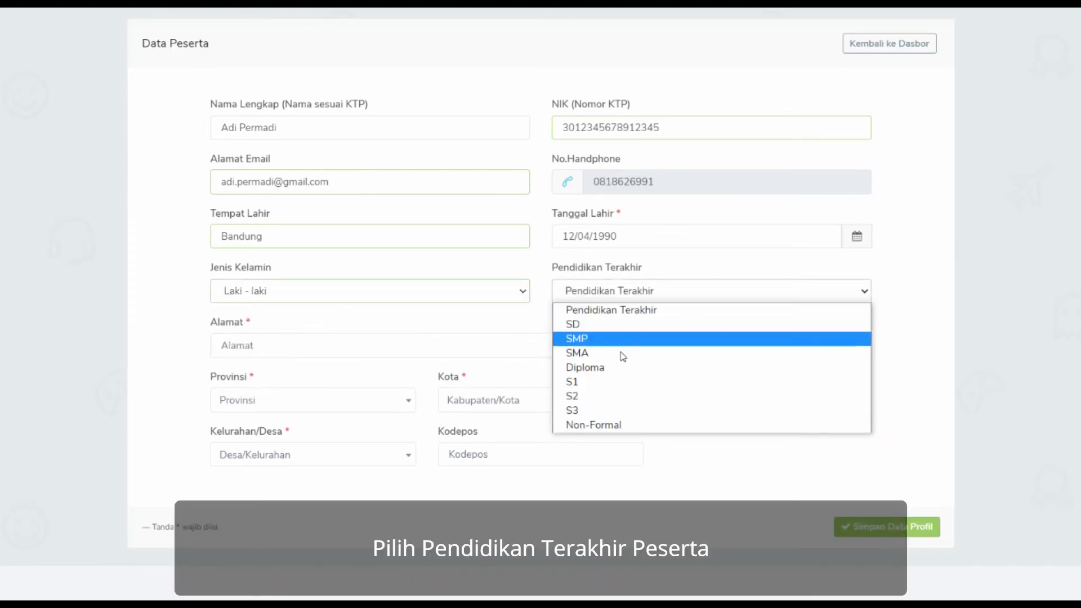
pyautogui.click(631, 382)
pyautogui.click(313, 345)
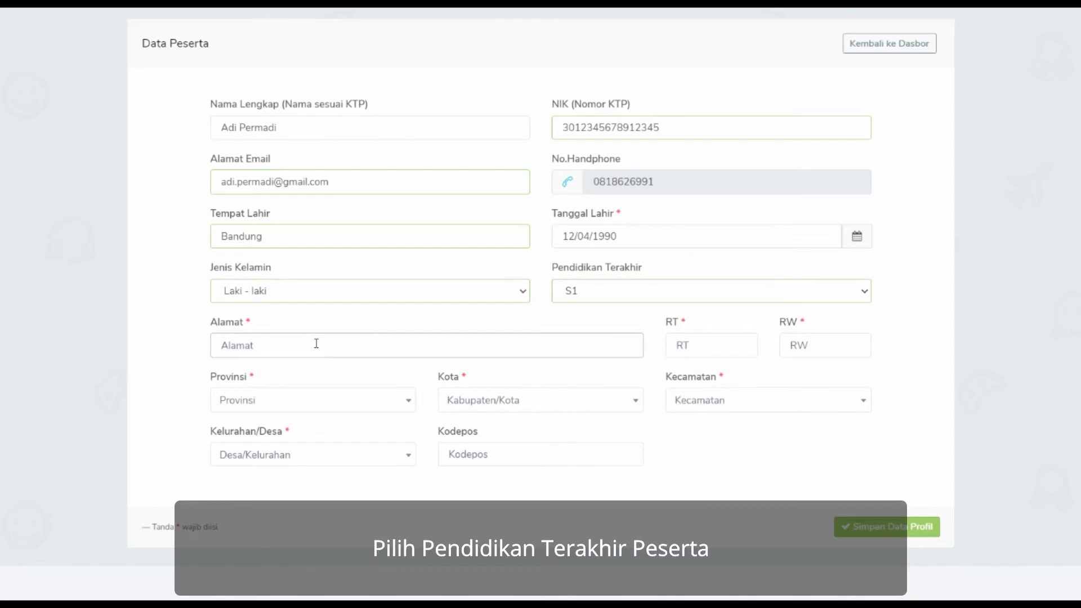
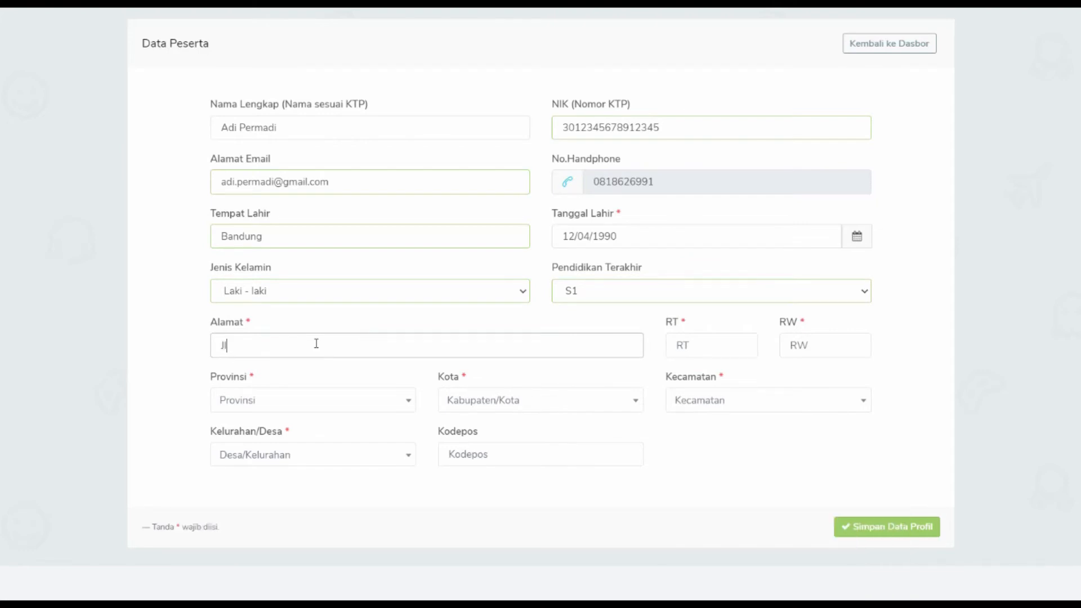
# Step: Enter the participant's street address along with its RT and RW numbers
pyautogui.click(712, 343)
pyautogui.write('12')
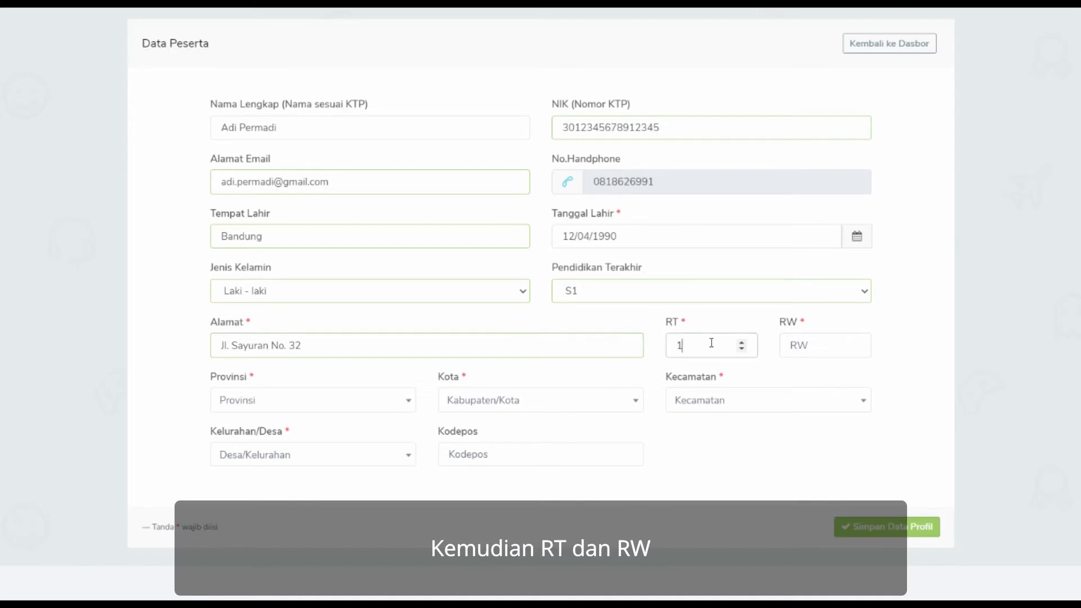
pyautogui.press('Tab')
pyautogui.write('13')
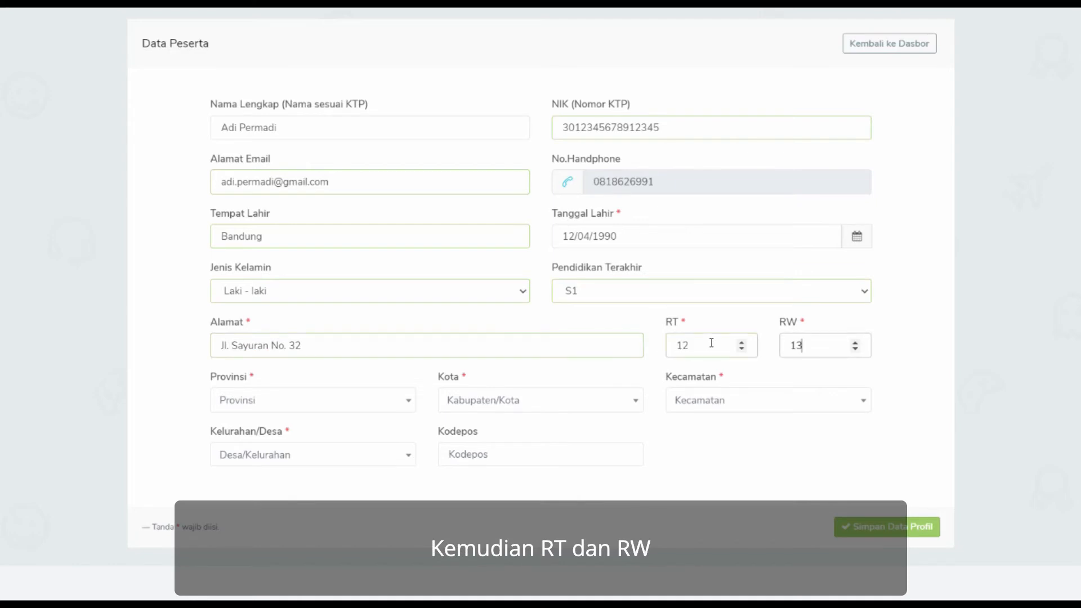
# Step: Choose province JAWA BARAT and regency KAB. BANDUNG, then the district, village and postcode
pyautogui.click(395, 408)
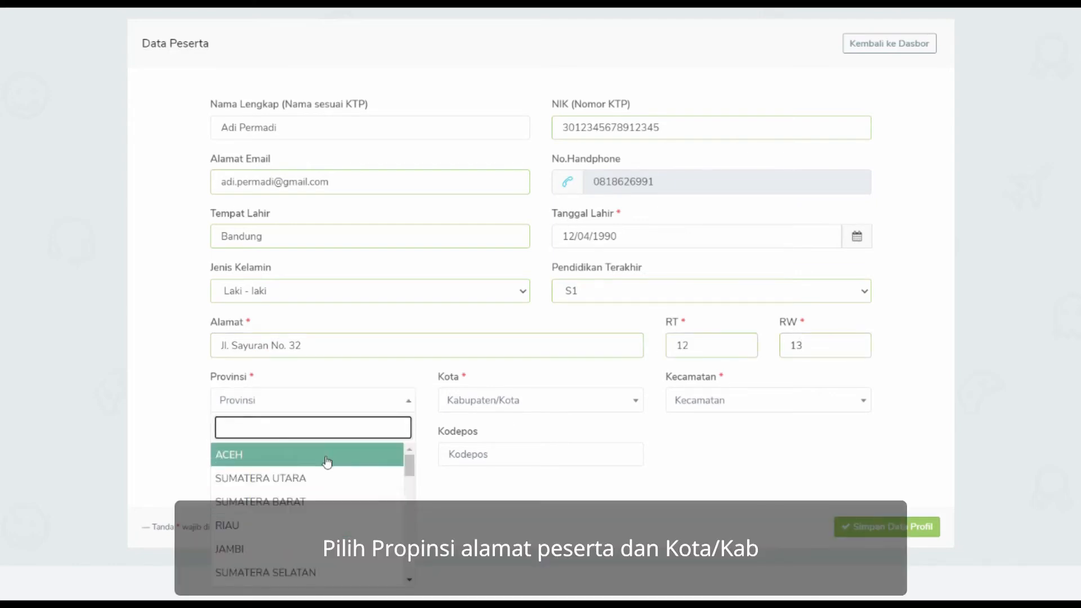
pyautogui.scroll(-5, 319, 523)
pyautogui.click(315, 523)
pyautogui.click(523, 408)
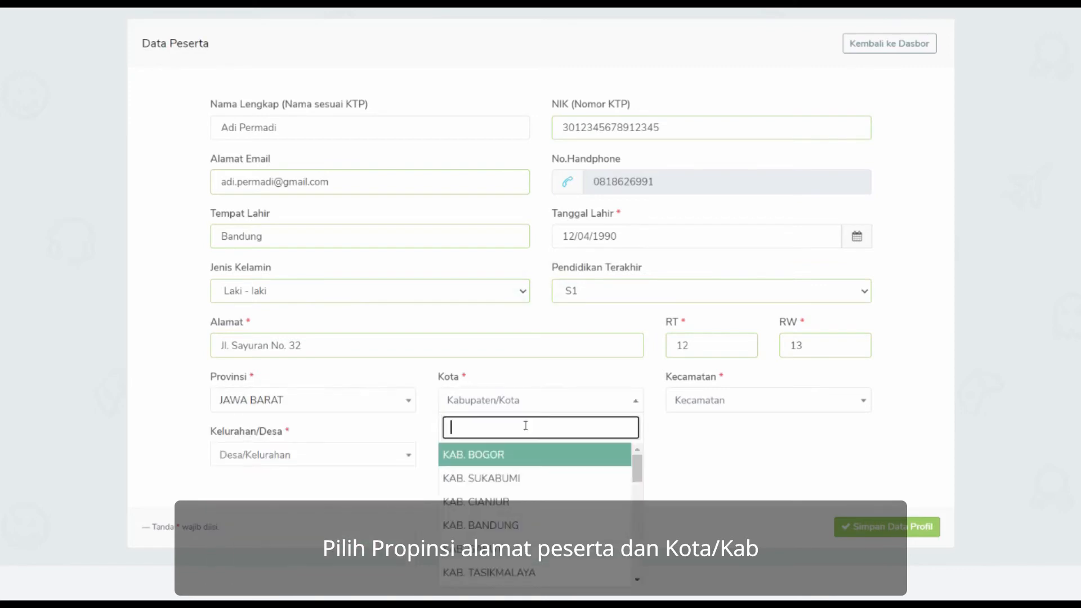
pyautogui.click(524, 525)
pyautogui.click(721, 401)
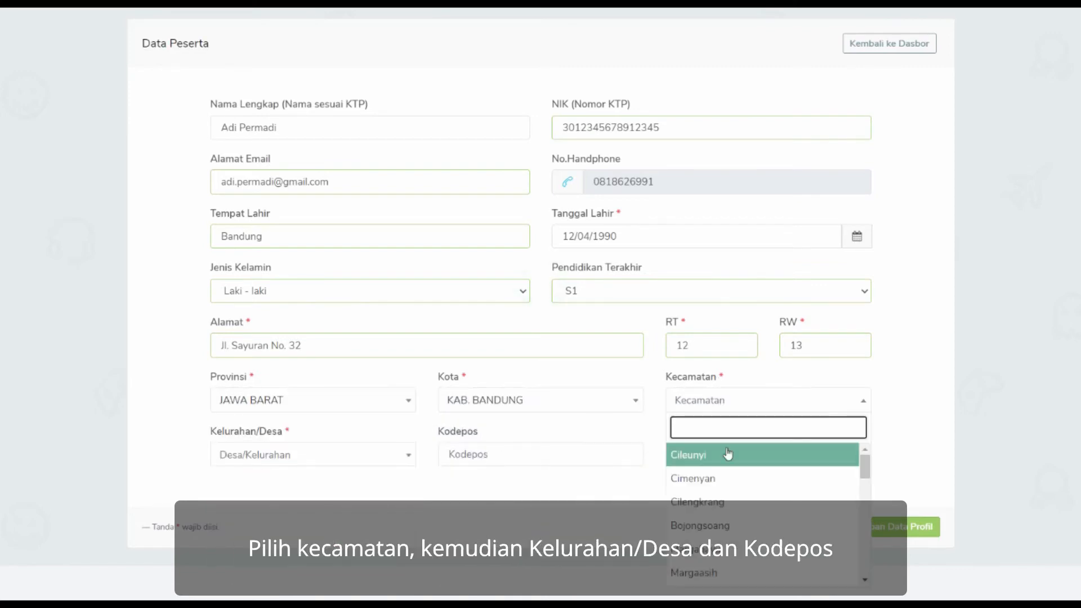
pyautogui.click(725, 525)
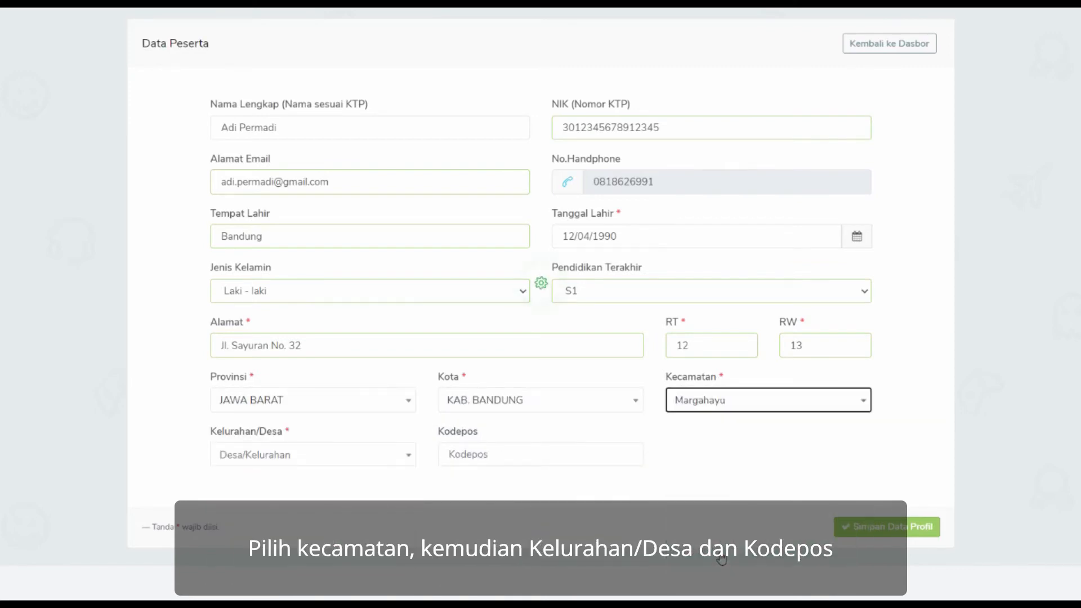
pyautogui.click(341, 460)
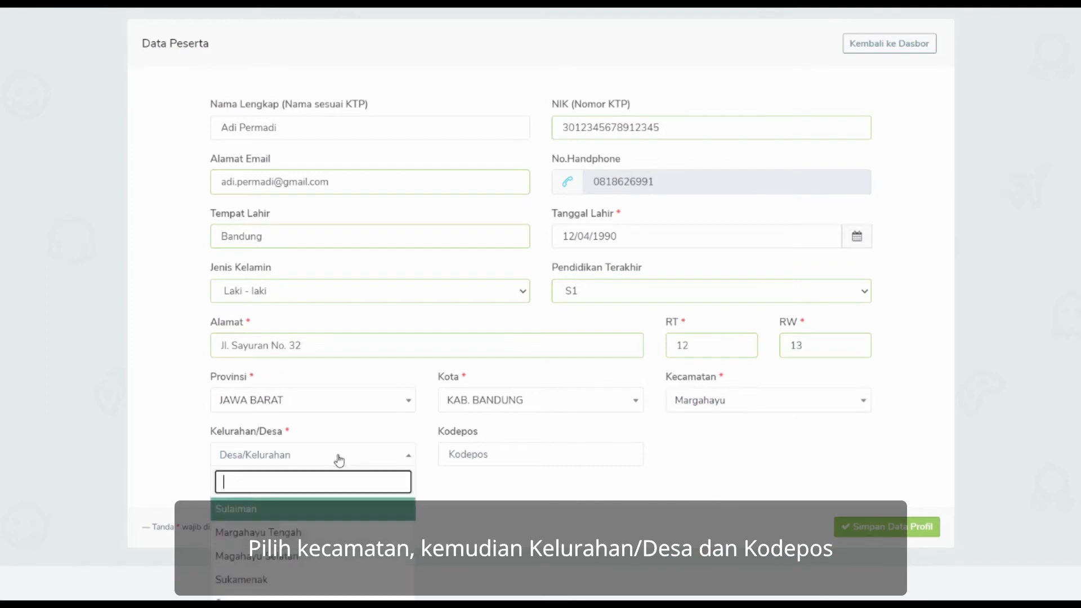
pyautogui.click(306, 580)
pyautogui.click(504, 457)
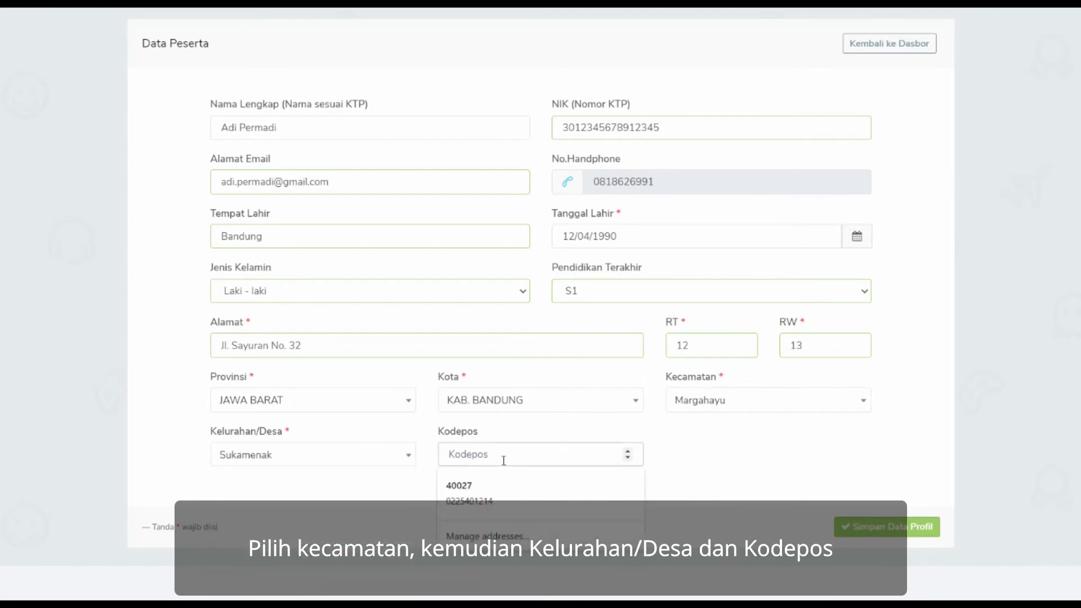
pyautogui.write('40227')
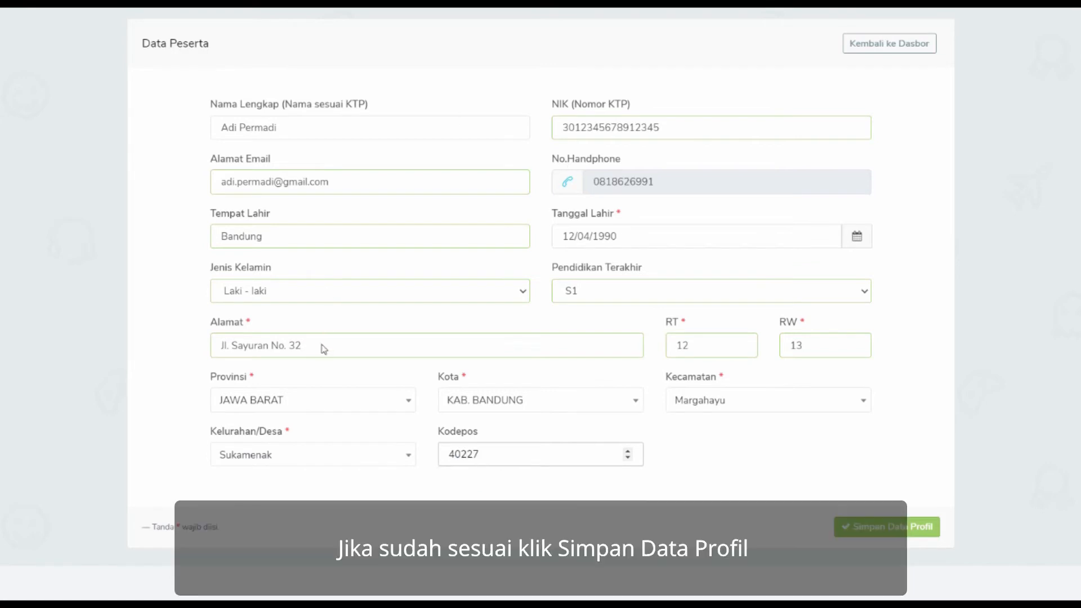
# Step: Save the participant profile, confirming with Ya, yakin! and OK
pyautogui.click(897, 528)
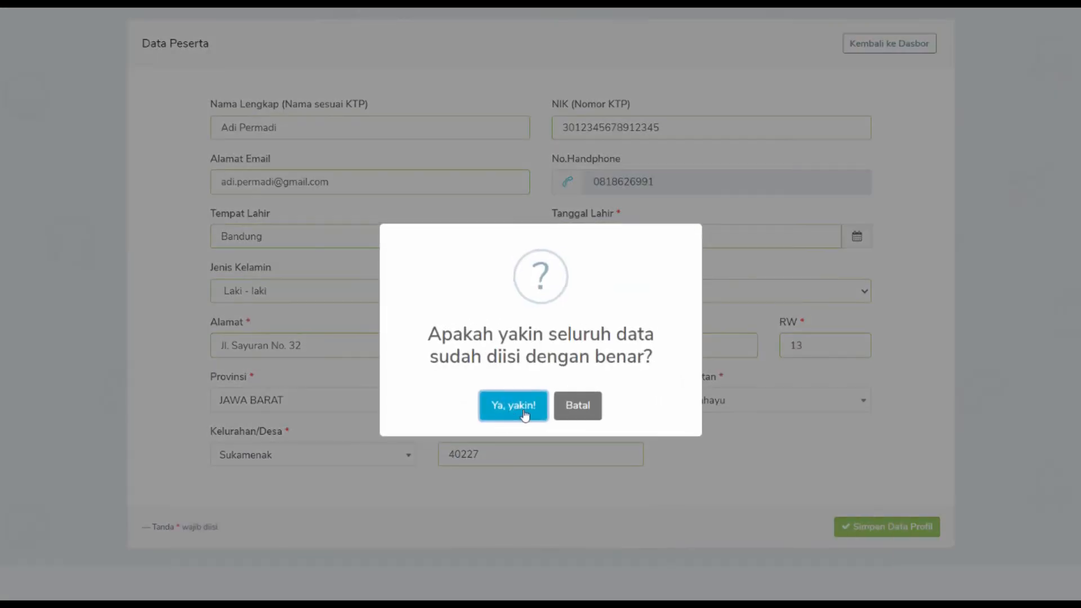
pyautogui.click(522, 411)
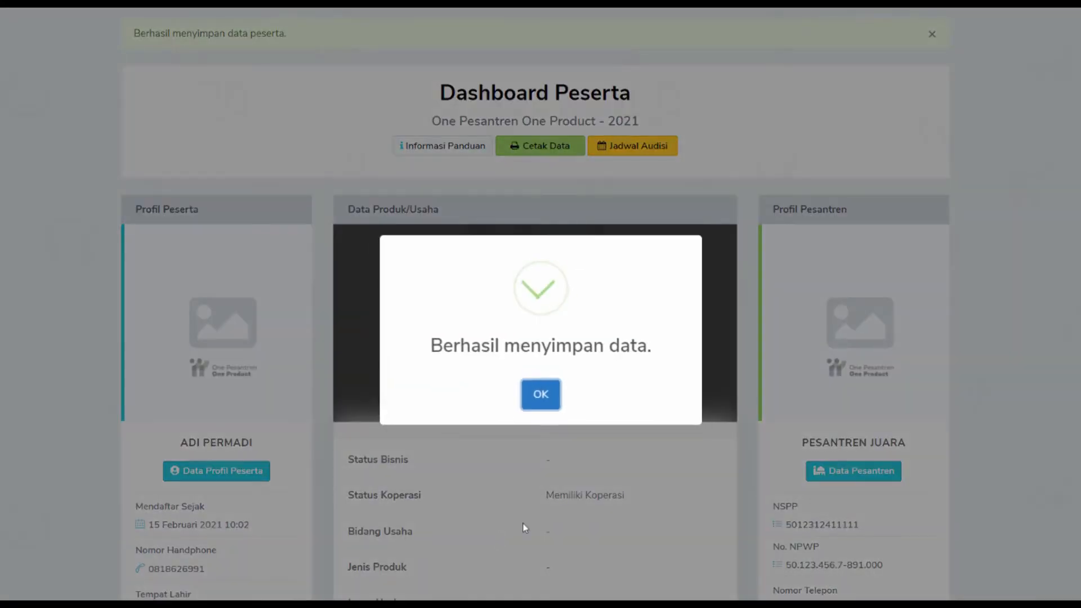
pyautogui.click(541, 394)
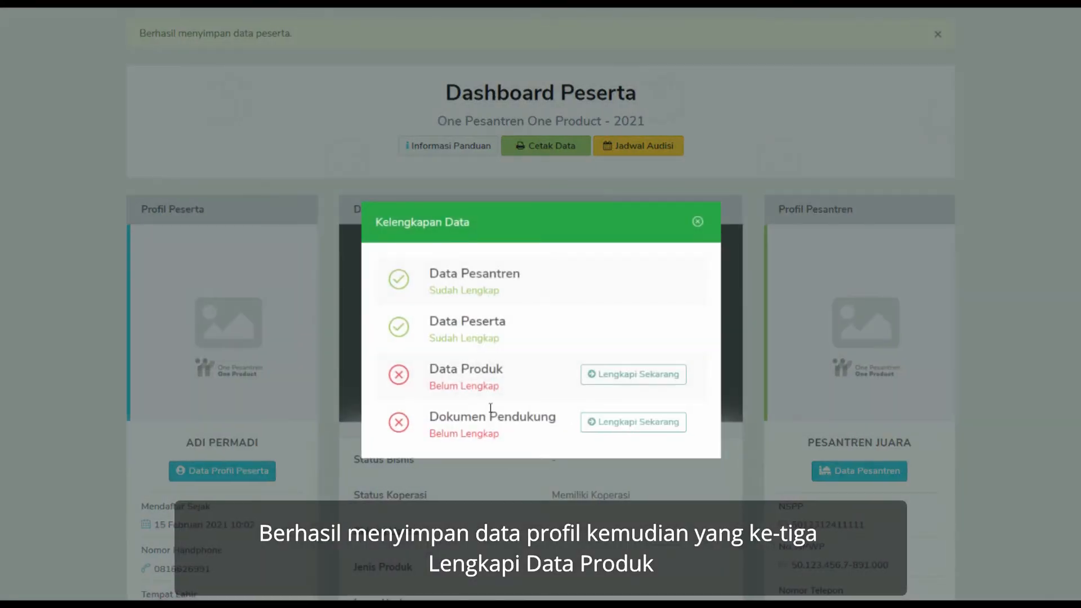
# Step: Open the product data form and set Bidang Usaha to Makanan, replacing an initial Lainnya choice
pyautogui.click(608, 375)
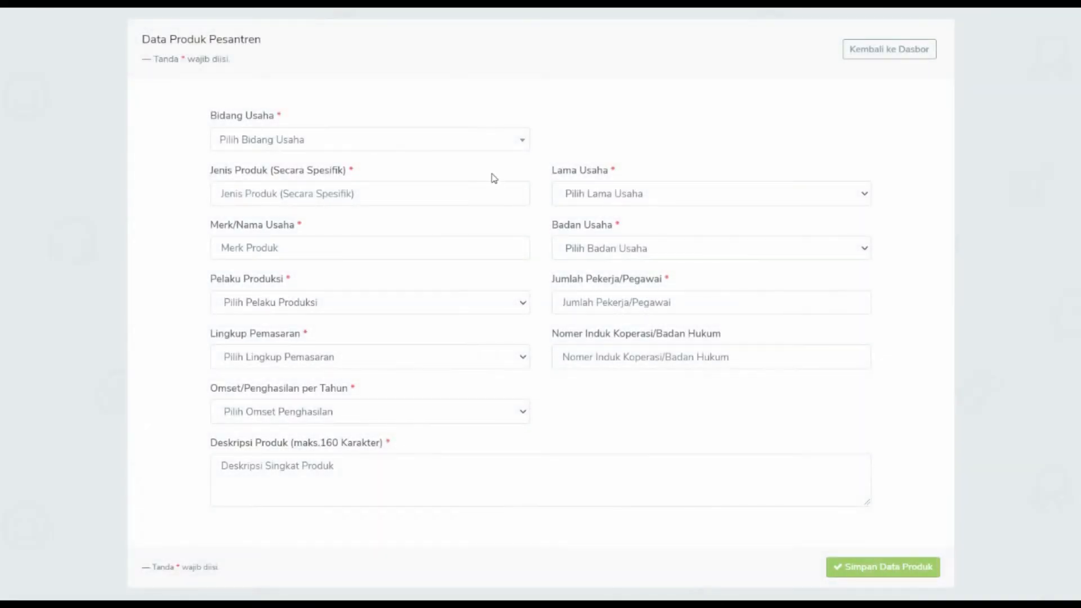
pyautogui.click(439, 143)
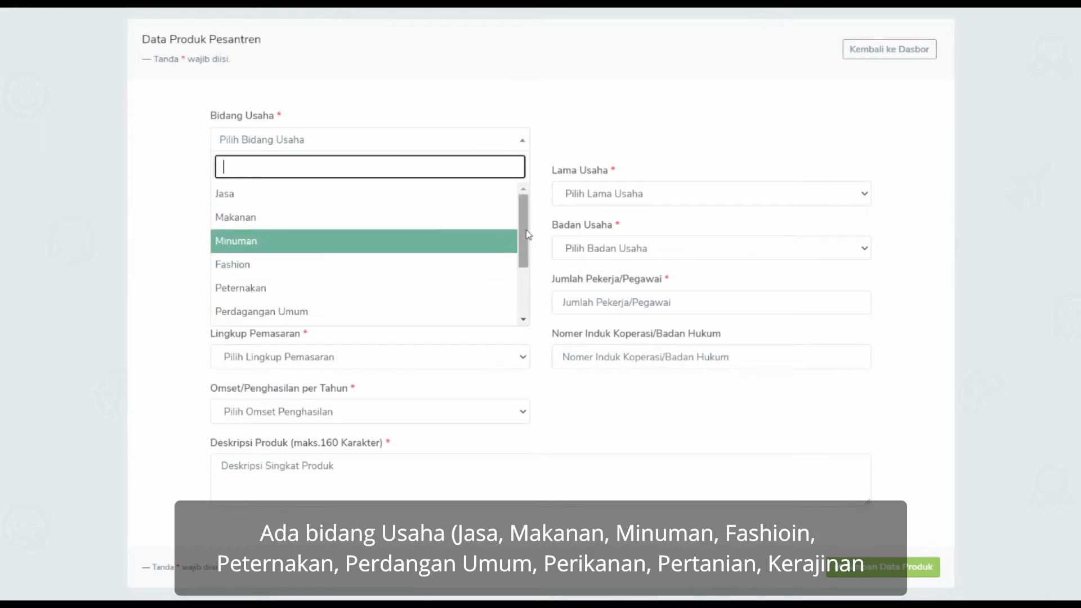
pyautogui.moveTo(527, 234); pyautogui.dragTo(528, 281)
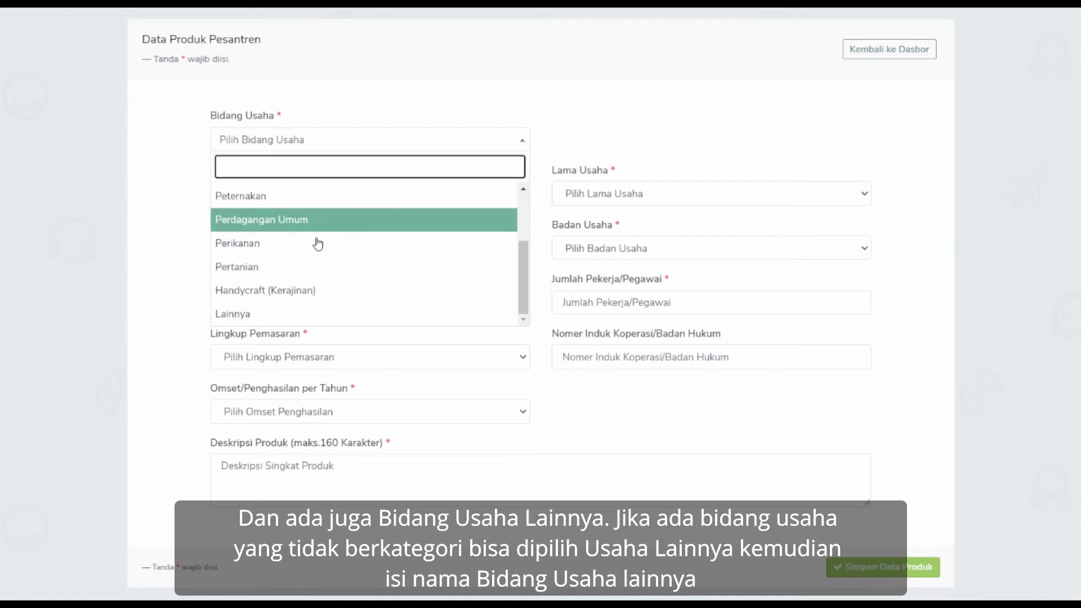
pyautogui.scroll(2, 318, 275)
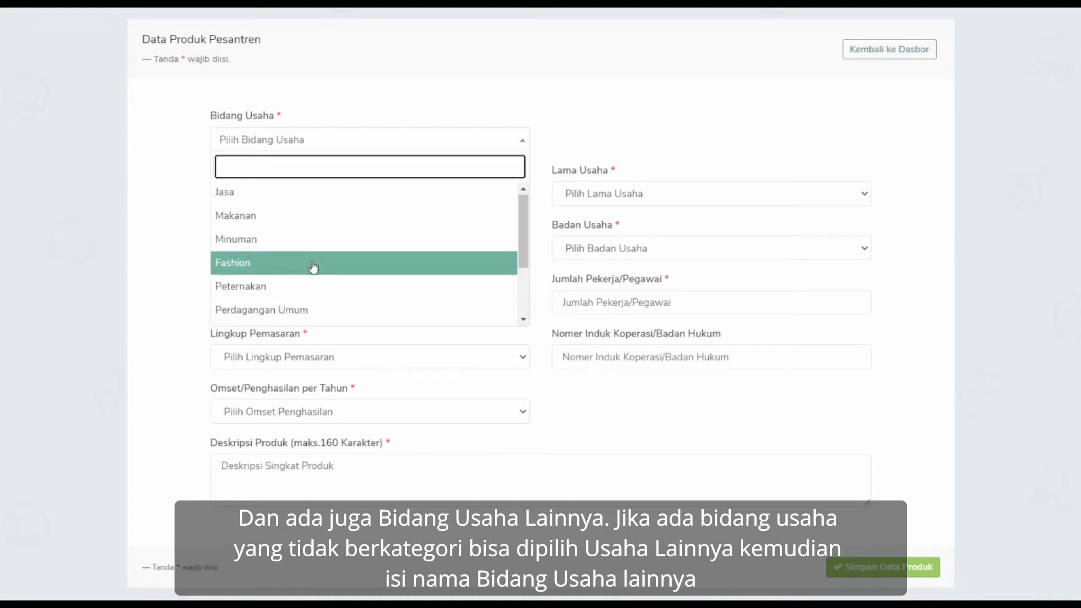
pyautogui.scroll(-2, 316, 280)
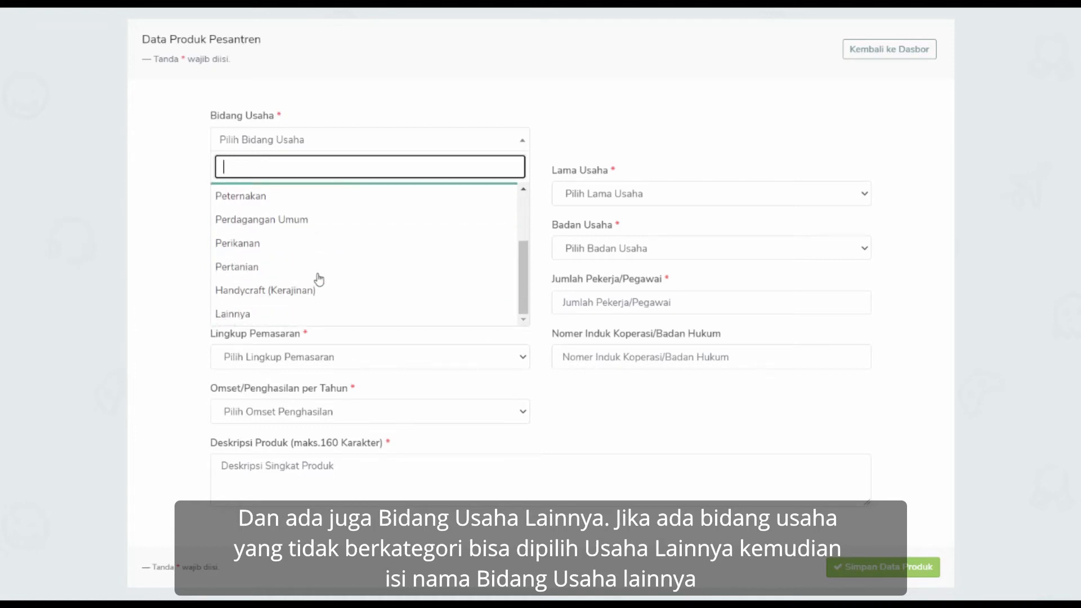
pyautogui.click(352, 318)
pyautogui.click(653, 139)
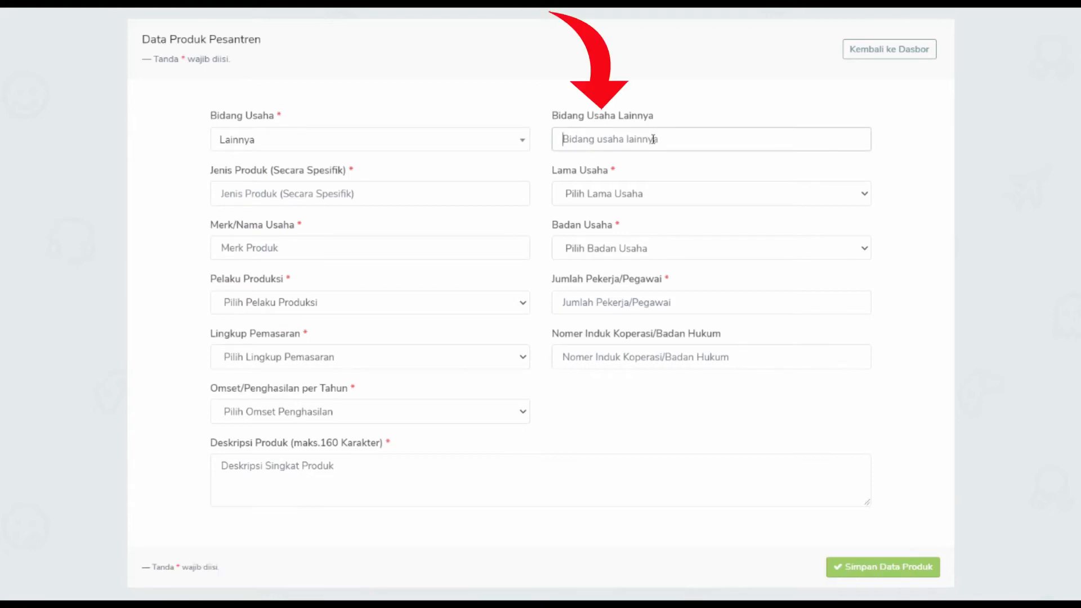
pyautogui.click(381, 144)
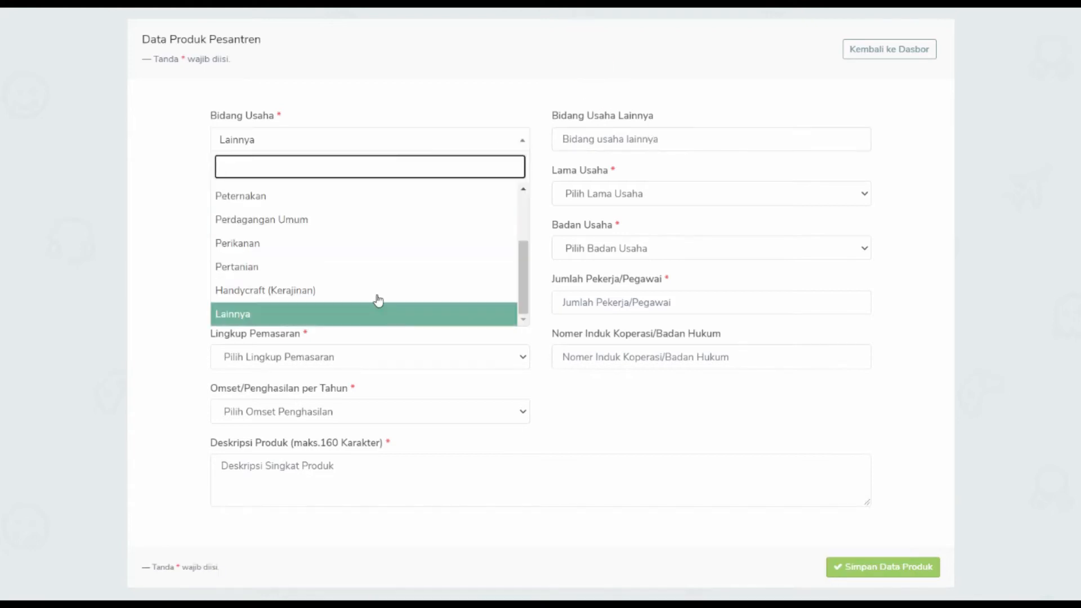
pyautogui.scroll(2, 299, 226)
pyautogui.click(326, 223)
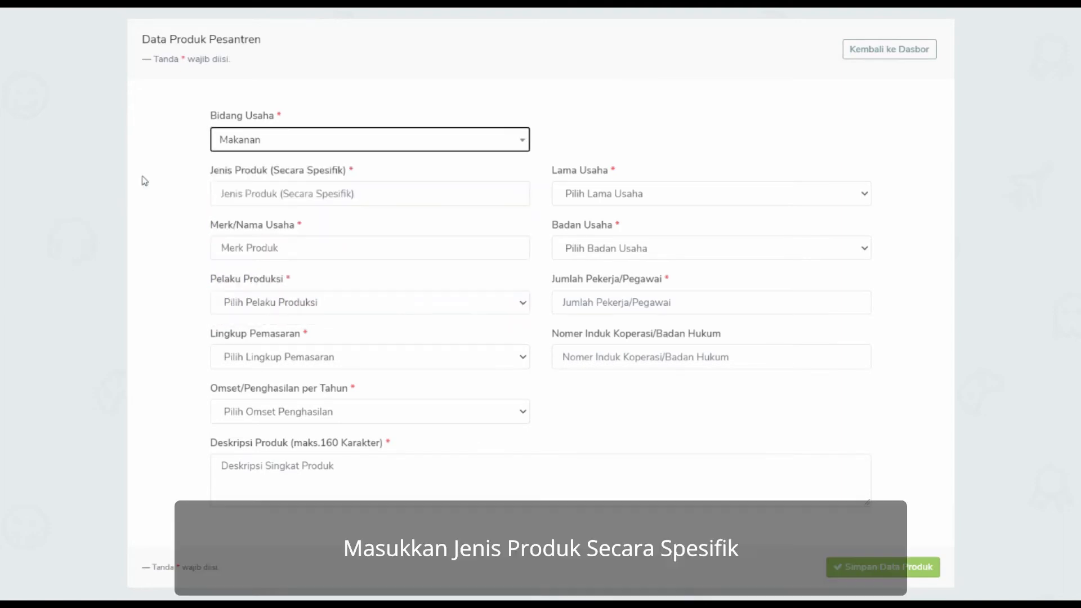
# Step: Enter product type 'Kue Pandan Alami' and brand name 'Adi Pandan Kue'
pyautogui.click(293, 193)
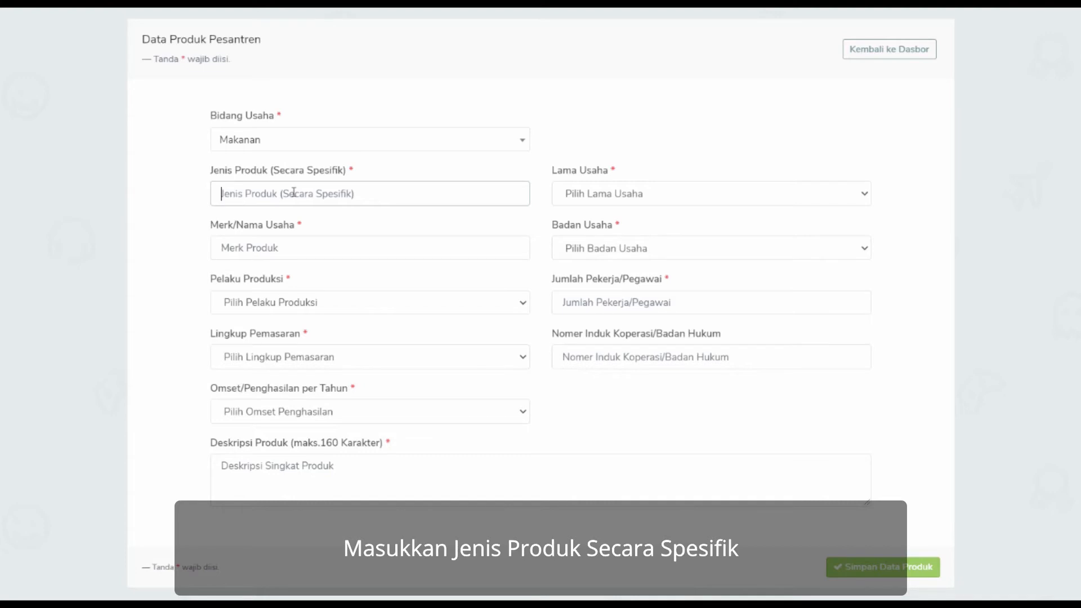
pyautogui.write('Kue Pandan Alami')
pyautogui.click(299, 245)
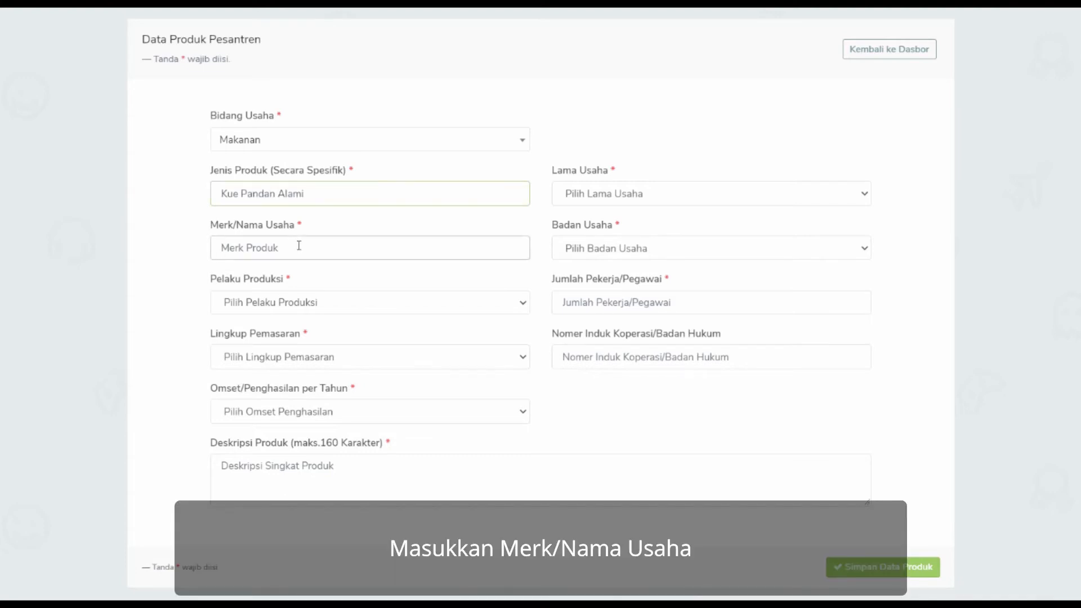
pyautogui.write('Adi Pandan Kue')
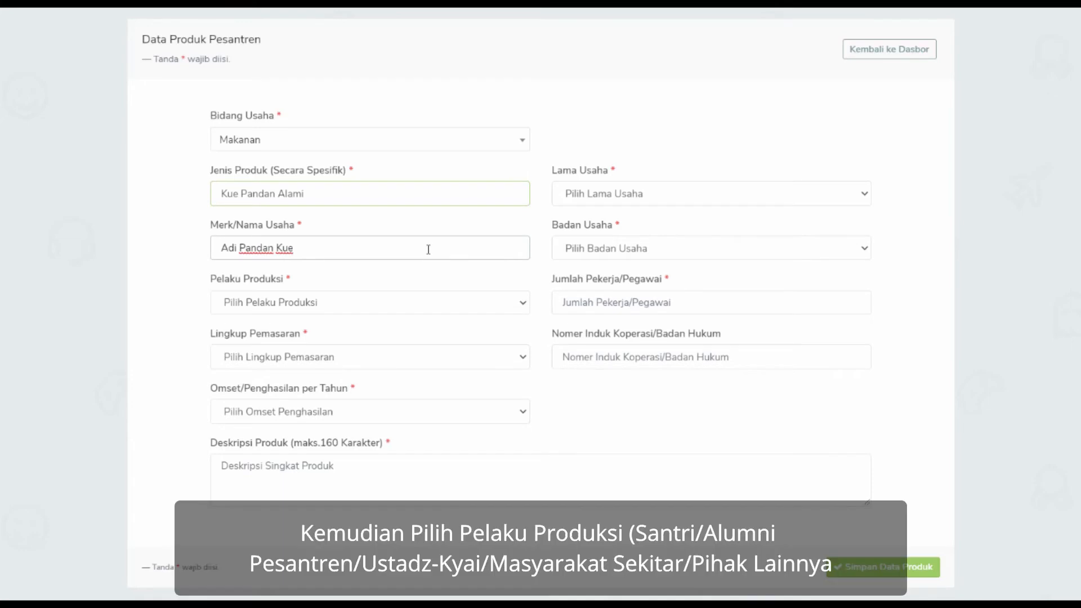
# Step: Choose producer Alumni Pesantren, market scope Lingkungan Pesantren, and turnover under IDR 50.000.000
pyautogui.click(355, 305)
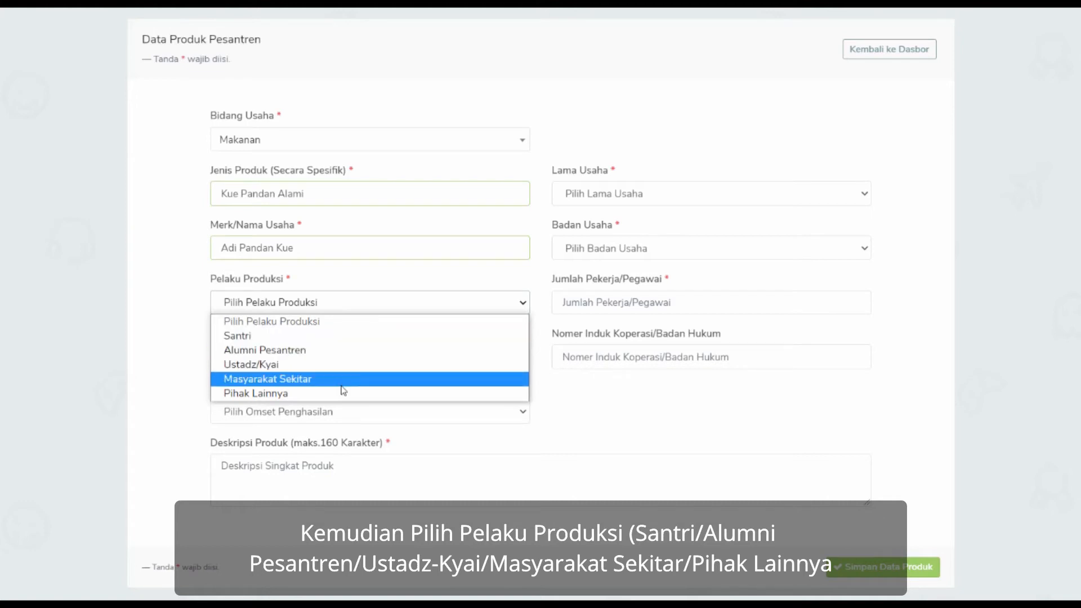
pyautogui.click(380, 351)
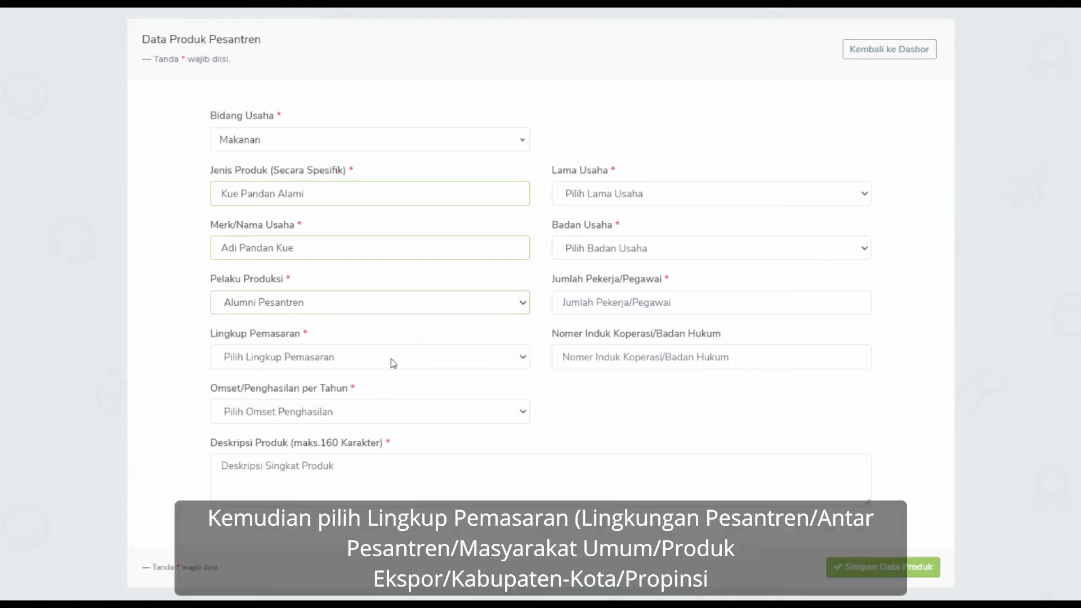
pyautogui.click(370, 364)
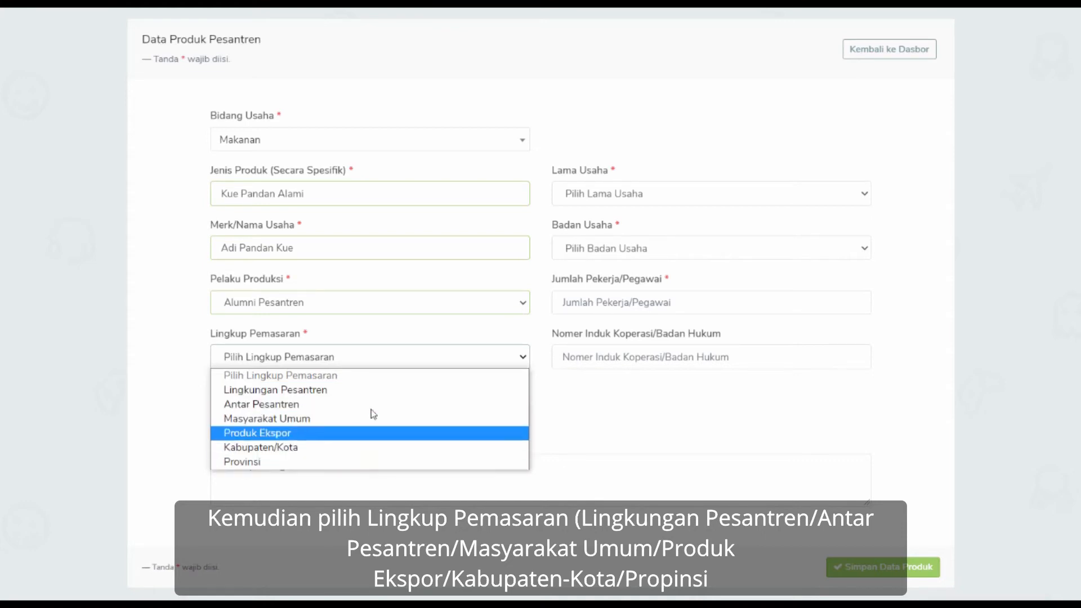
pyautogui.click(381, 390)
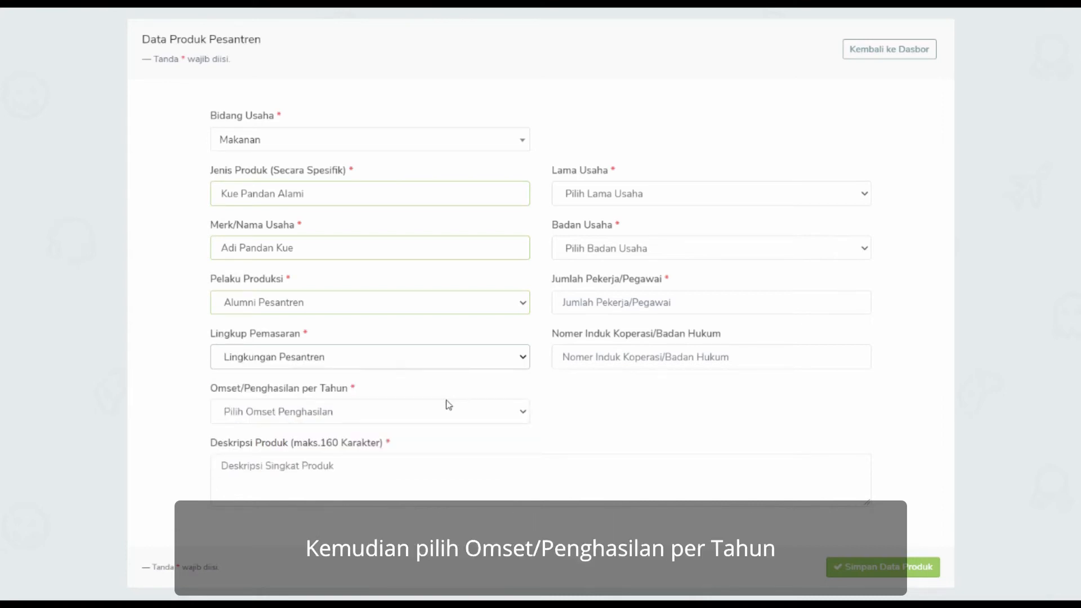
pyautogui.click(393, 416)
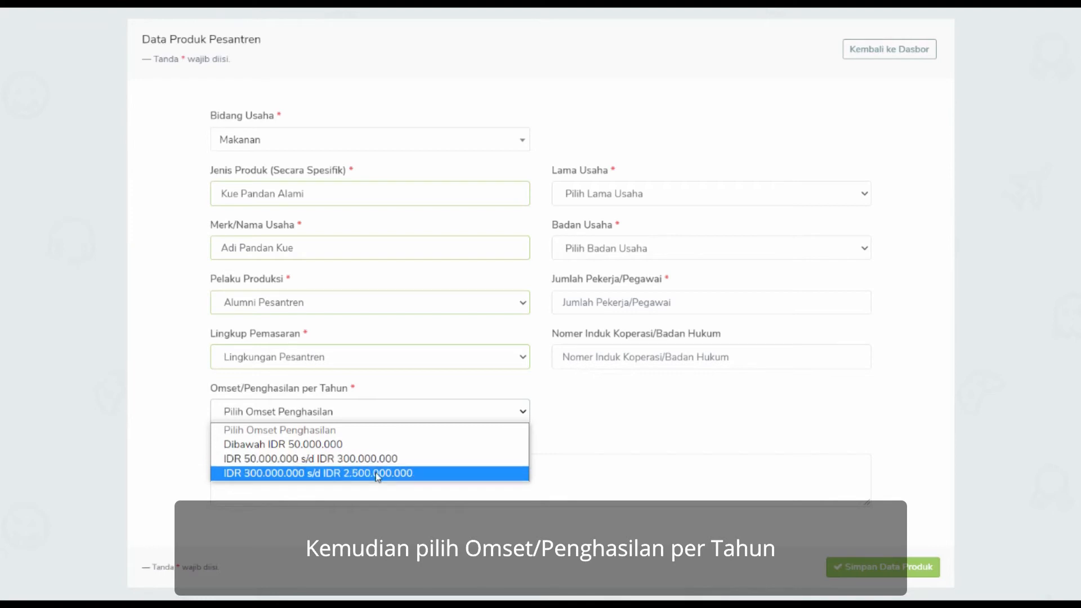
pyautogui.click(376, 444)
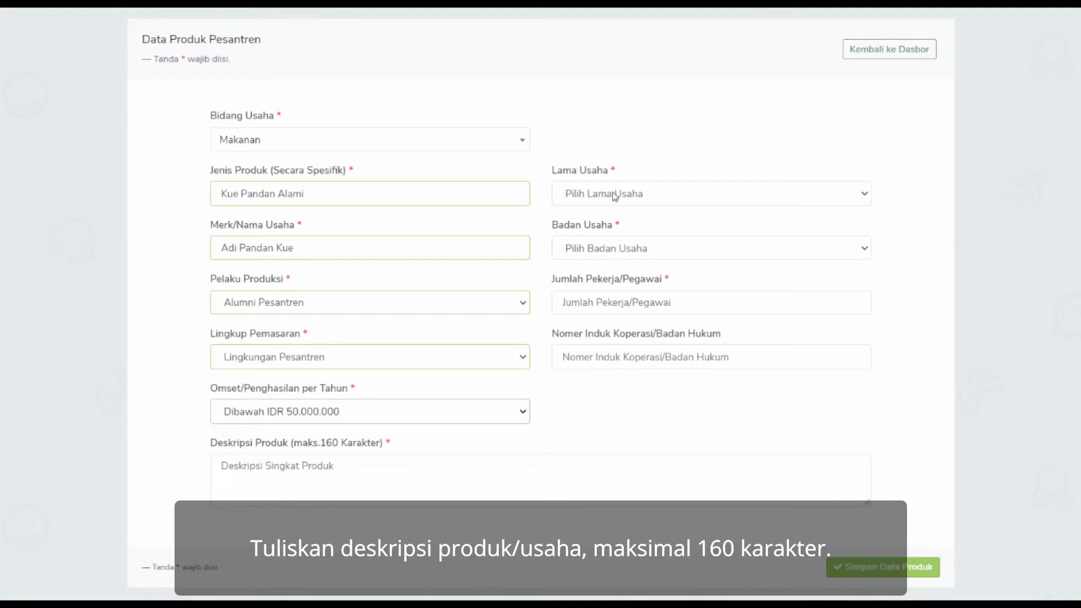
# Step: Add the Kue Pandan description, with business age 0 - 1 Tahun and legal entity Tidak ada
pyautogui.click(402, 479)
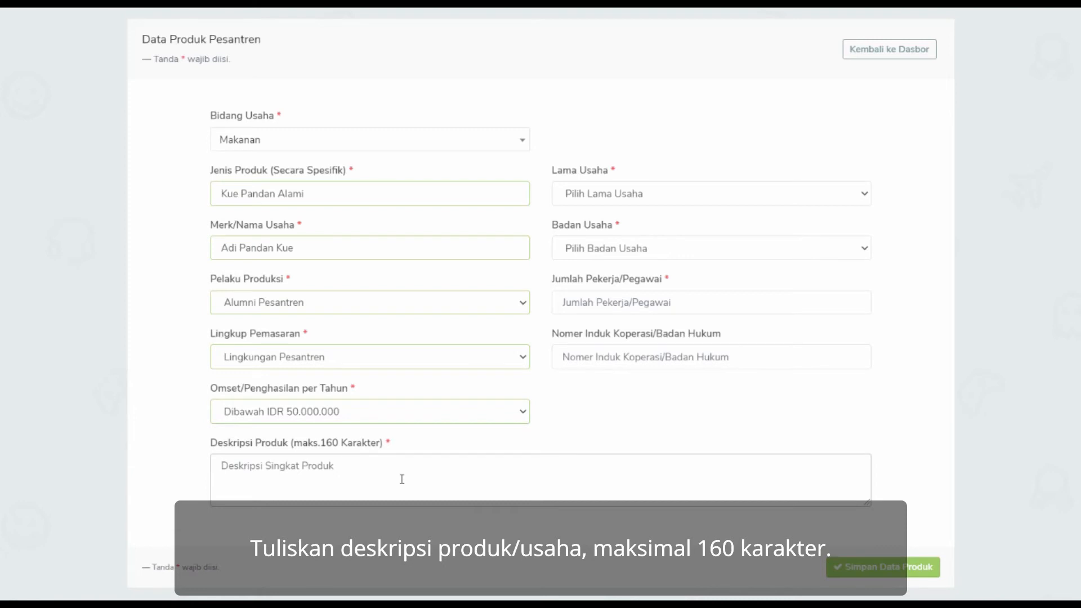
pyautogui.write('Kue Pandan bahan alami nikmat untuk sarapan dan bergizi.')
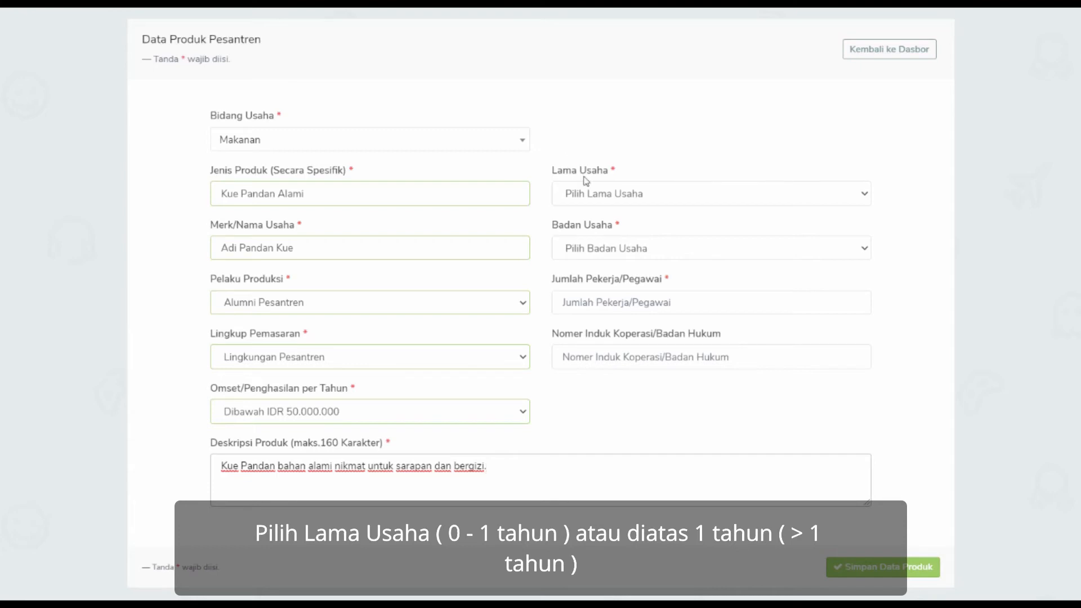
pyautogui.click(613, 194)
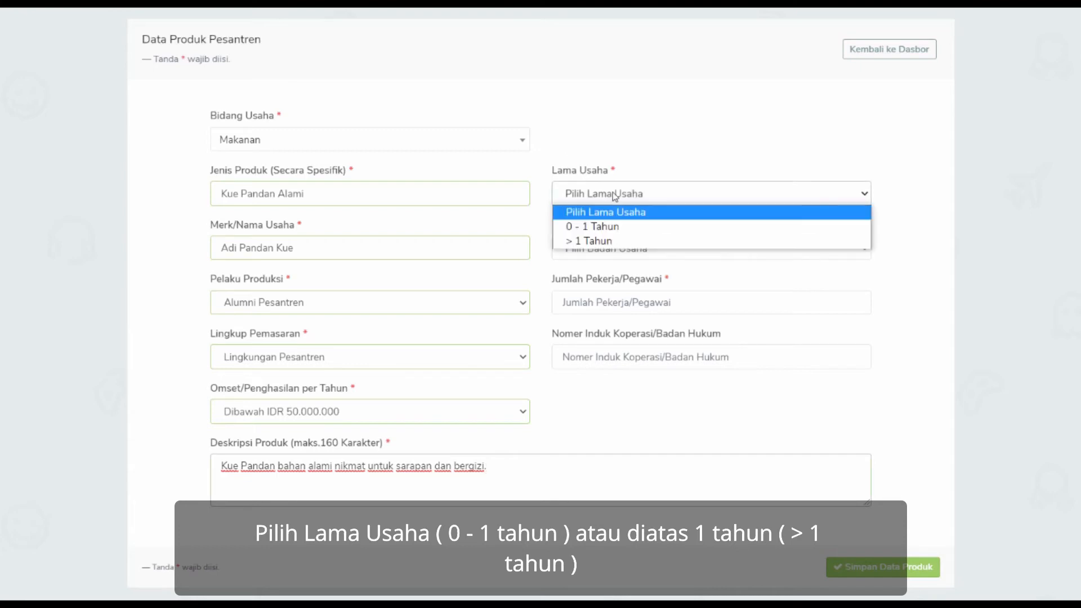
pyautogui.click(619, 228)
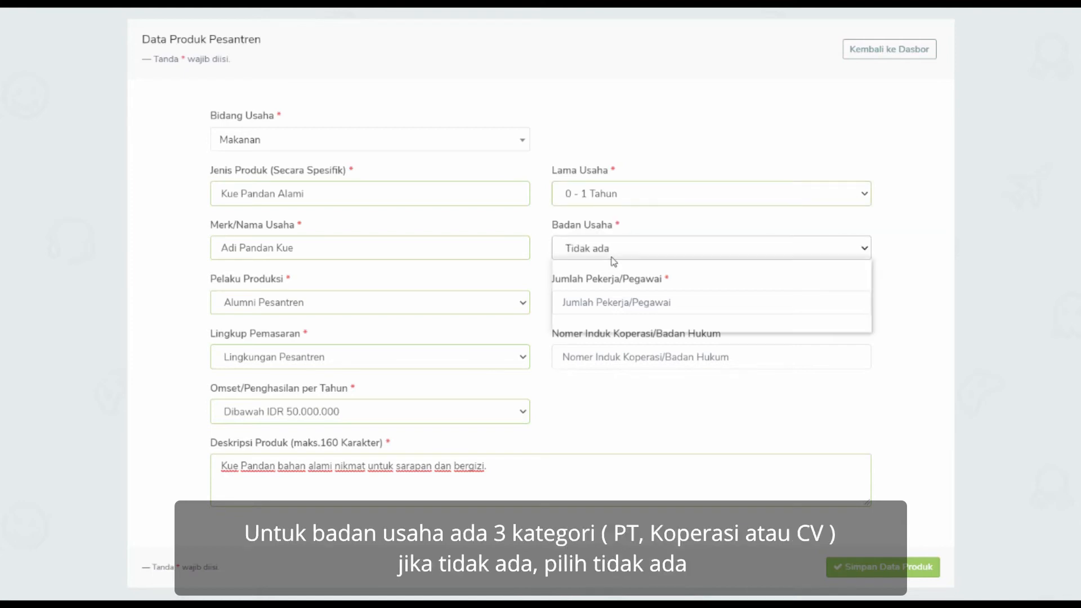
pyautogui.click(613, 256)
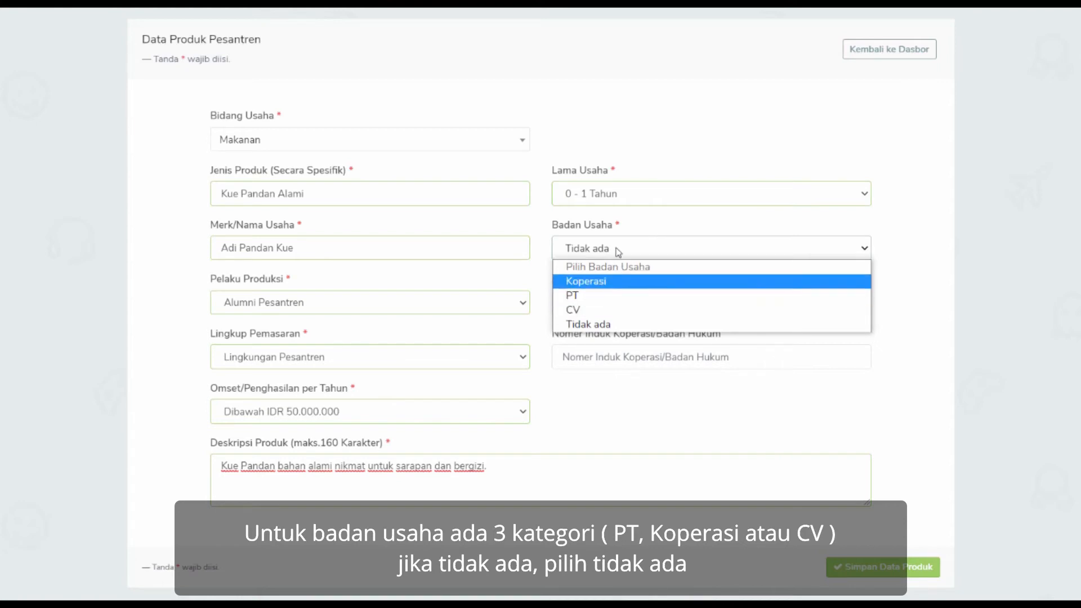
pyautogui.click(602, 323)
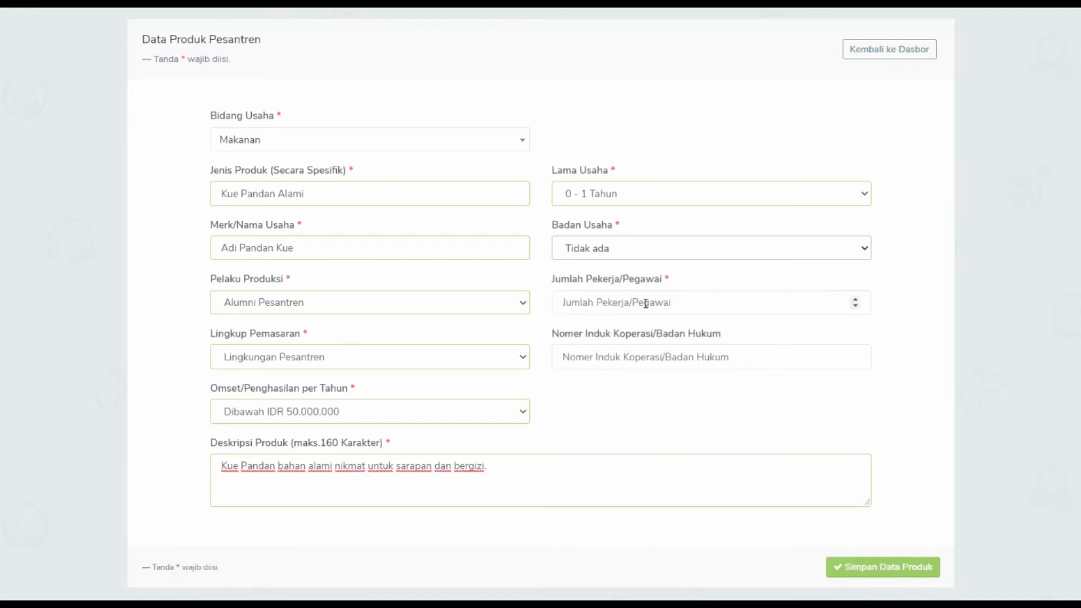
# Step: Enter 10 workers and leave the legal entity registration number empty
pyautogui.click(645, 302)
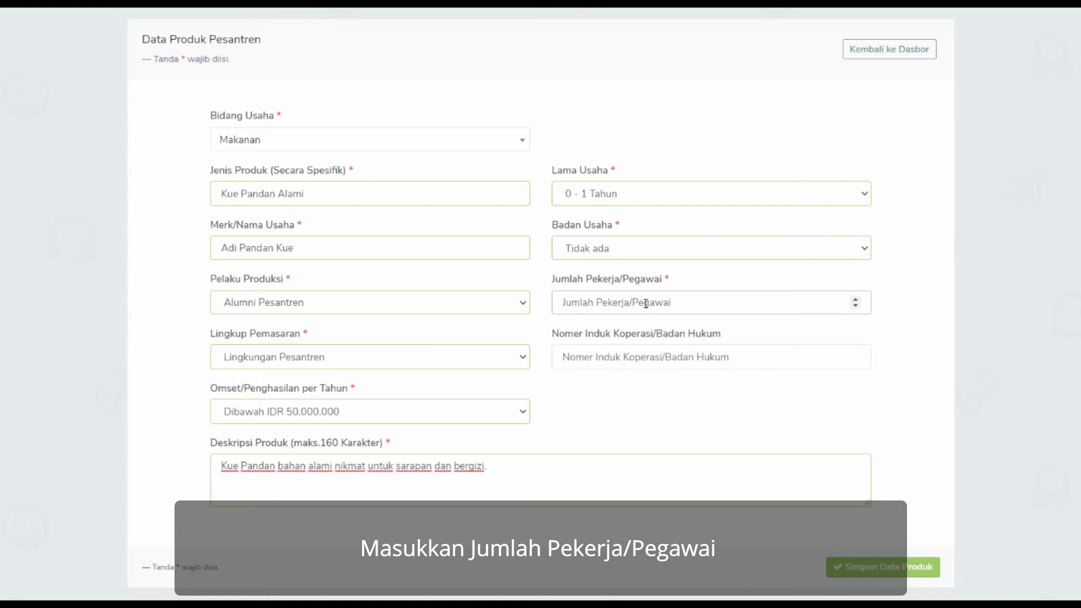
pyautogui.write('10')
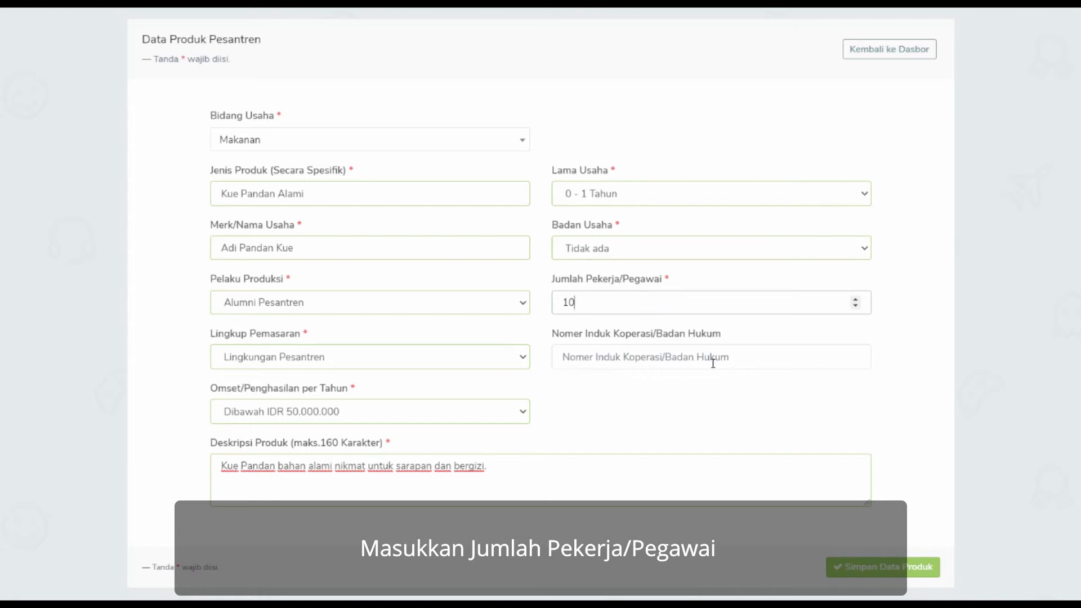
pyautogui.click(694, 359)
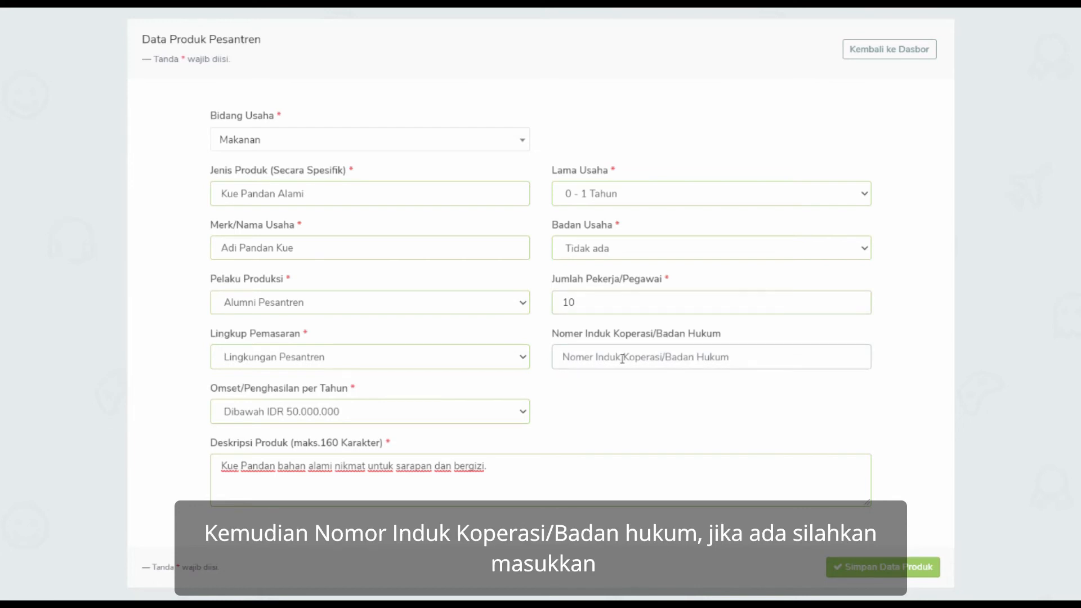
pyautogui.write('A10')
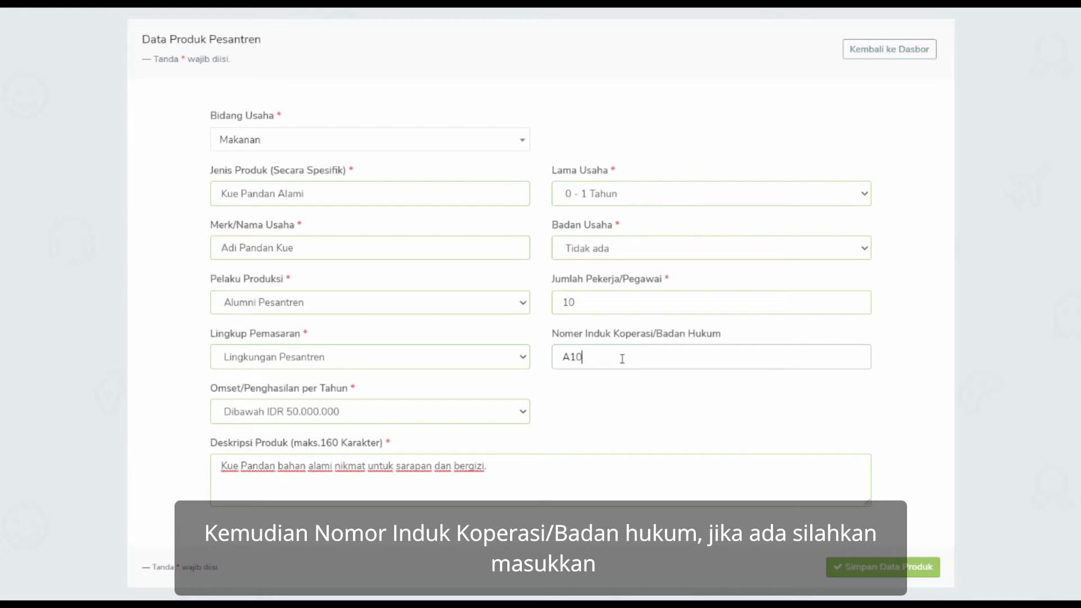
pyautogui.write('123456789')
pyautogui.doubleClick(625, 359)
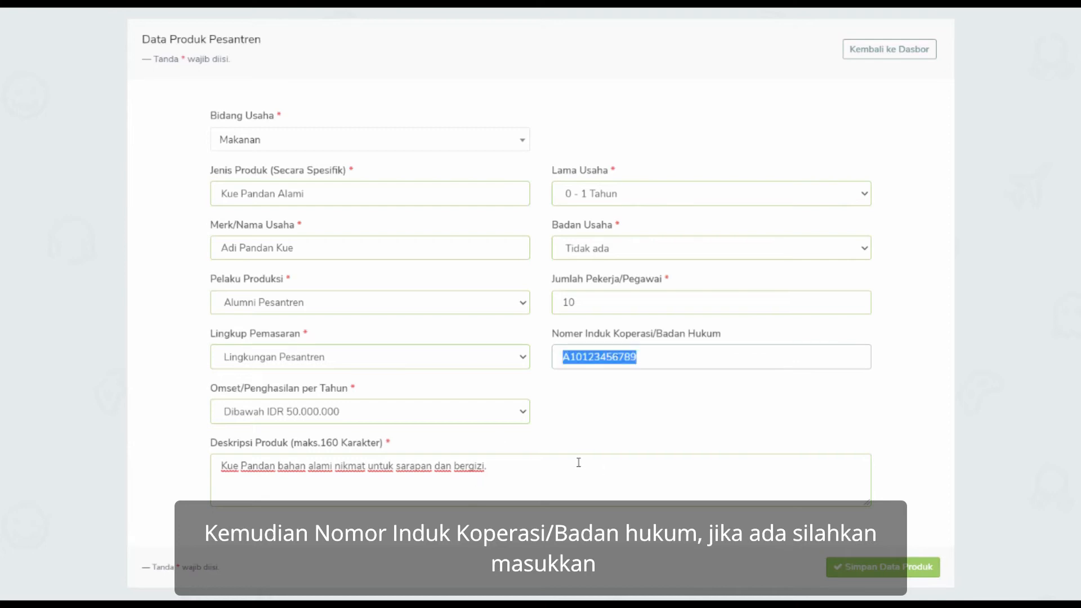
pyautogui.press('BackSpace')
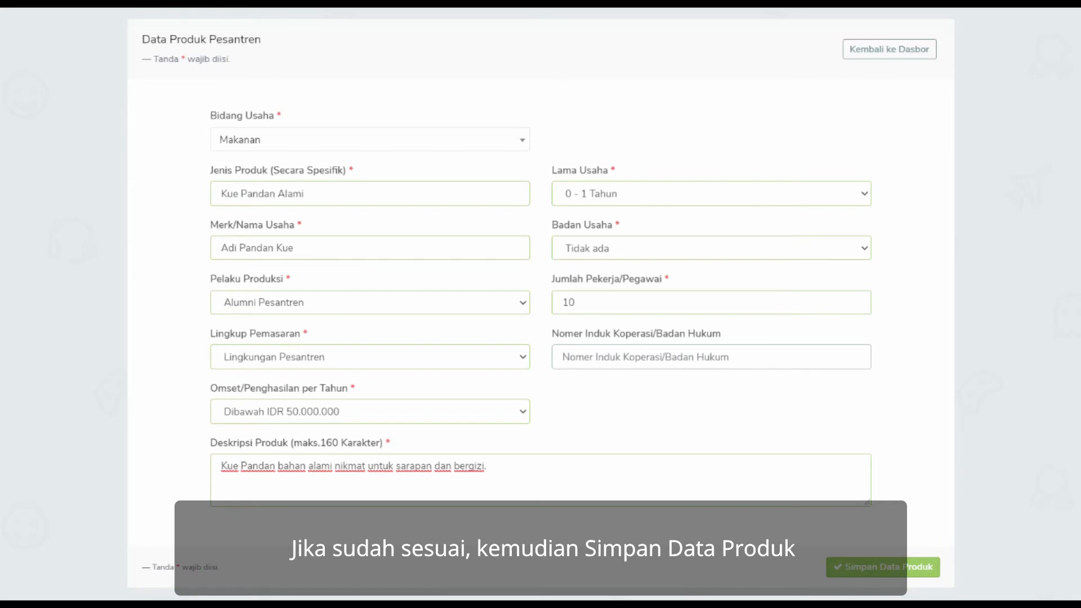
# Step: Save the product data with Lengkap and OK, then go to the document upload page
pyautogui.click(889, 569)
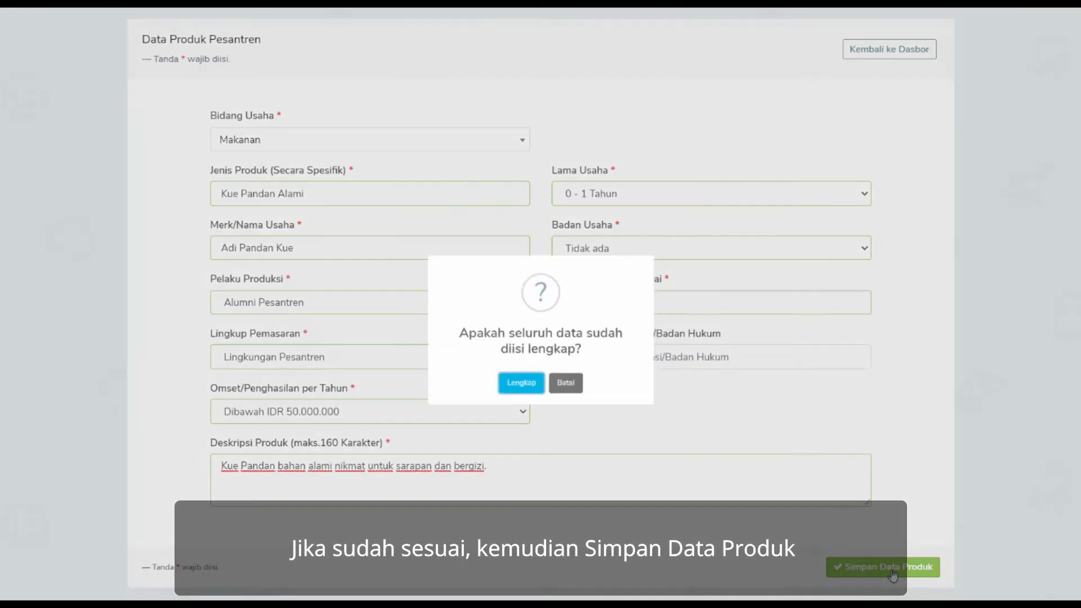
pyautogui.click(525, 408)
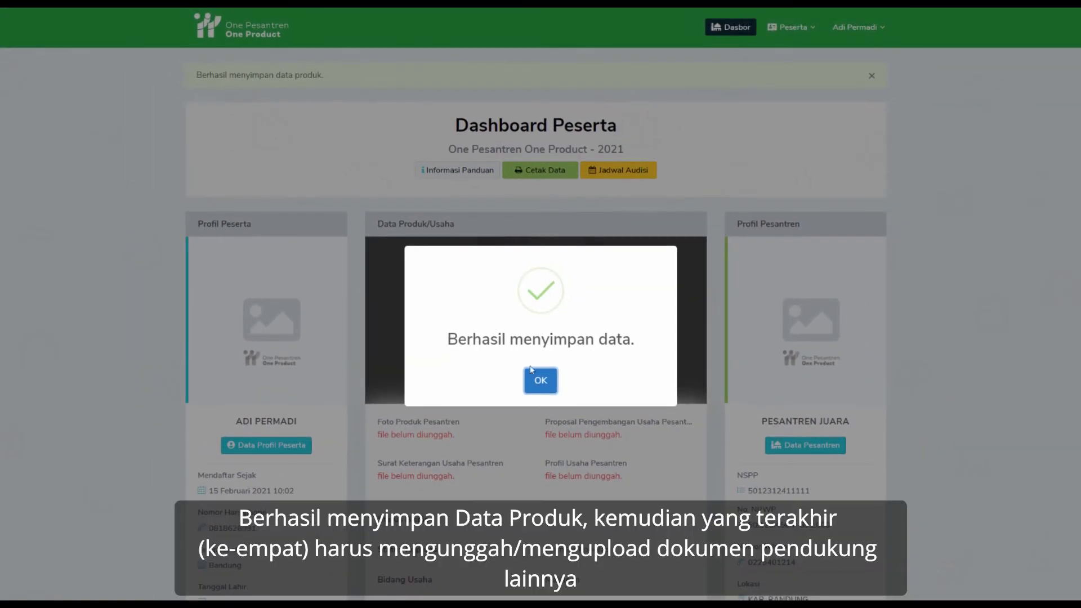
pyautogui.click(533, 373)
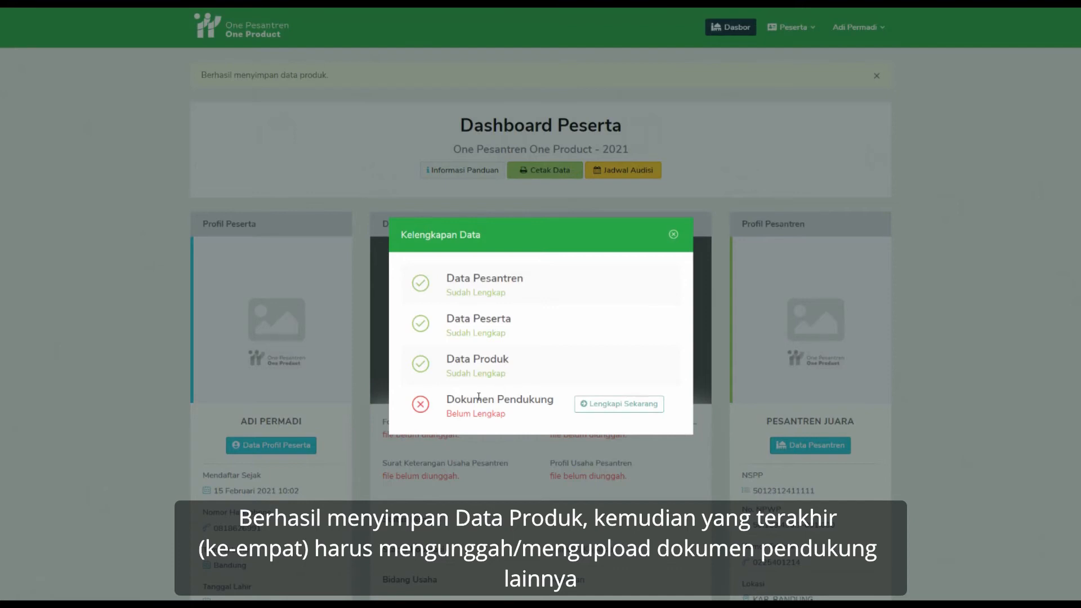
pyautogui.click(609, 409)
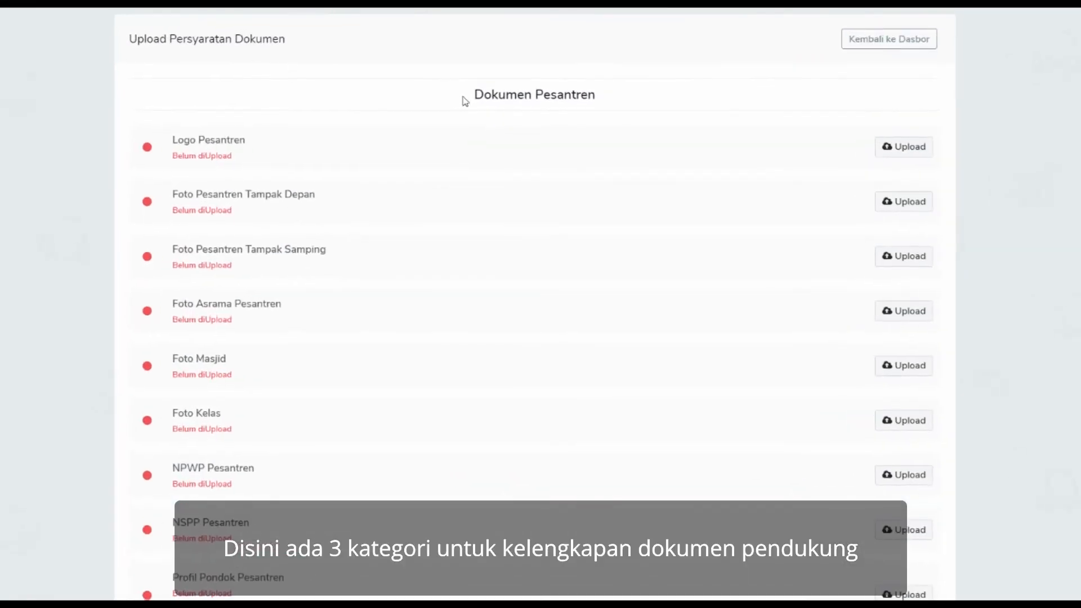
# Step: Scroll through the Dokumen Pesantren, Usaha Pesantren and Peserta upload lists, then switch to File Explorer
pyautogui.moveTo(465, 100); pyautogui.dragTo(739, 107)
pyautogui.click(743, 107)
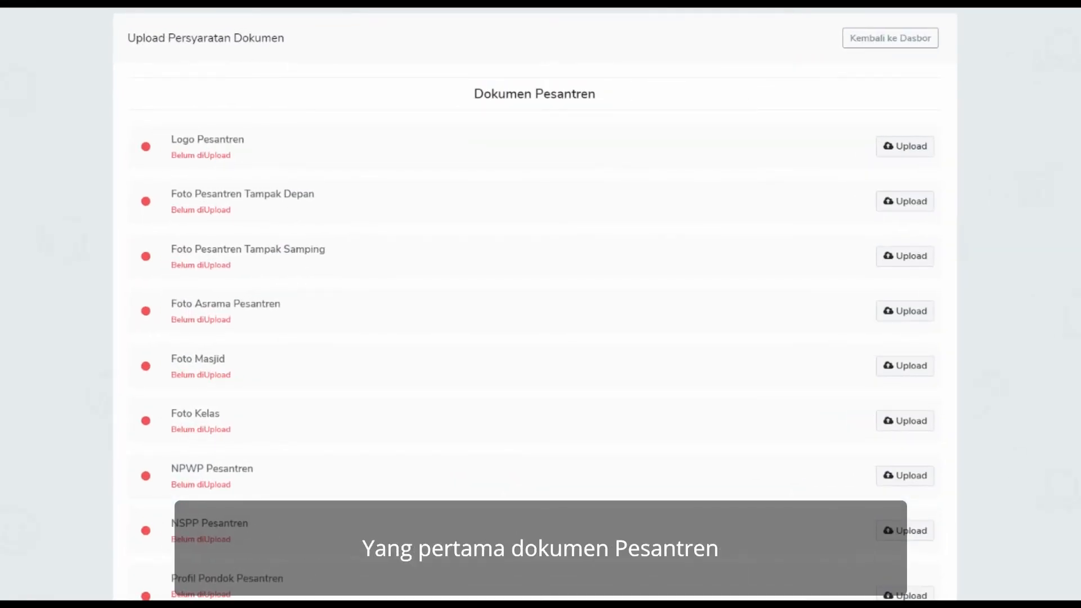
pyautogui.scroll(-7, 323, 186)
pyautogui.moveTo(438, 186); pyautogui.dragTo(714, 196)
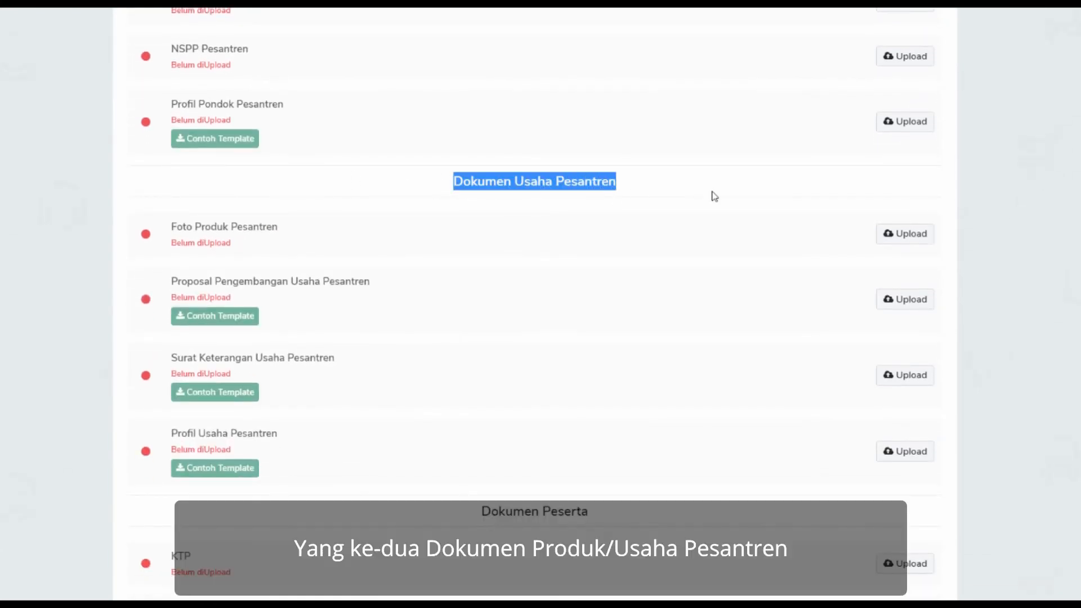
pyautogui.scroll(-6, 460, 171)
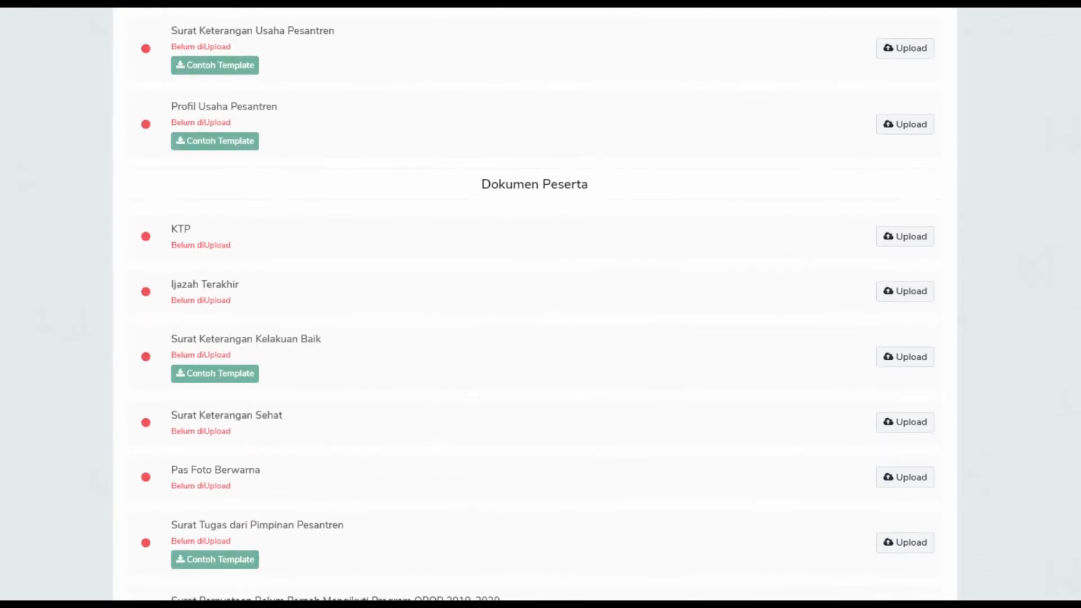
pyautogui.moveTo(460, 171); pyautogui.dragTo(863, 213)
pyautogui.click(649, 519)
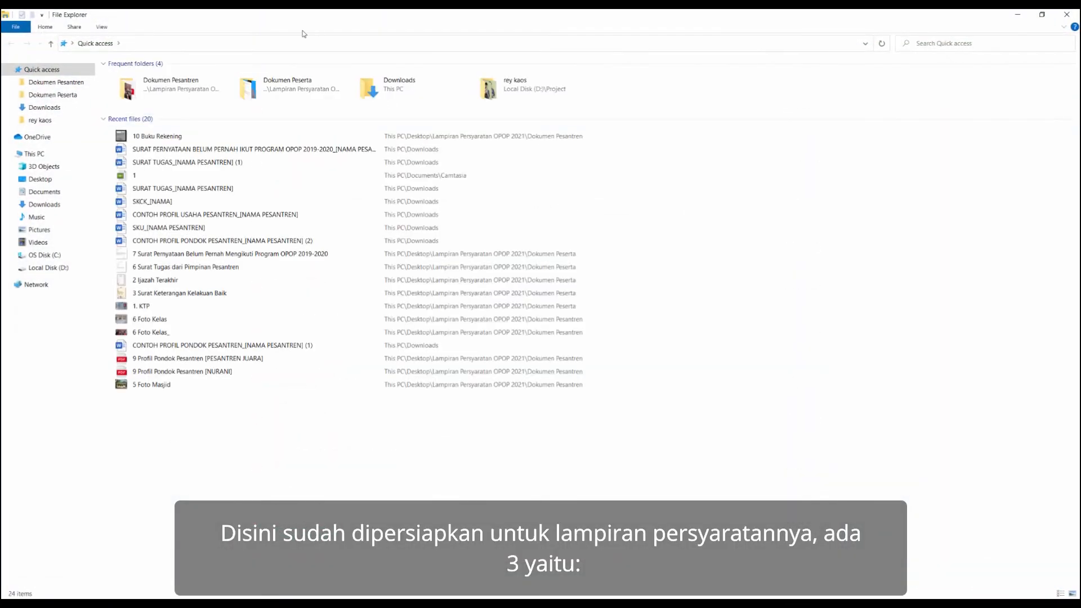
# Step: Open Desktop > Lampiran Persyaratan OPOP 2021, highlight its three Dokumen folders, and move the window aside
pyautogui.click(50, 187)
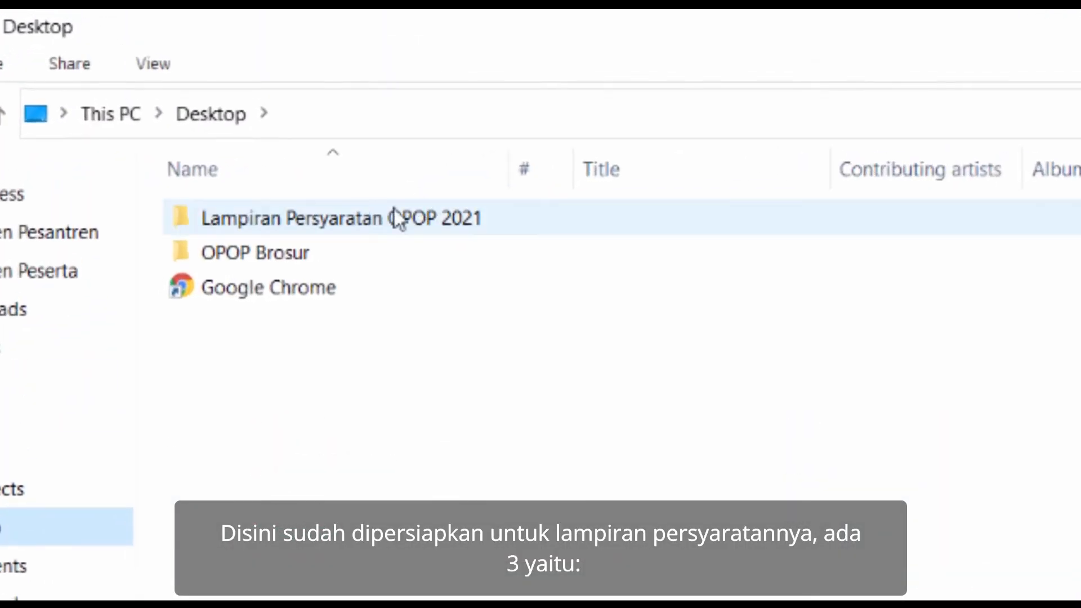
pyautogui.click(174, 81)
pyautogui.doubleClick(304, 180)
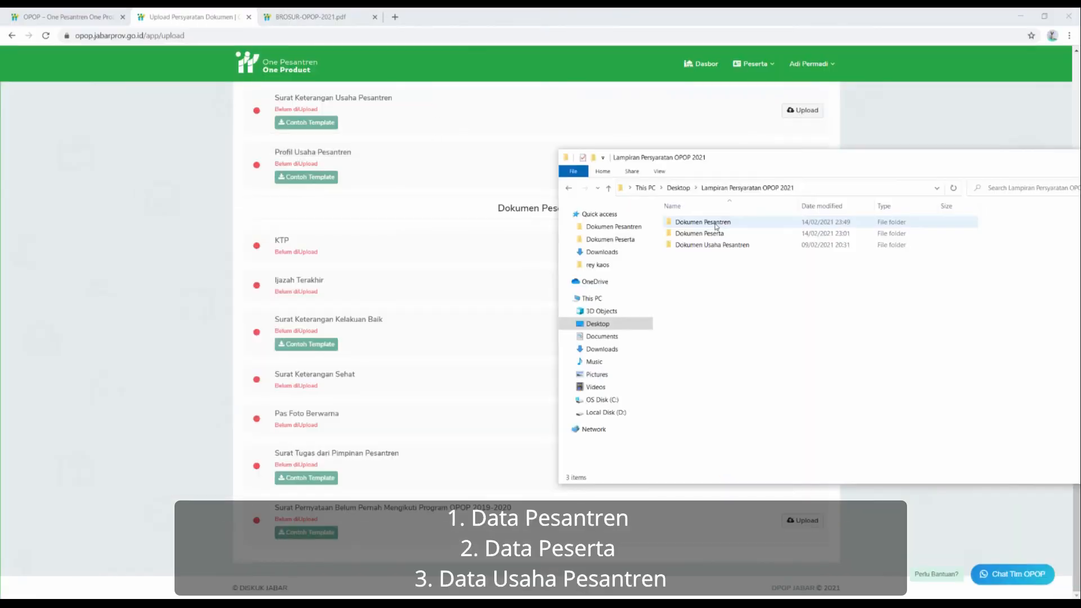
pyautogui.click(716, 225)
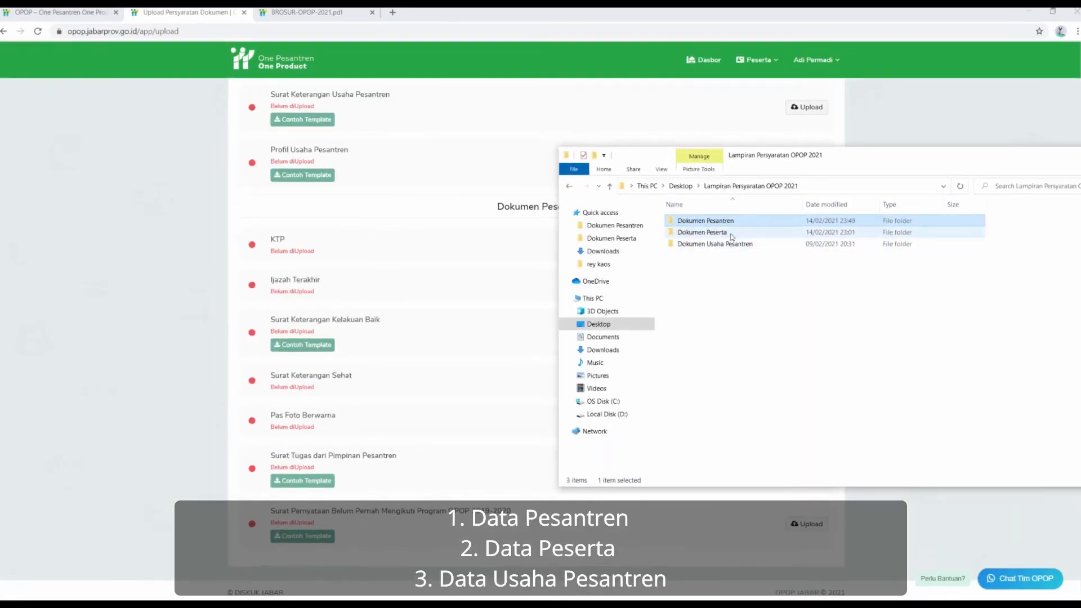
pyautogui.click(730, 235)
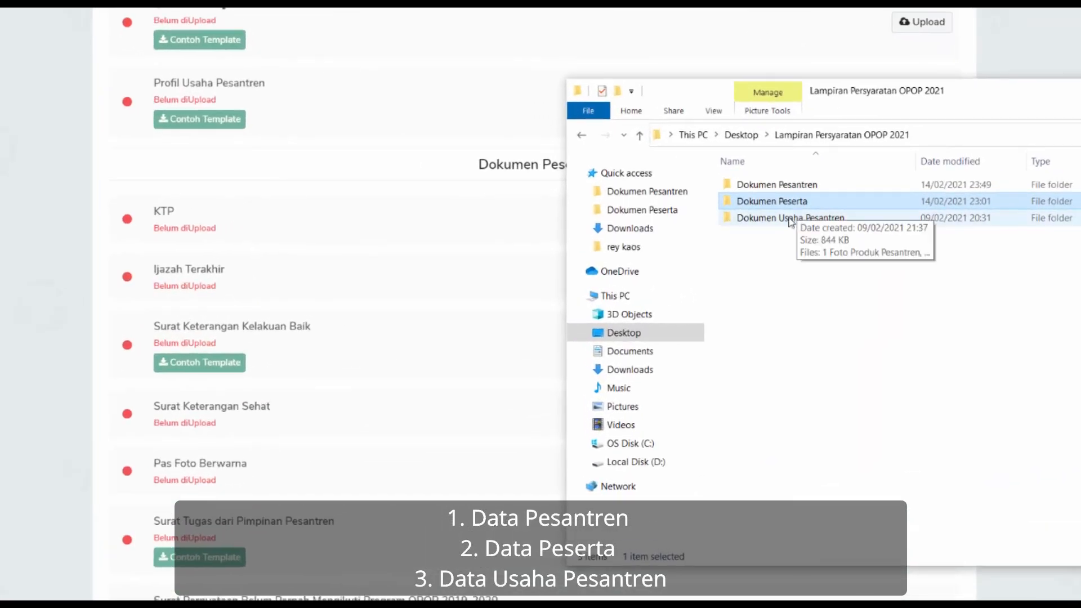
pyautogui.click(792, 223)
pyautogui.click(811, 289)
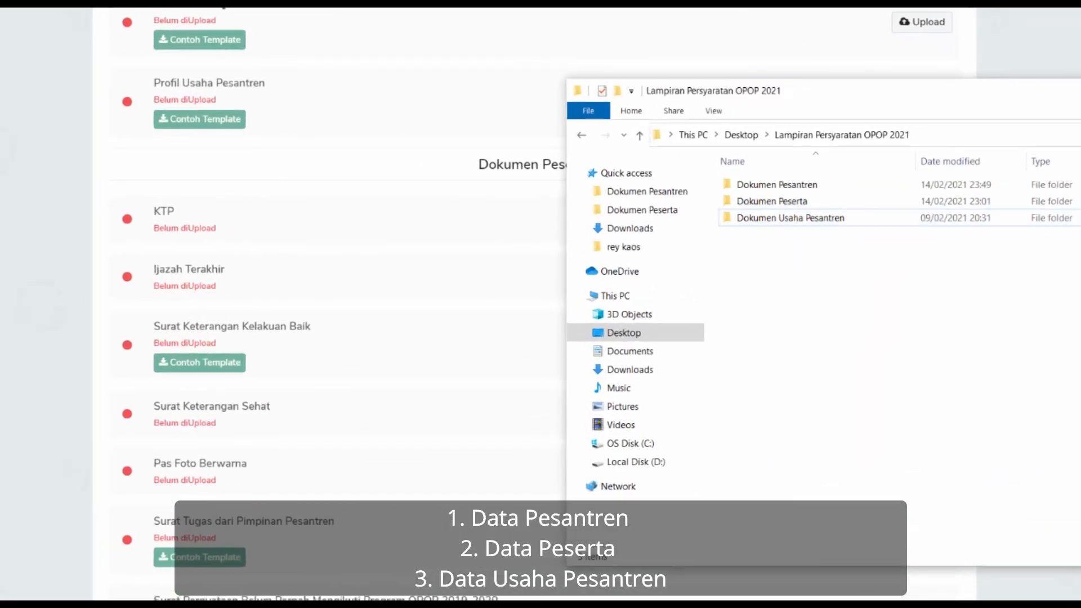
pyautogui.scroll(8, 330, 304)
pyautogui.scroll(1, 329, 304)
pyautogui.moveTo(816, 91); pyautogui.dragTo(1080, 112)
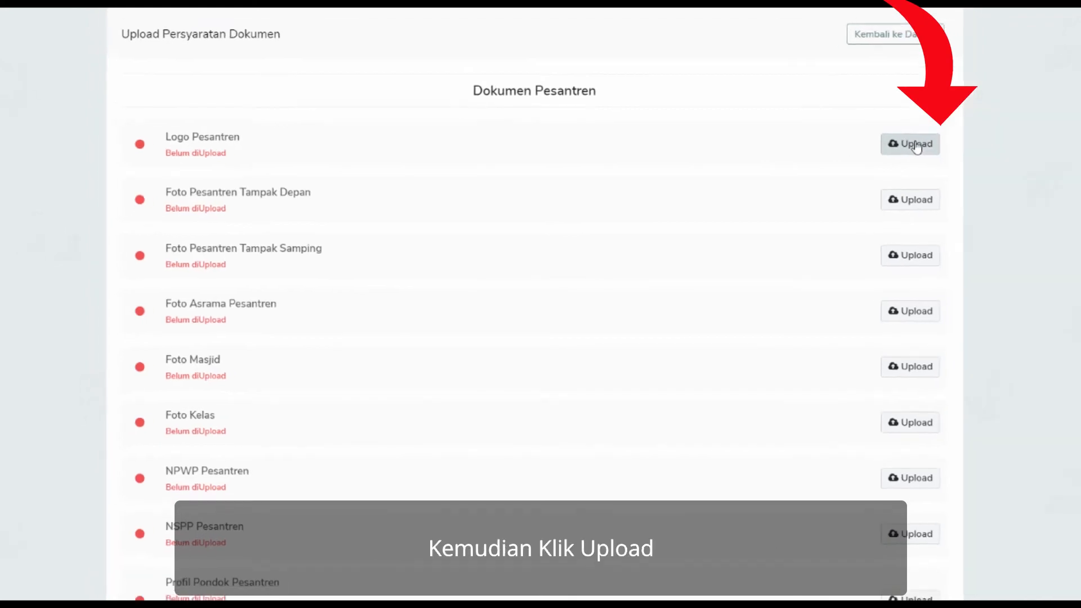
# Step: Upload the 1 Logo Pesantren image from the Dokumen Pesantren folder as the pesantren logo
pyautogui.click(915, 145)
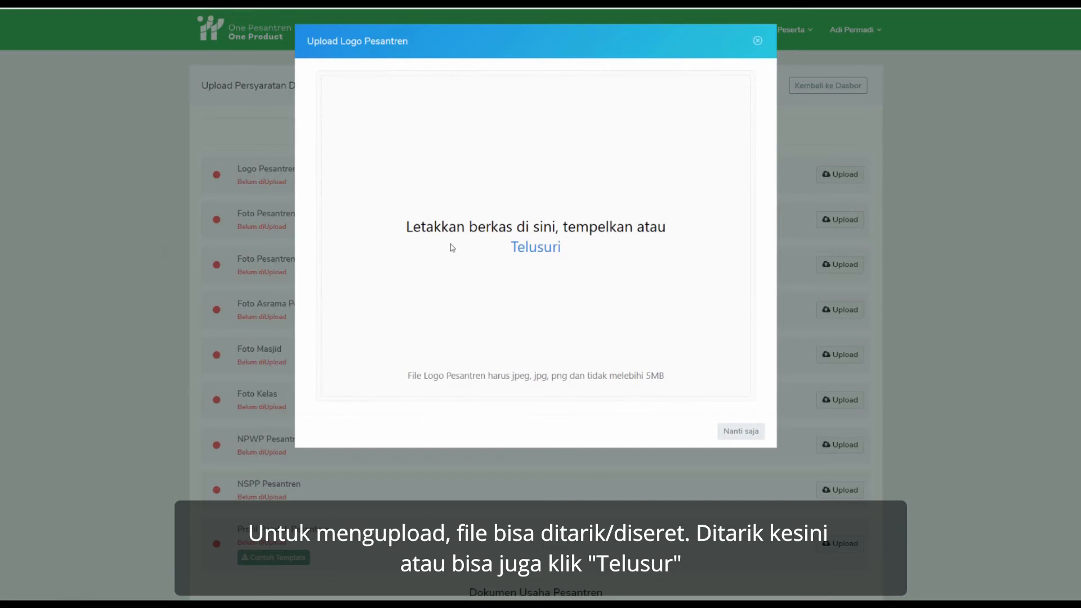
pyautogui.hotkey('alt', 'Tab')
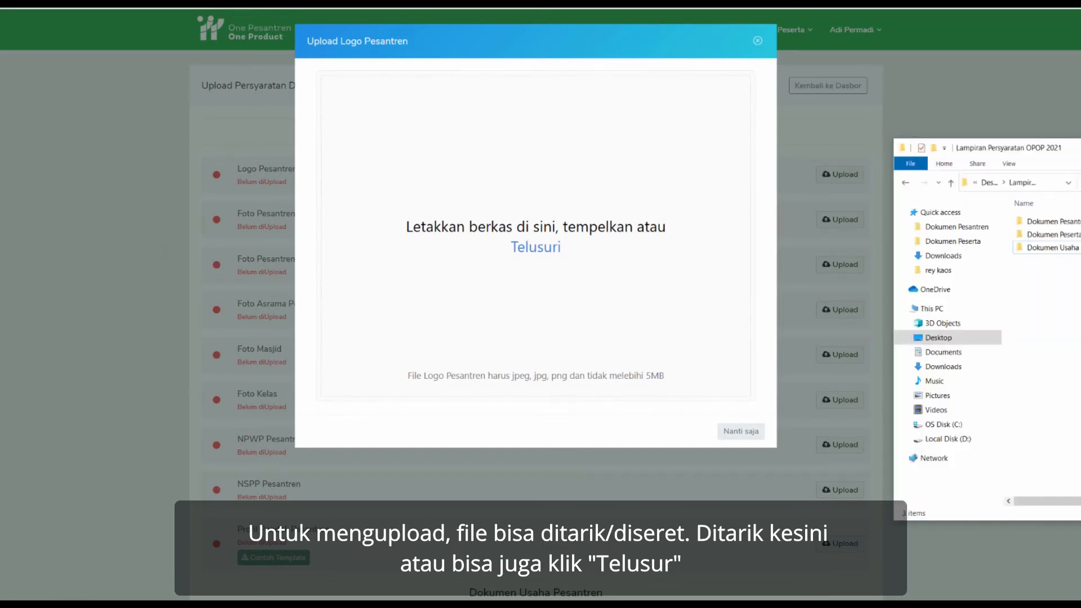
pyautogui.doubleClick(1050, 223)
pyautogui.moveTo(1042, 236); pyautogui.dragTo(1020, 245)
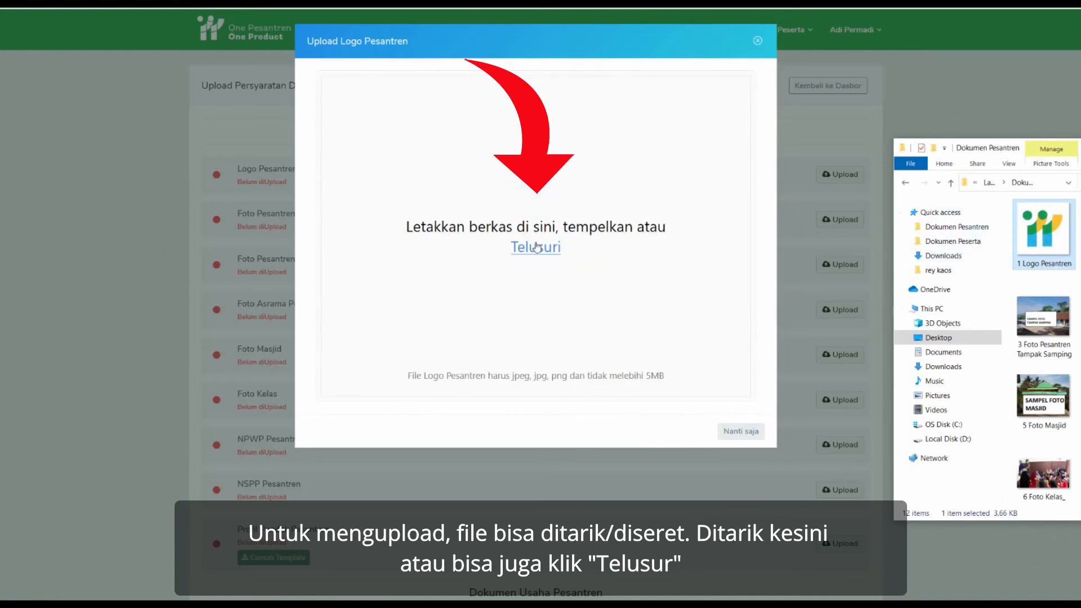
pyautogui.click(551, 250)
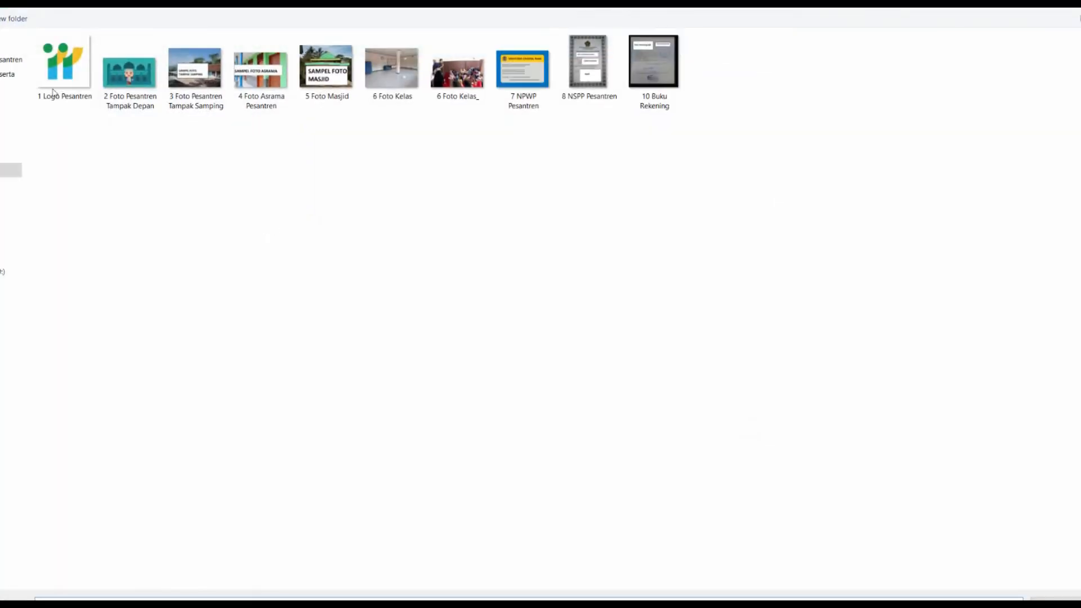
pyautogui.doubleClick(54, 92)
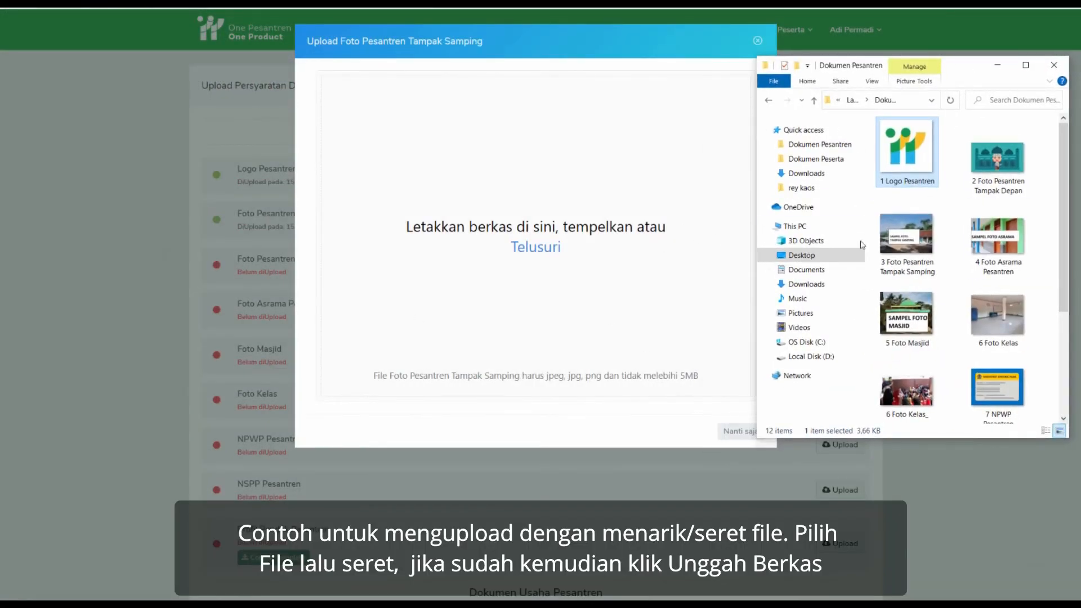
# Step: Upload the 3 Foto Pesantren Tampak Samping image as the side-view photo
pyautogui.click(1010, 237)
pyautogui.moveTo(921, 242); pyautogui.dragTo(521, 262)
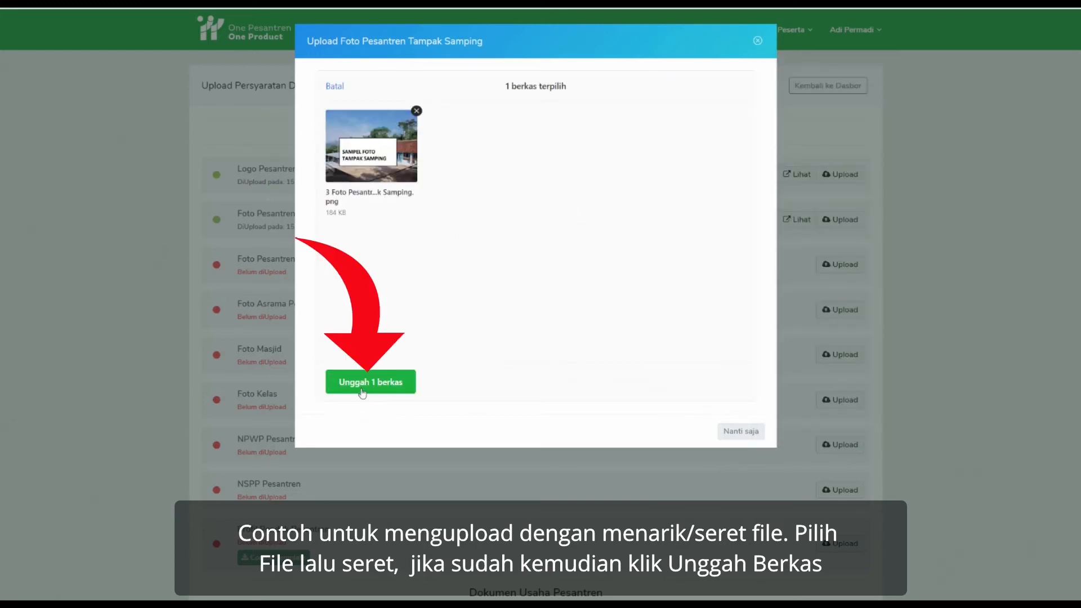
pyautogui.click(362, 393)
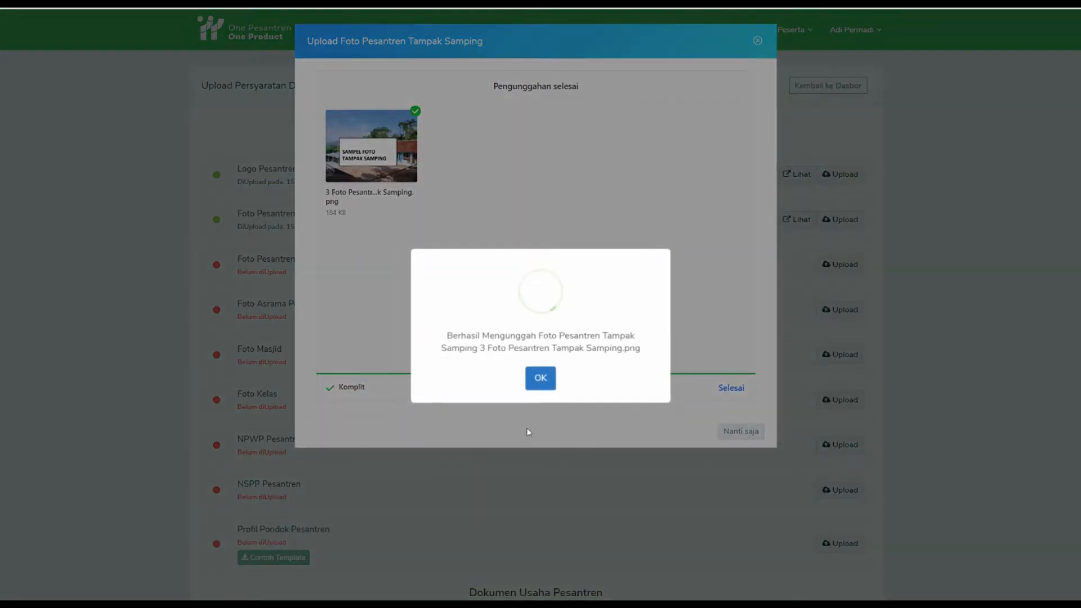
pyautogui.click(529, 378)
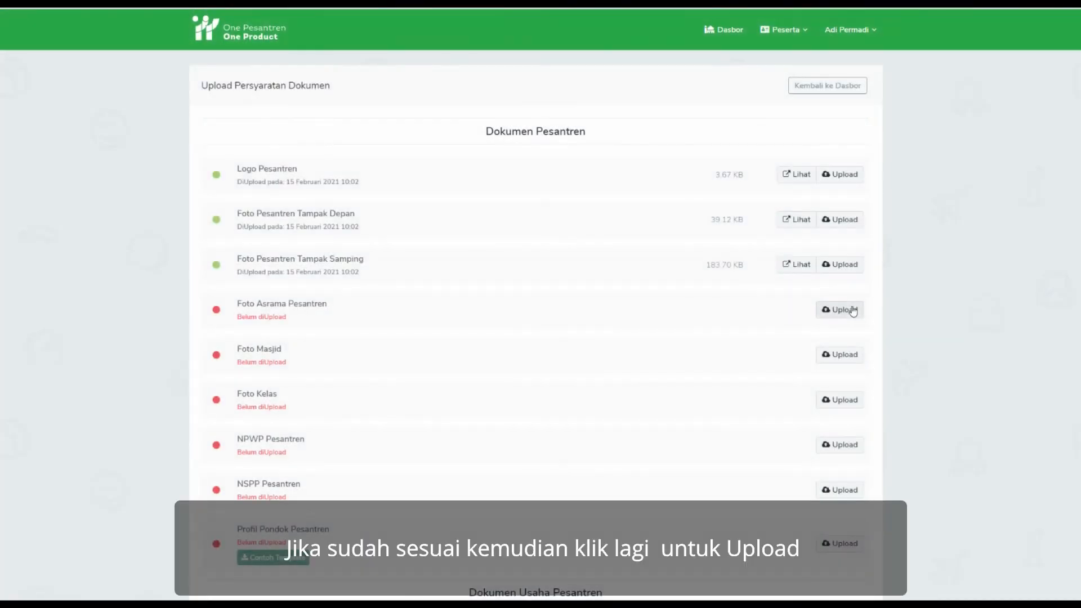
# Step: Upload the 4 Foto Asrama Pesantren image as the dormitory photo and check the document list
pyautogui.click(853, 312)
pyautogui.moveTo(30, 605)
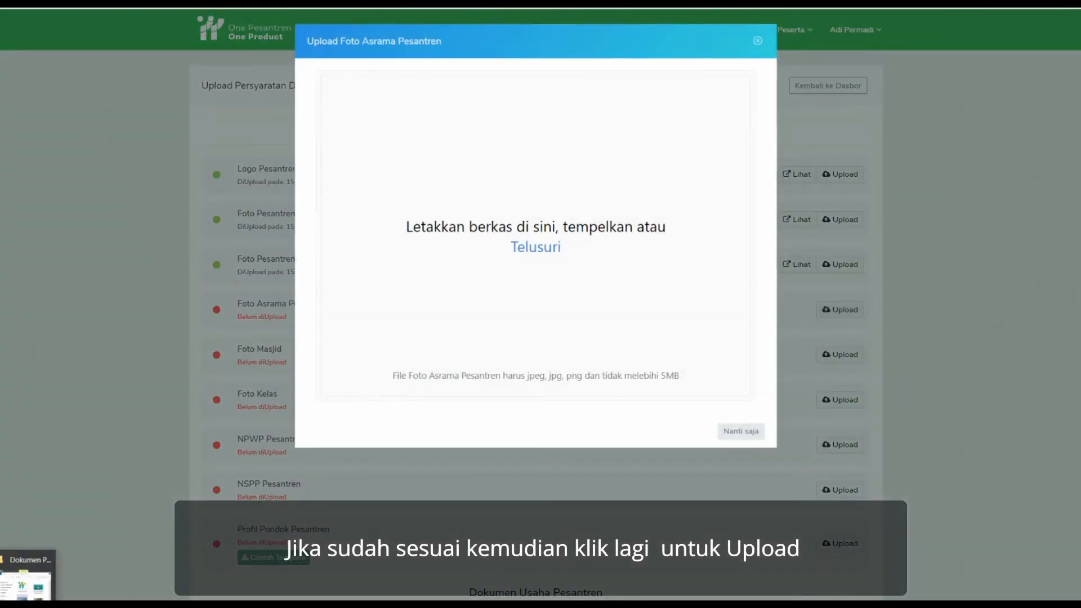
pyautogui.click(30, 578)
pyautogui.moveTo(997, 242); pyautogui.dragTo(382, 372)
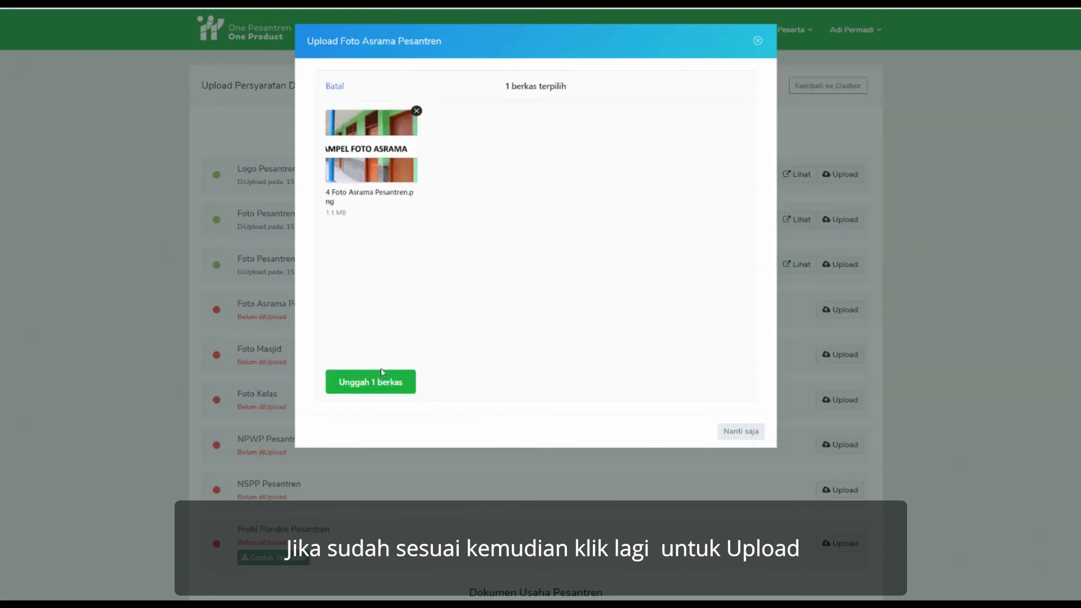
pyautogui.click(391, 389)
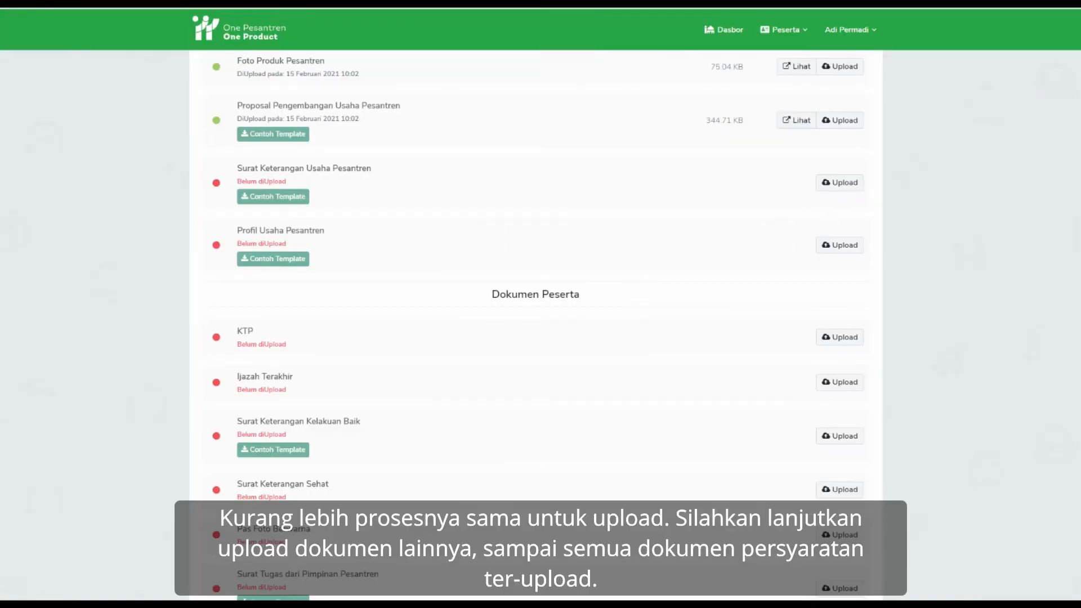
pyautogui.scroll(-2, 535, 270)
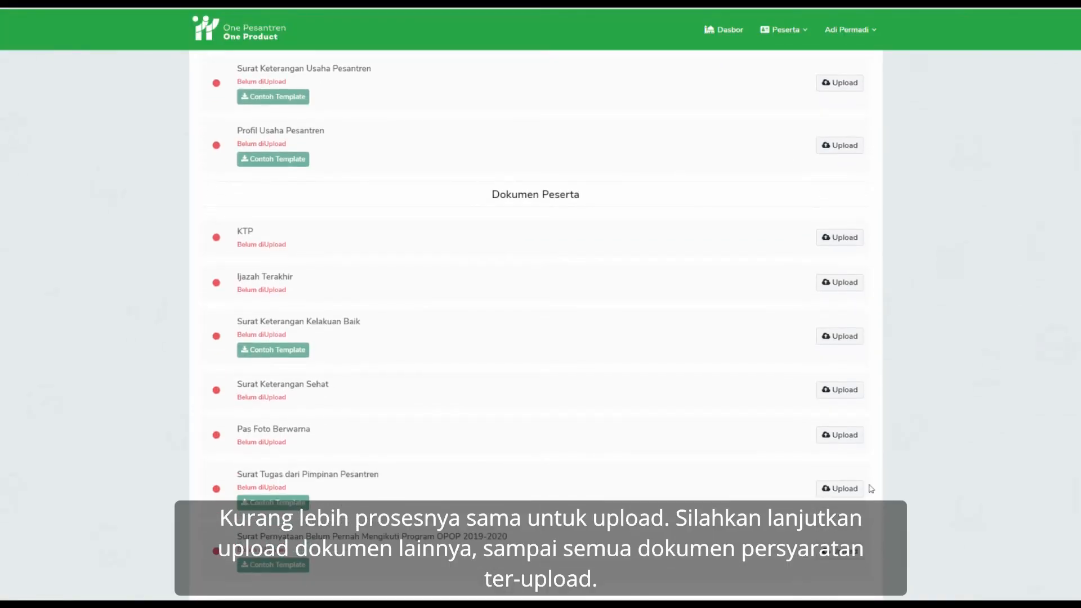
pyautogui.scroll(4, 871, 488)
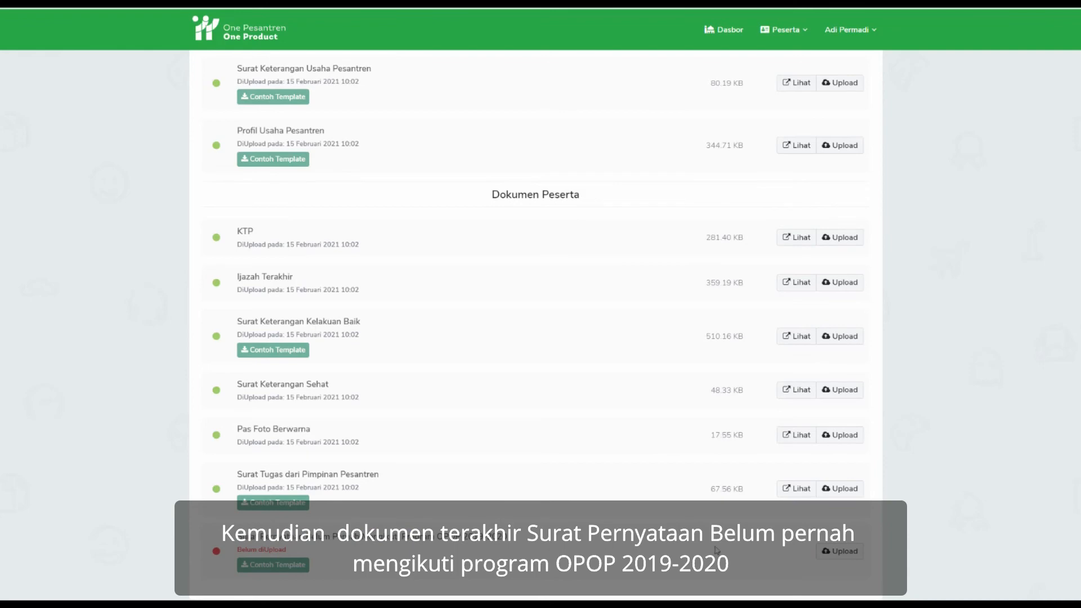
# Step: Upload the Surat Pernyataan statement letter image and review the fully uploaded document list
pyautogui.click(839, 551)
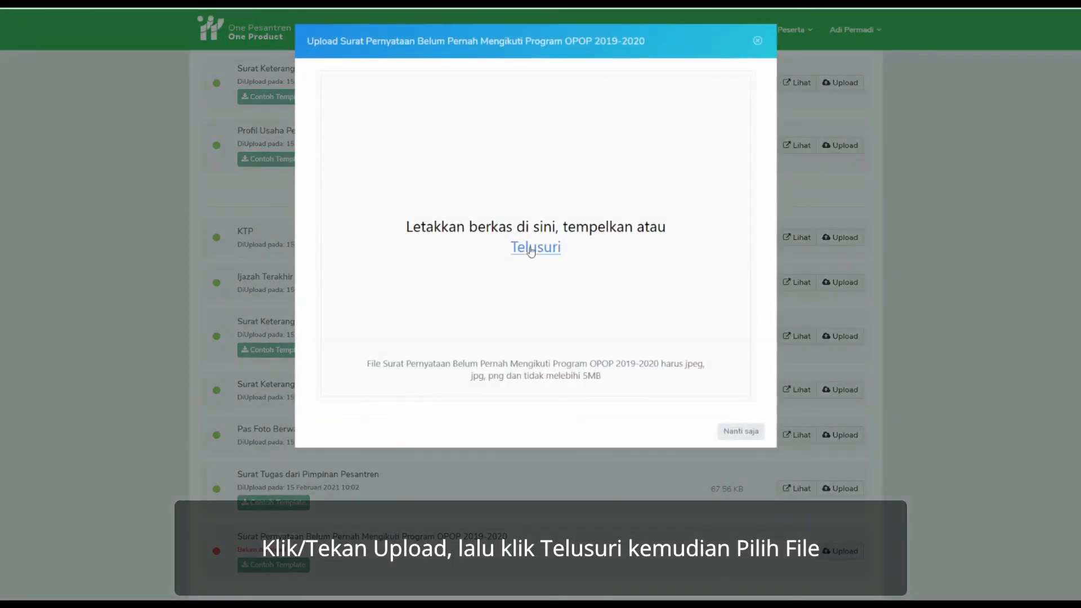
pyautogui.click(531, 252)
pyautogui.doubleClick(582, 93)
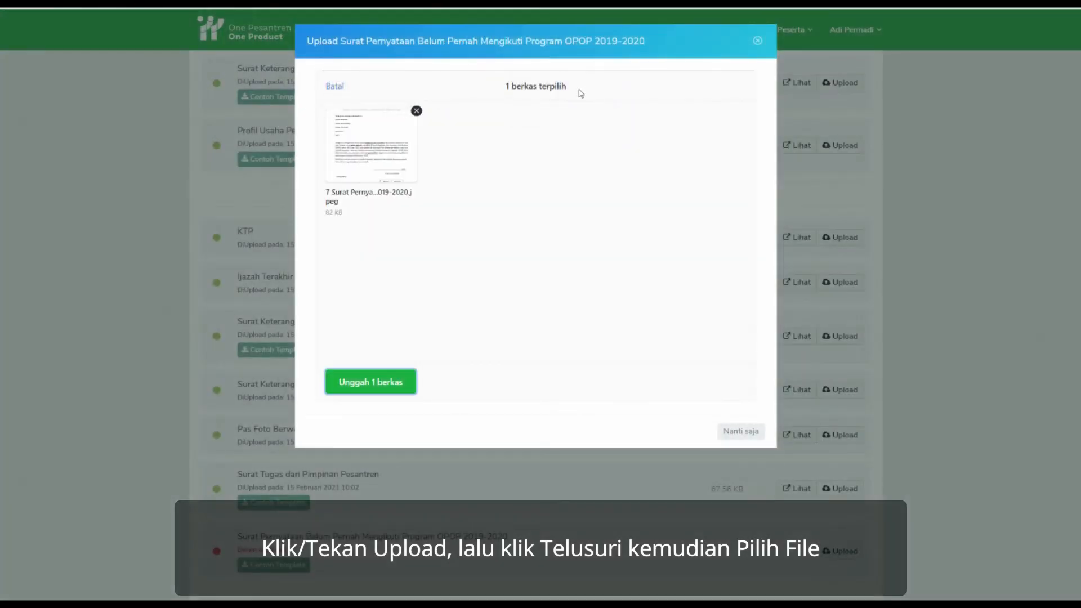
pyautogui.click(340, 385)
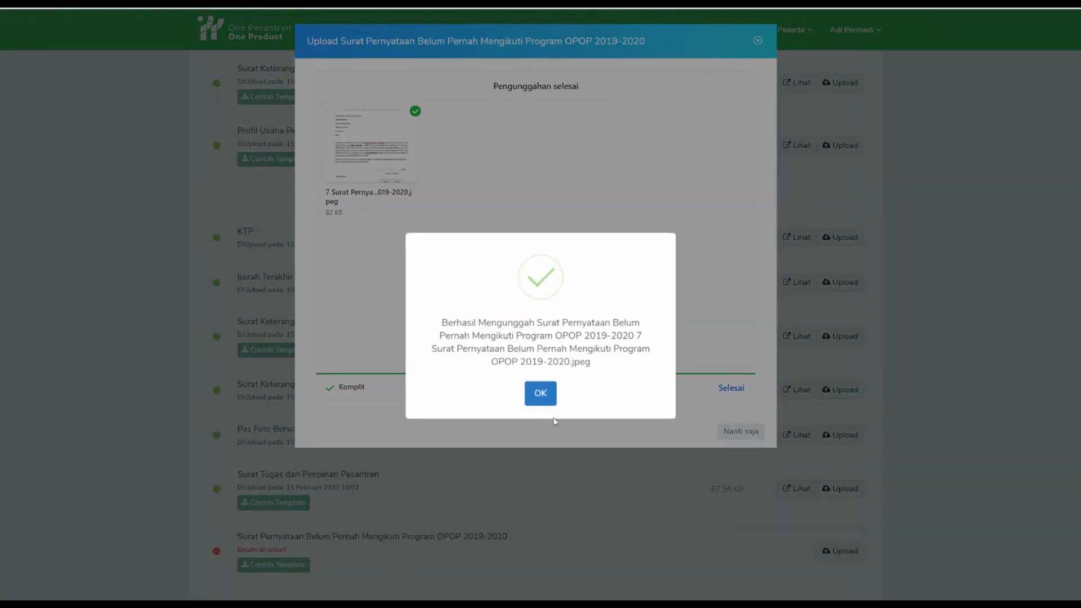
pyautogui.click(541, 392)
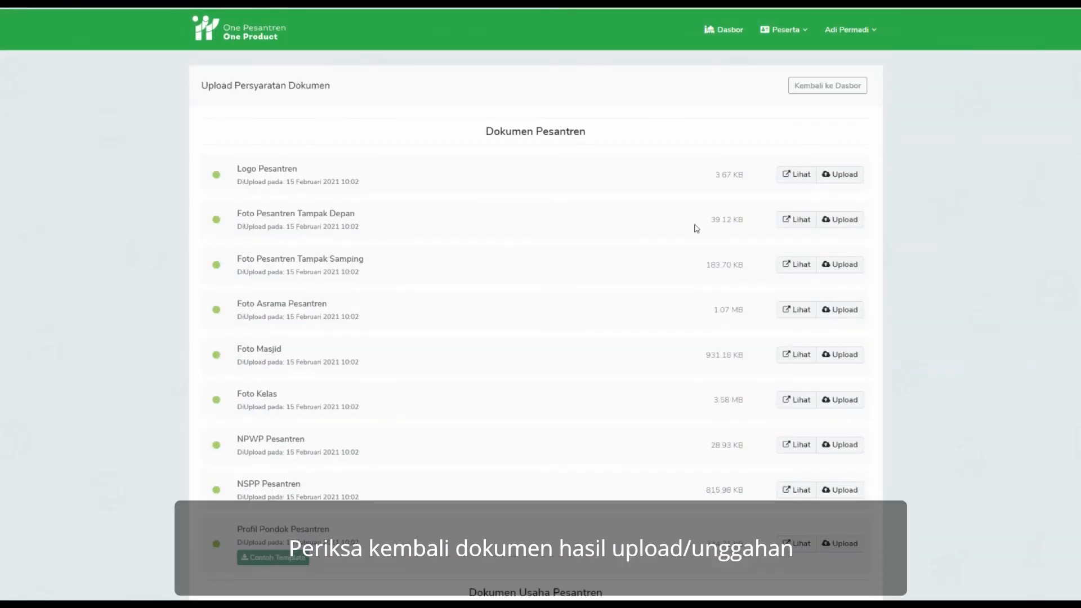
pyautogui.scroll(-6, 535, 325)
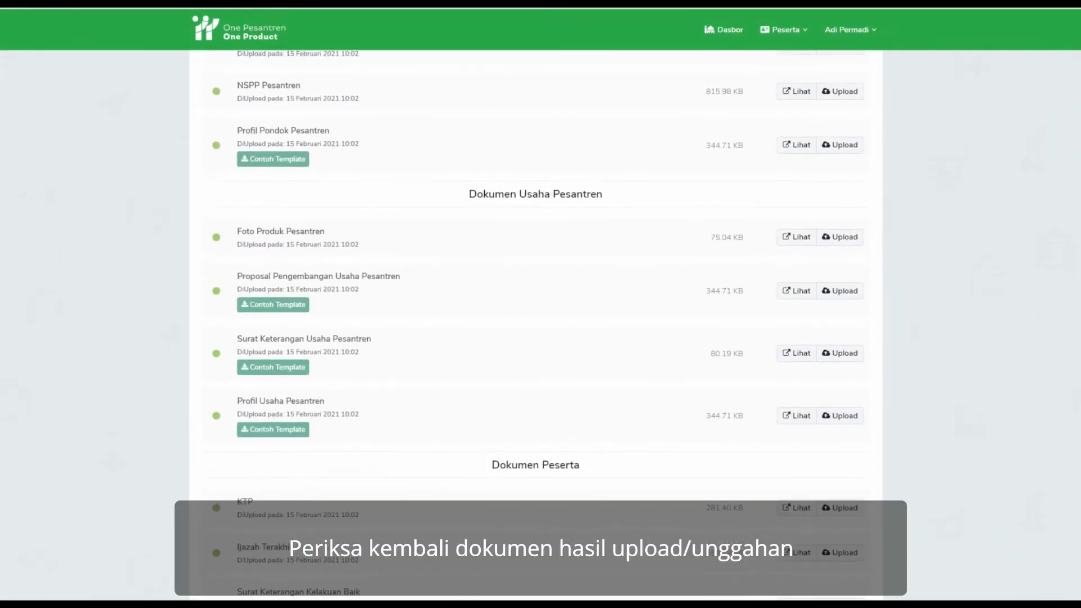
pyautogui.scroll(4, 535, 325)
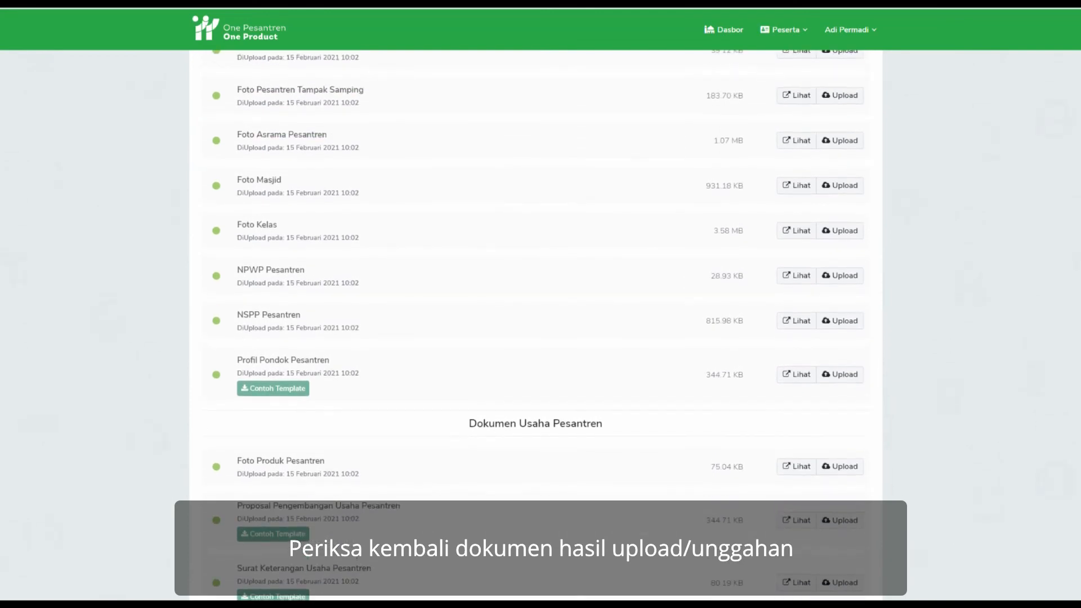
pyautogui.scroll(3, 889, 273)
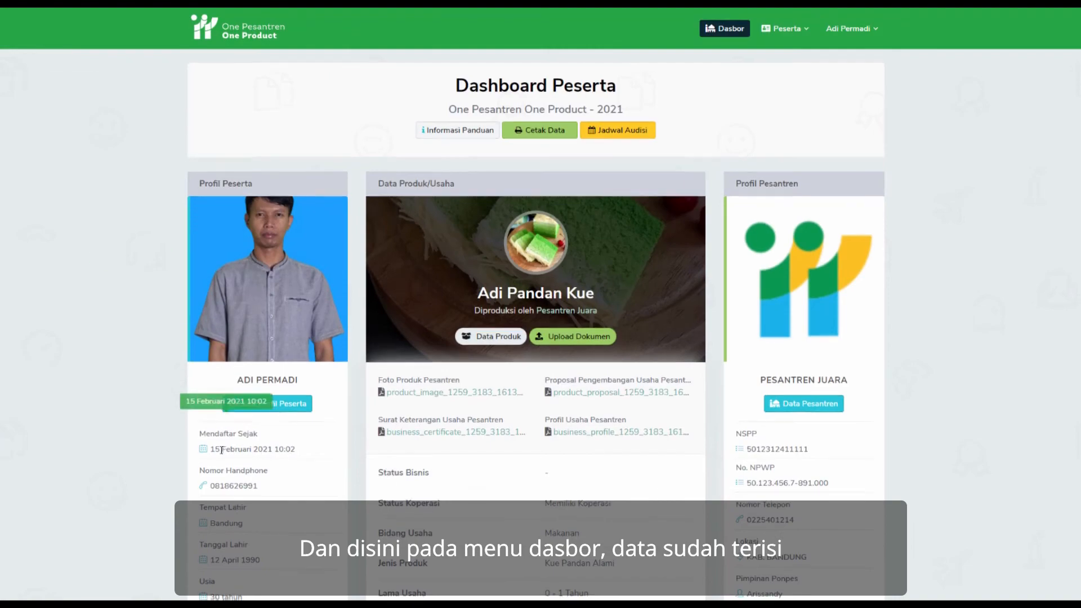
# Step: Review the pesantren registration data page
pyautogui.scroll(-2, 338, 394)
pyautogui.scroll(-2, 426, 375)
pyautogui.scroll(5, 426, 375)
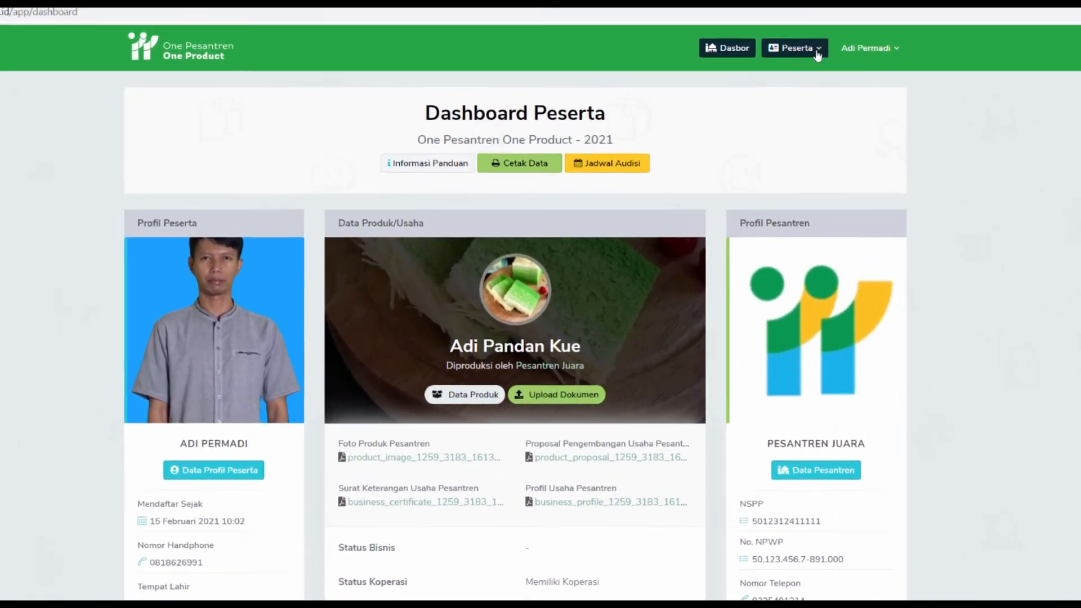
pyautogui.click(795, 33)
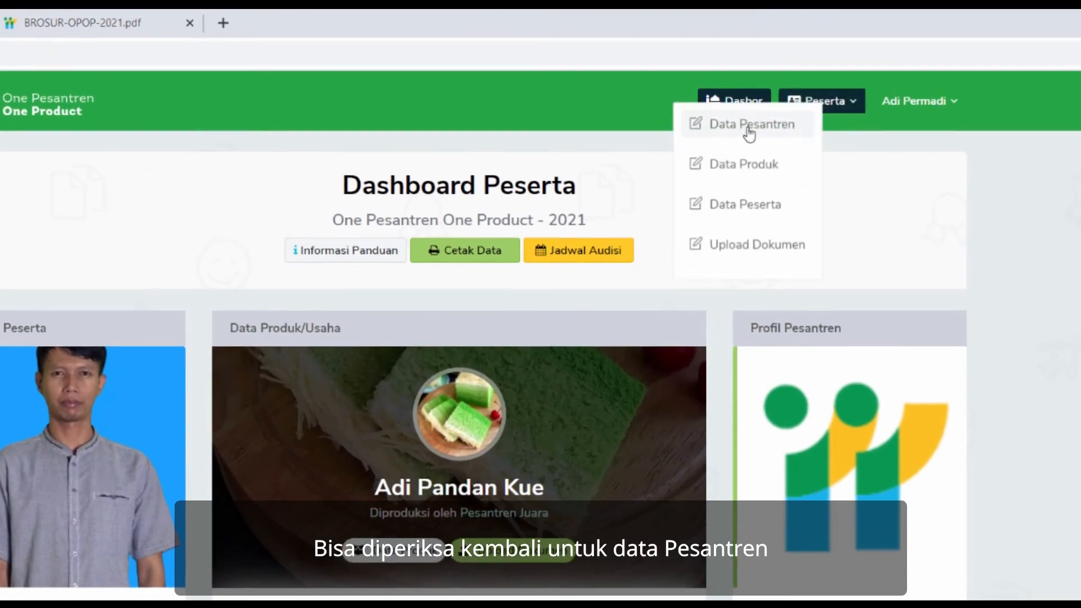
pyautogui.click(754, 127)
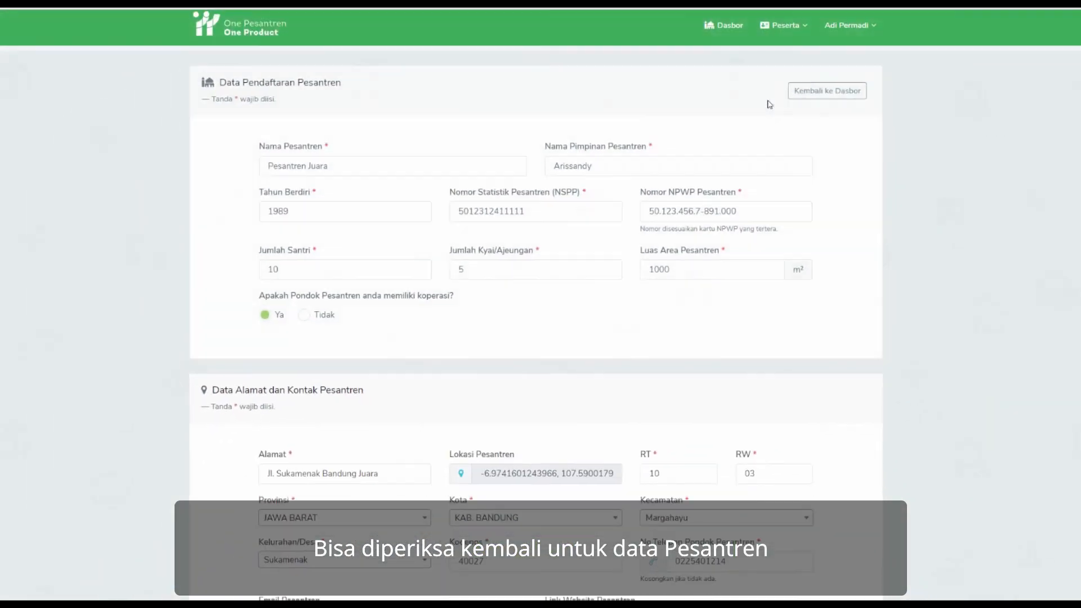
pyautogui.scroll(-10, 515, 405)
pyautogui.scroll(9, 556, 300)
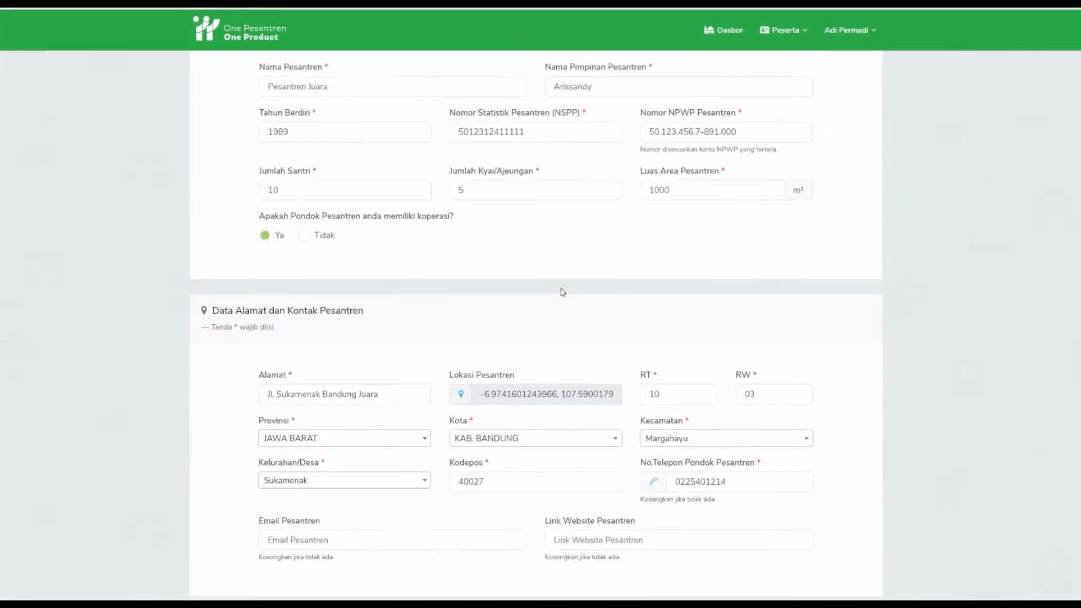
# Step: Review the product and participant data forms, then return to Dashboard Peserta
pyautogui.click(785, 30)
pyautogui.click(741, 75)
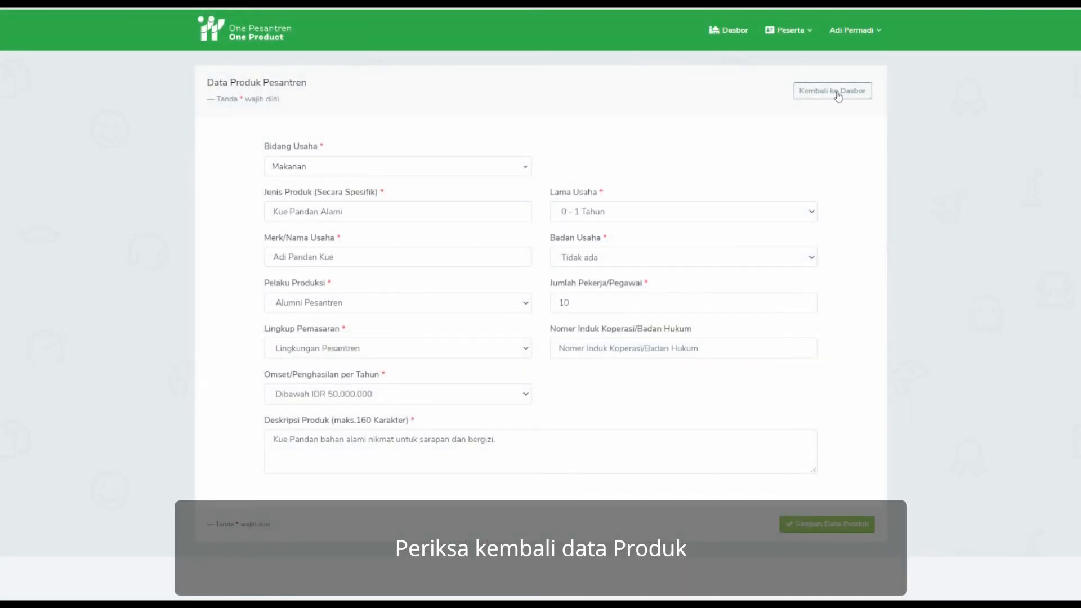
pyautogui.click(788, 31)
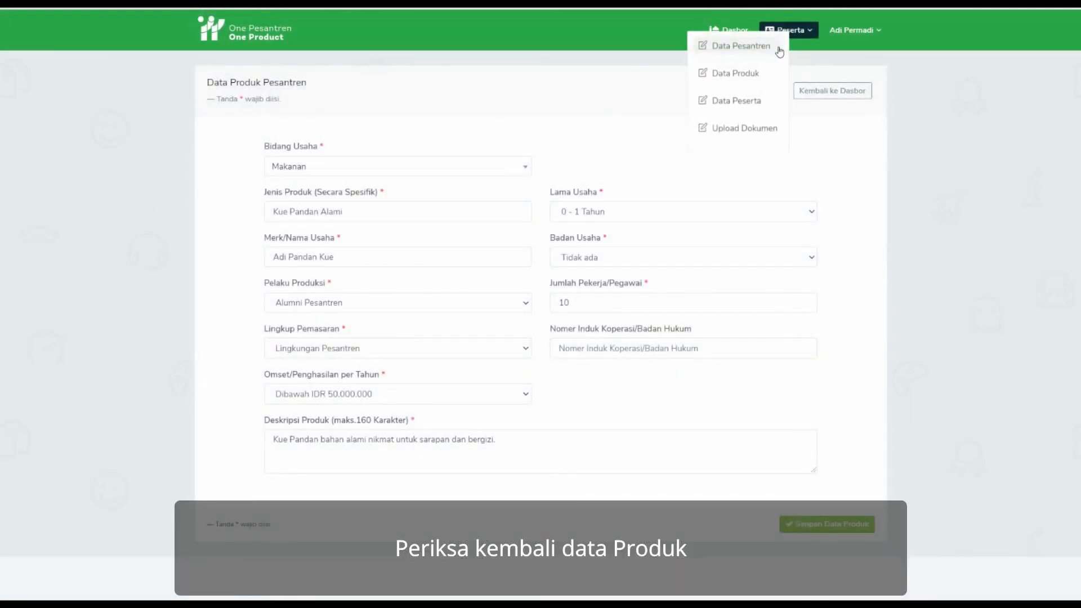
pyautogui.click(746, 104)
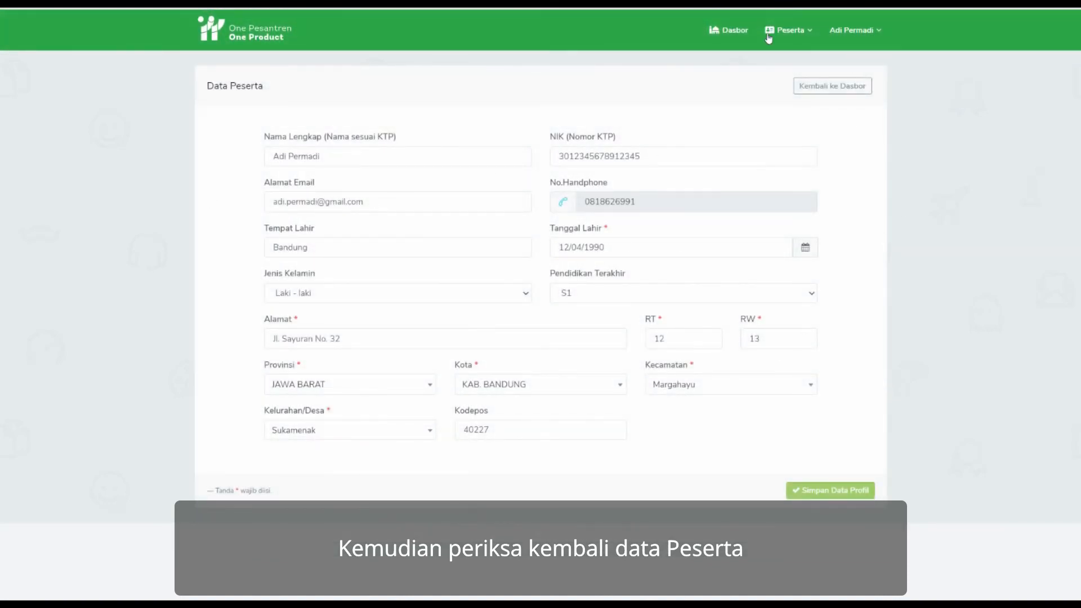
pyautogui.click(726, 31)
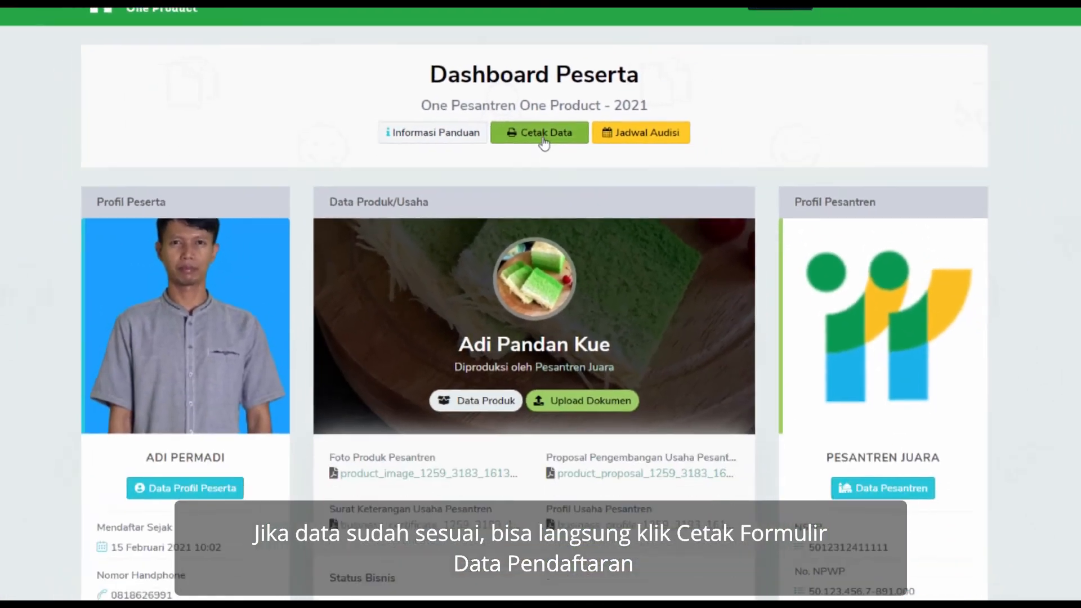
# Step: Download the registration proof PDF from the Cetak Pendaftaran dialog via Cetak Data
pyautogui.click(547, 307)
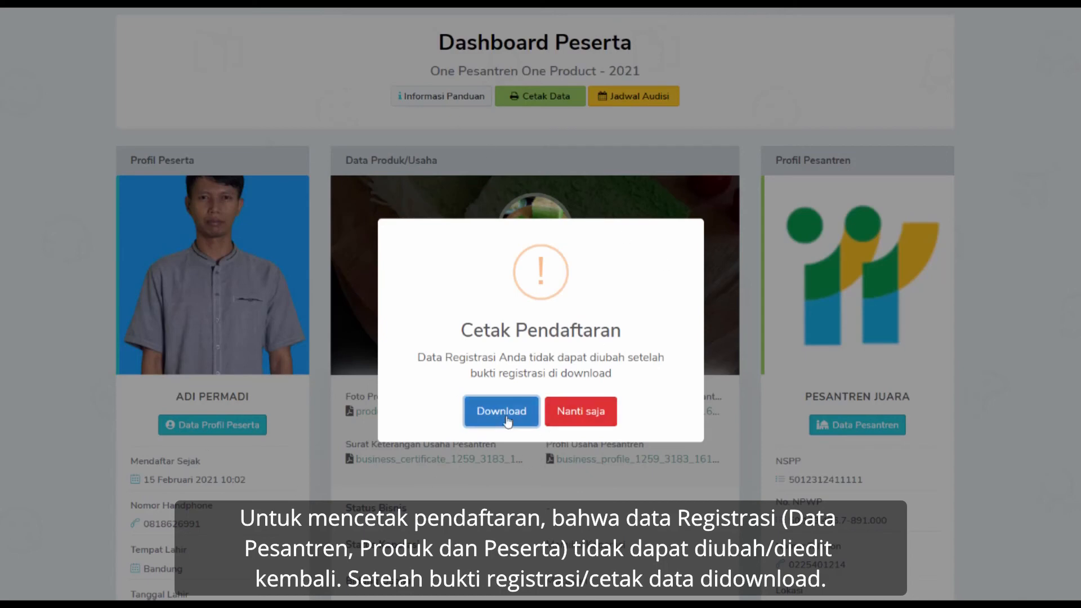
pyautogui.click(469, 410)
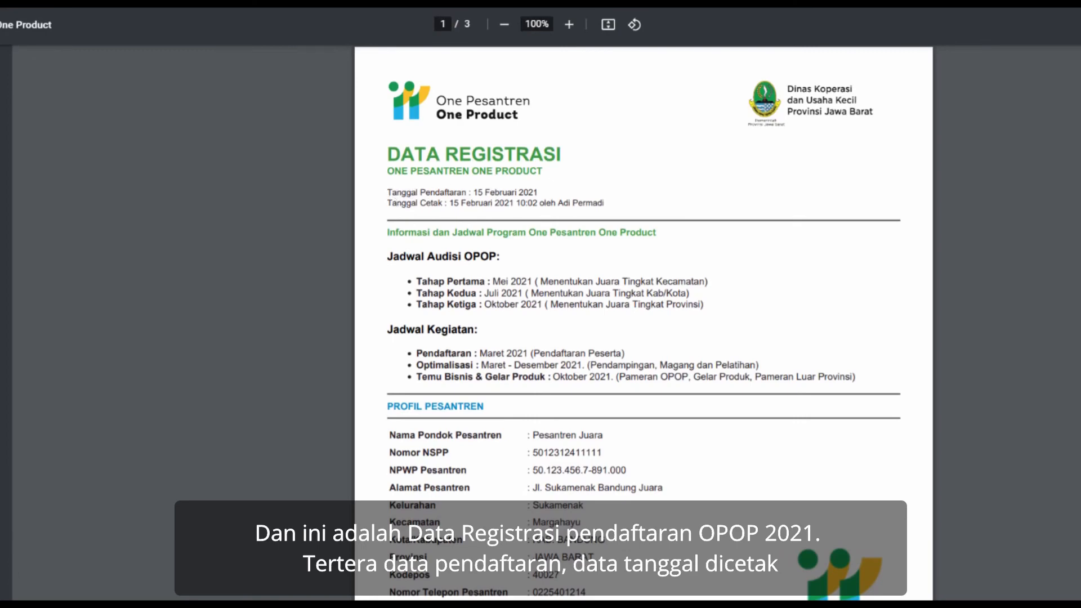
# Step: Scroll through all three pages of the Data Registrasi PDF
pyautogui.scroll(-3, 507, 173)
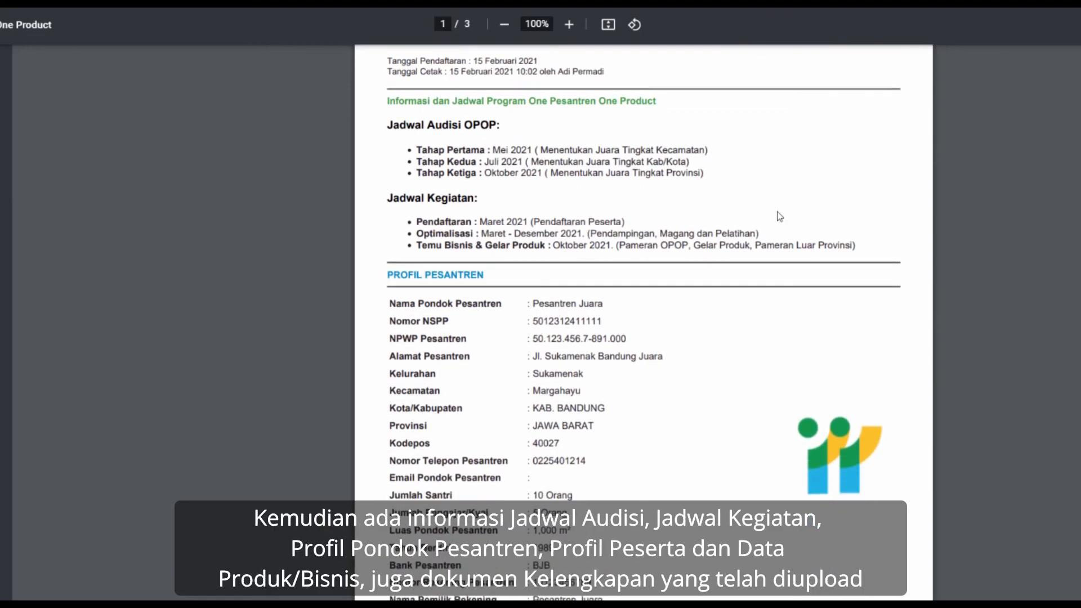
pyautogui.scroll(-3, 645, 323)
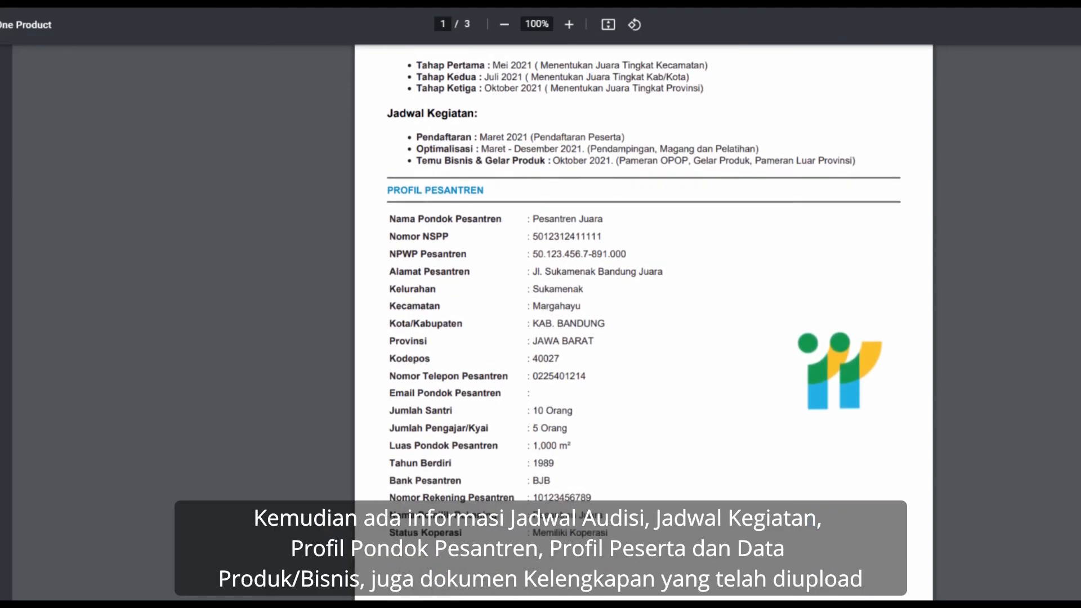
pyautogui.scroll(-1, 644, 323)
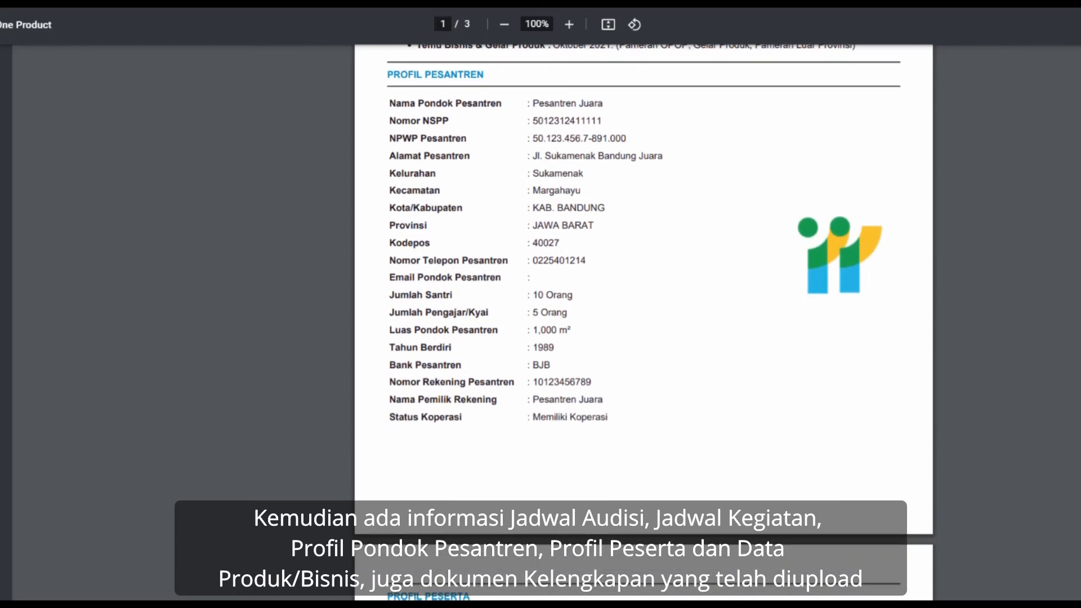
pyautogui.scroll(-10, 644, 323)
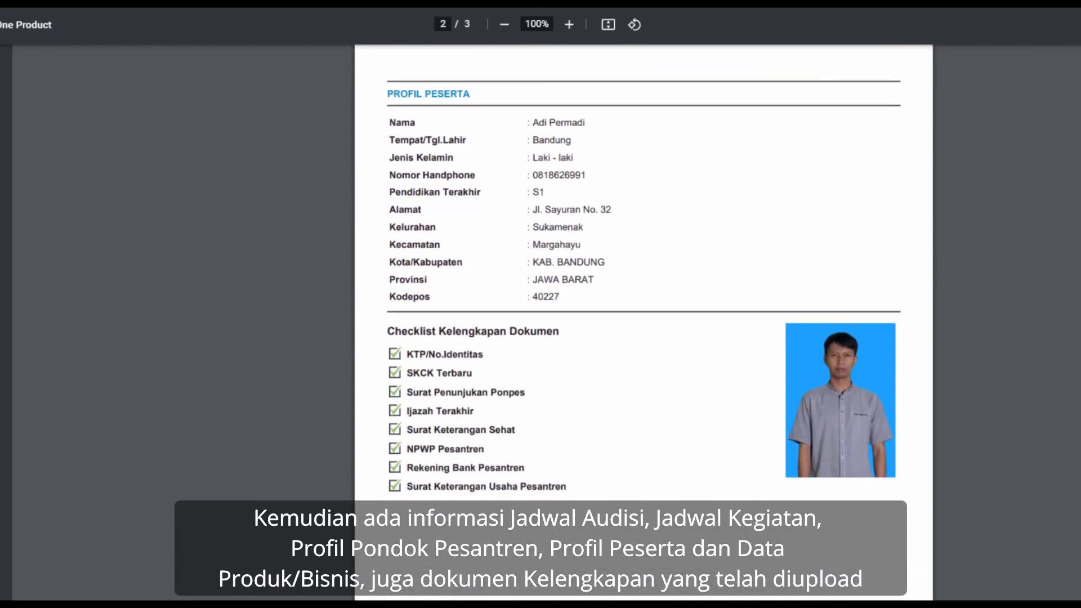
pyautogui.scroll(-8, 644, 323)
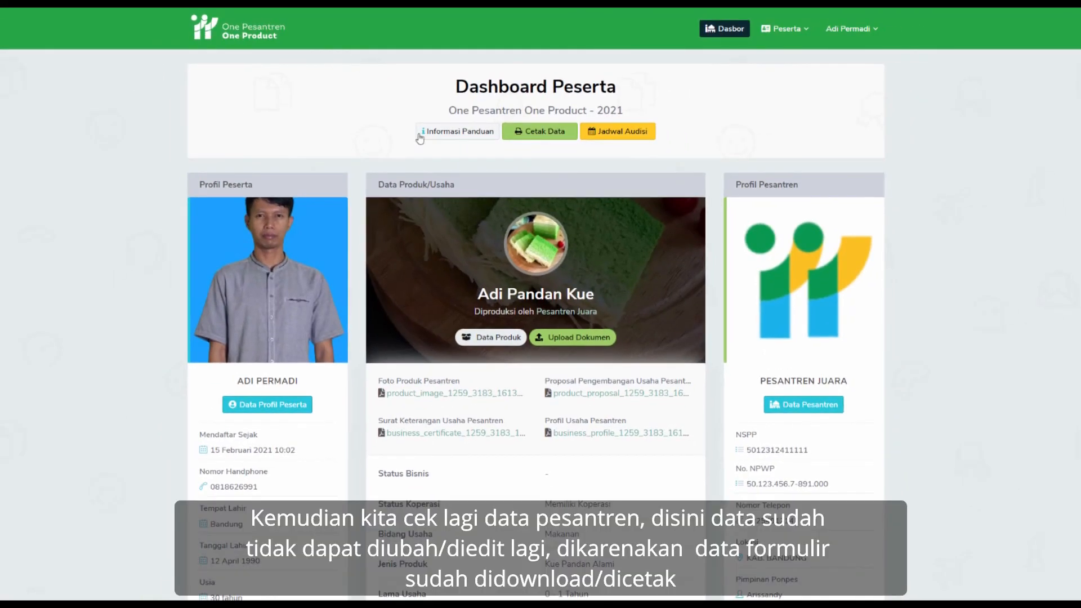
pyautogui.click(797, 37)
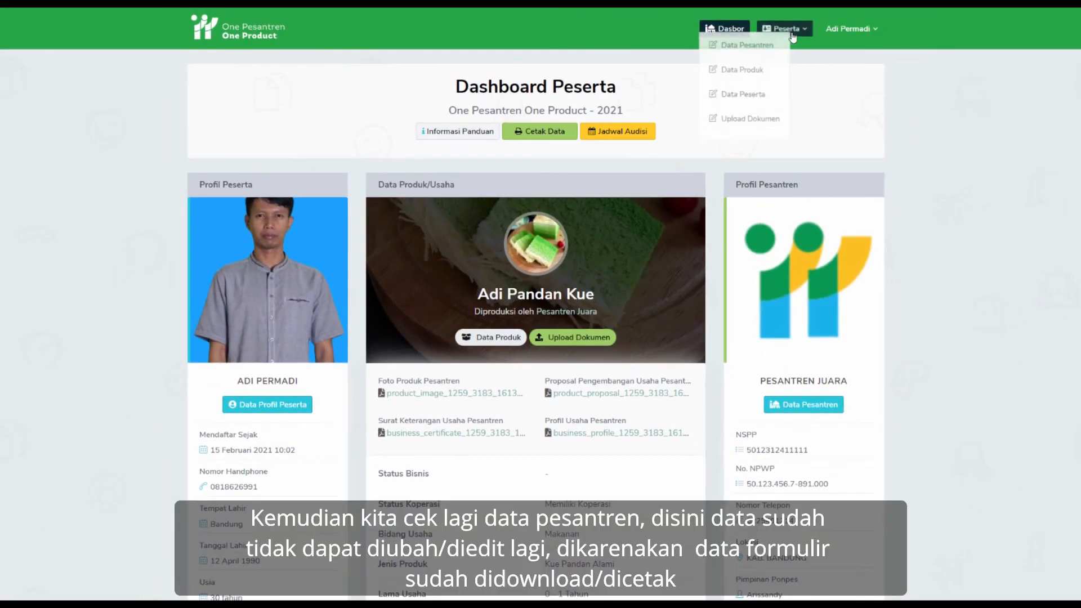
pyautogui.click(754, 43)
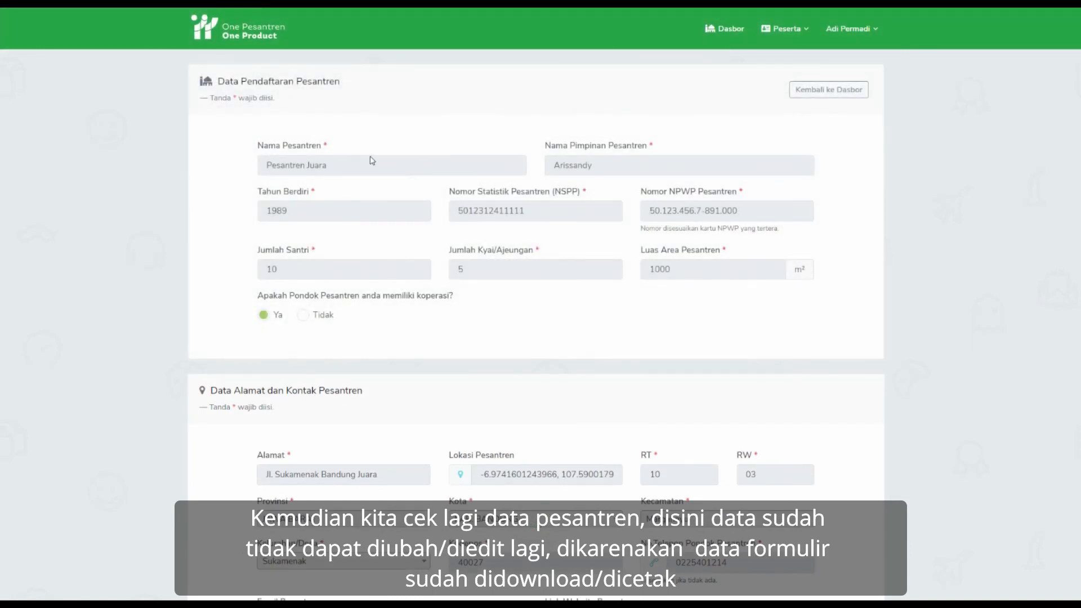
pyautogui.scroll(-6, 372, 161)
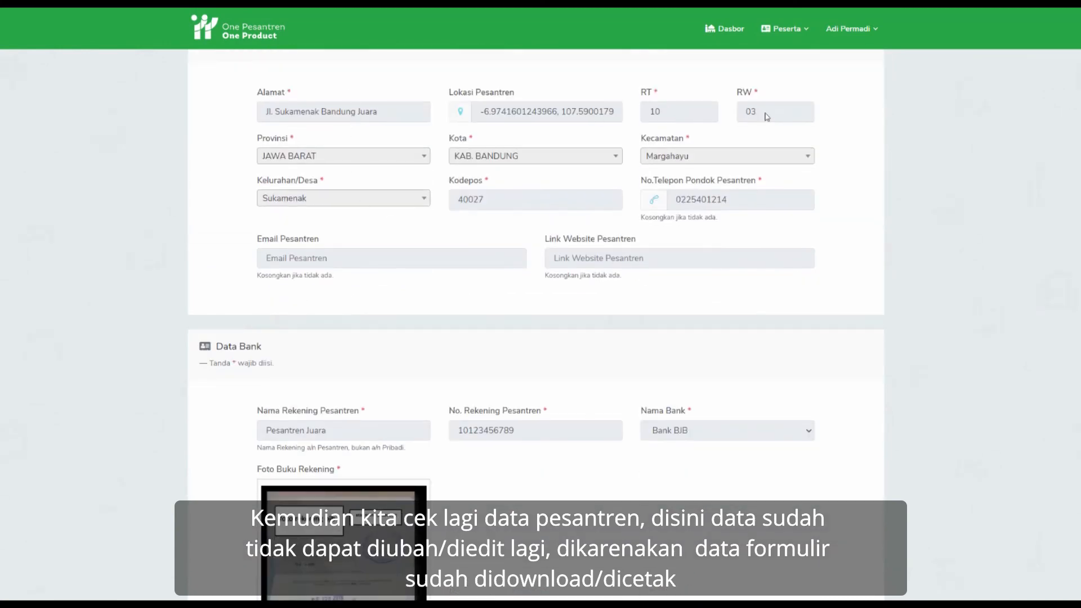
pyautogui.scroll(6, 341, 264)
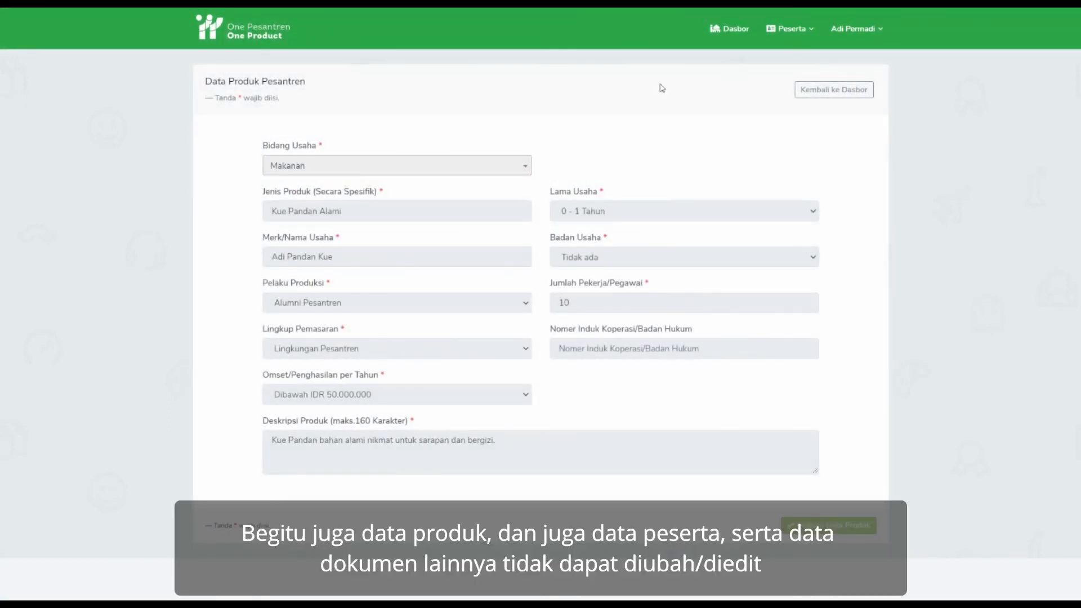
pyautogui.moveTo(791, 28)
pyautogui.click(743, 98)
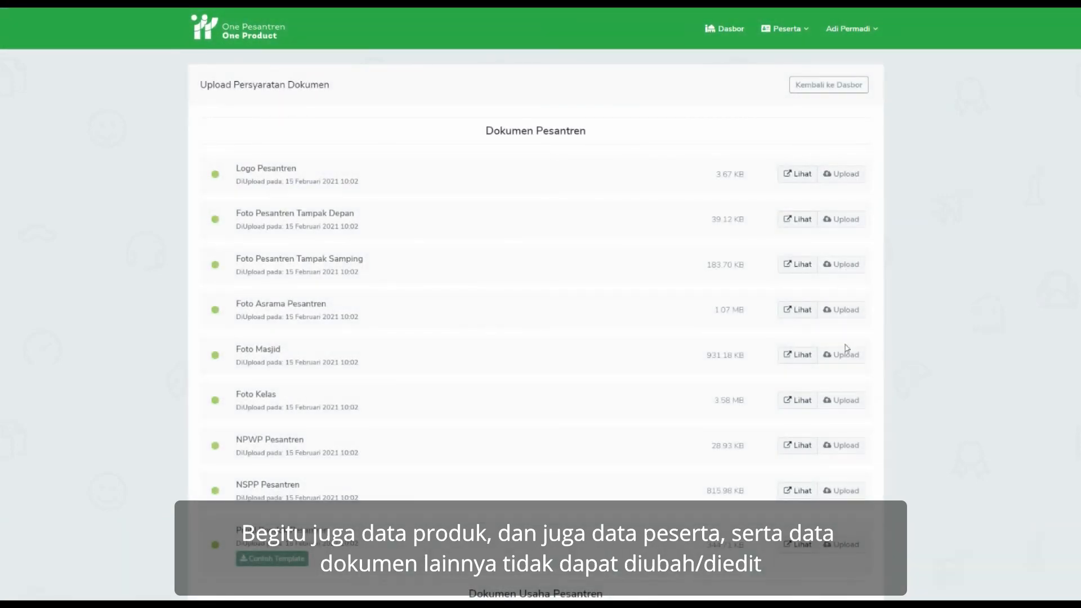
pyautogui.click(728, 31)
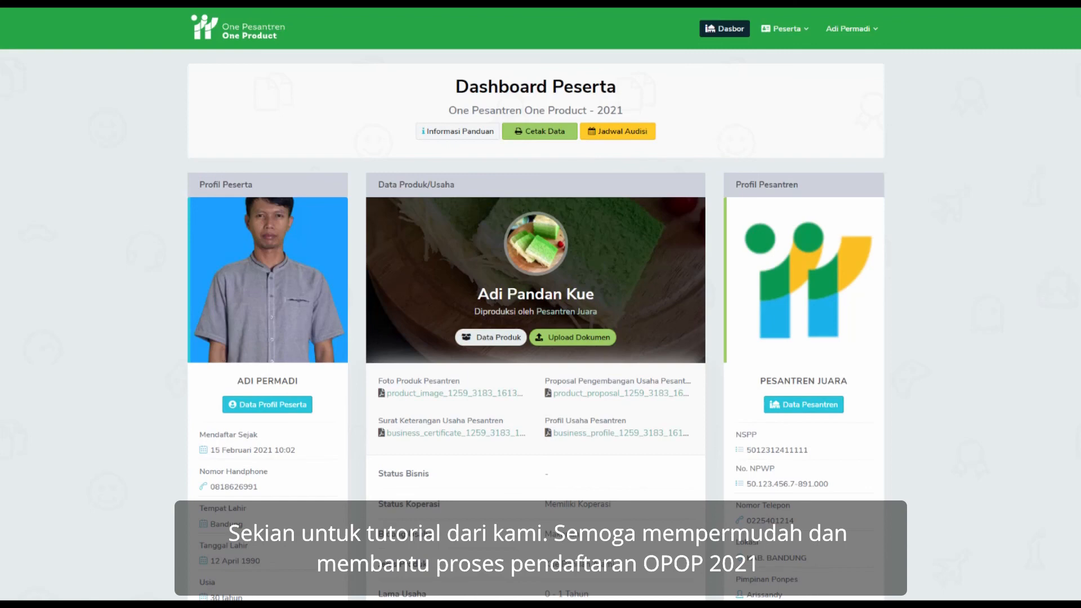
# Step: Open Chat Tim OPOP with a Tim Teknis Pendaftaran contact and write 'halo saya perlu bantuan'
pyautogui.scroll(-6, 537, 315)
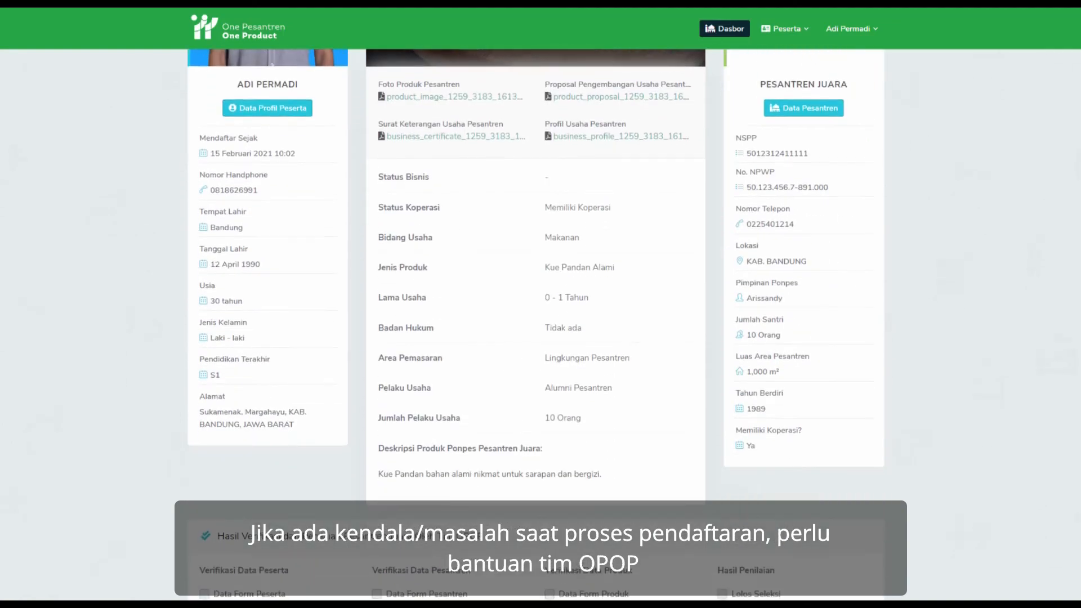
pyautogui.scroll(5, 536, 316)
pyautogui.scroll(2, 921, 535)
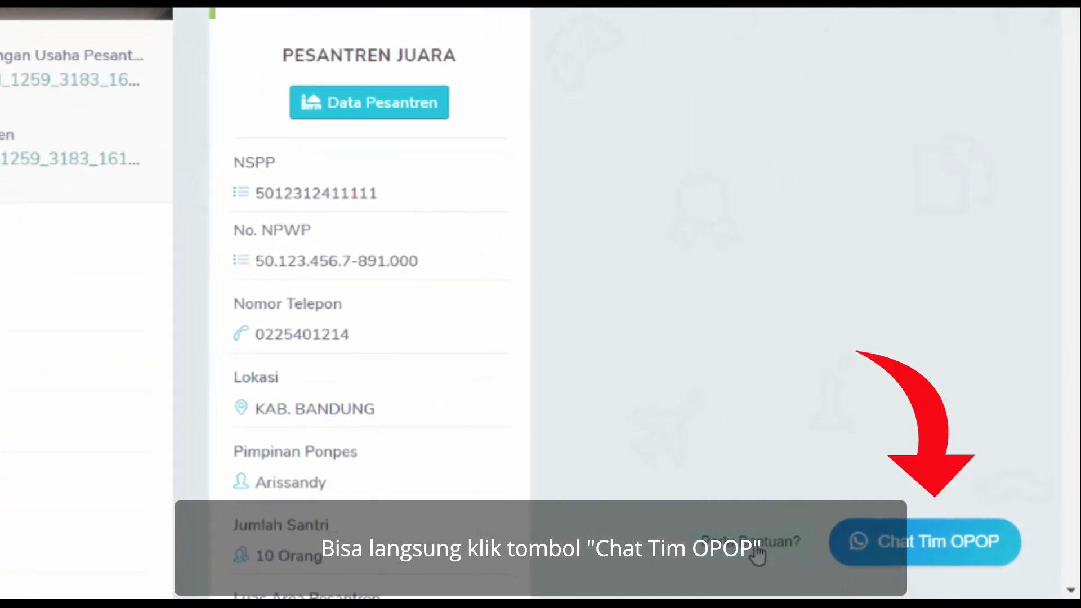
pyautogui.click(924, 556)
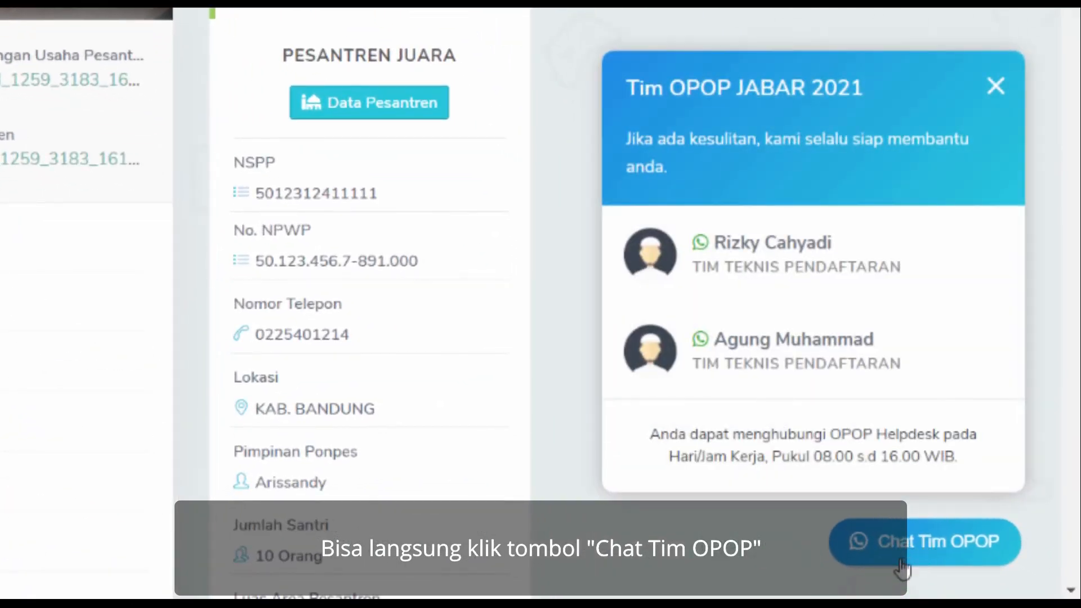
pyautogui.click(839, 344)
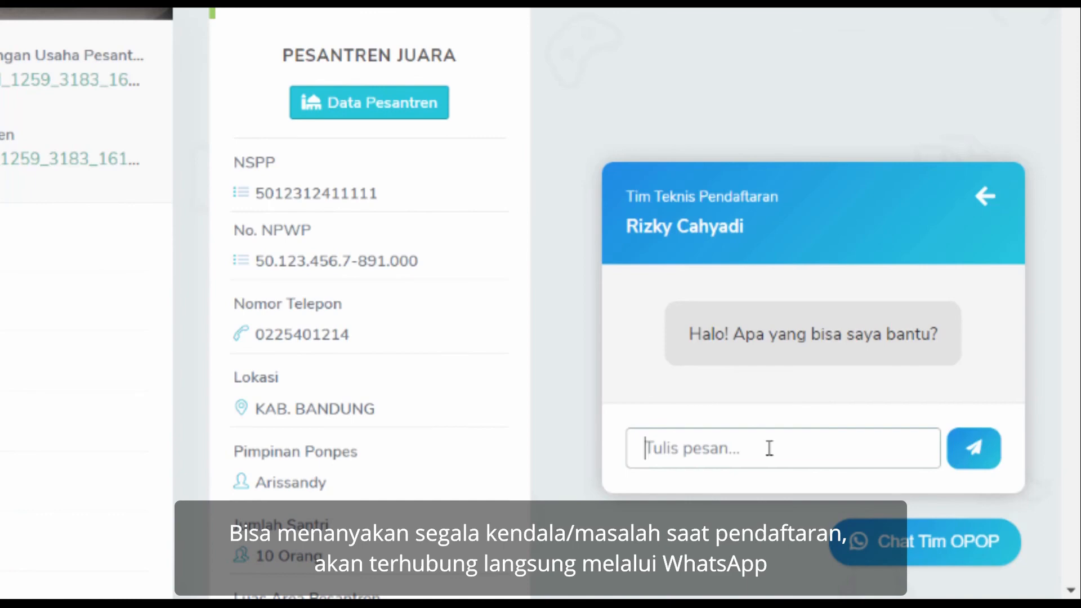
pyautogui.click(769, 448)
pyautogui.write('halo saya perlu bantuan')
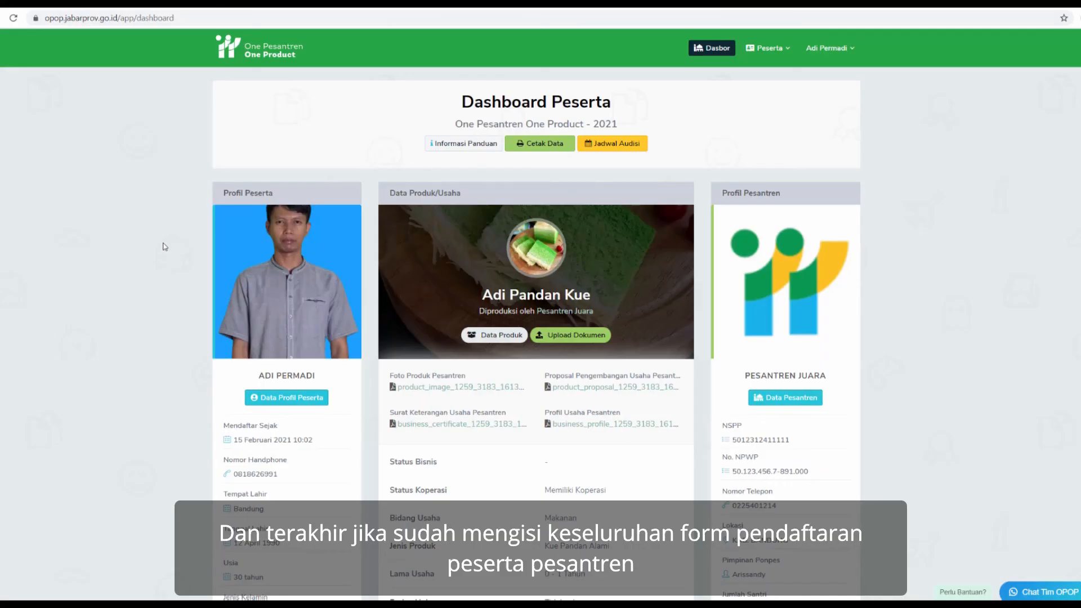